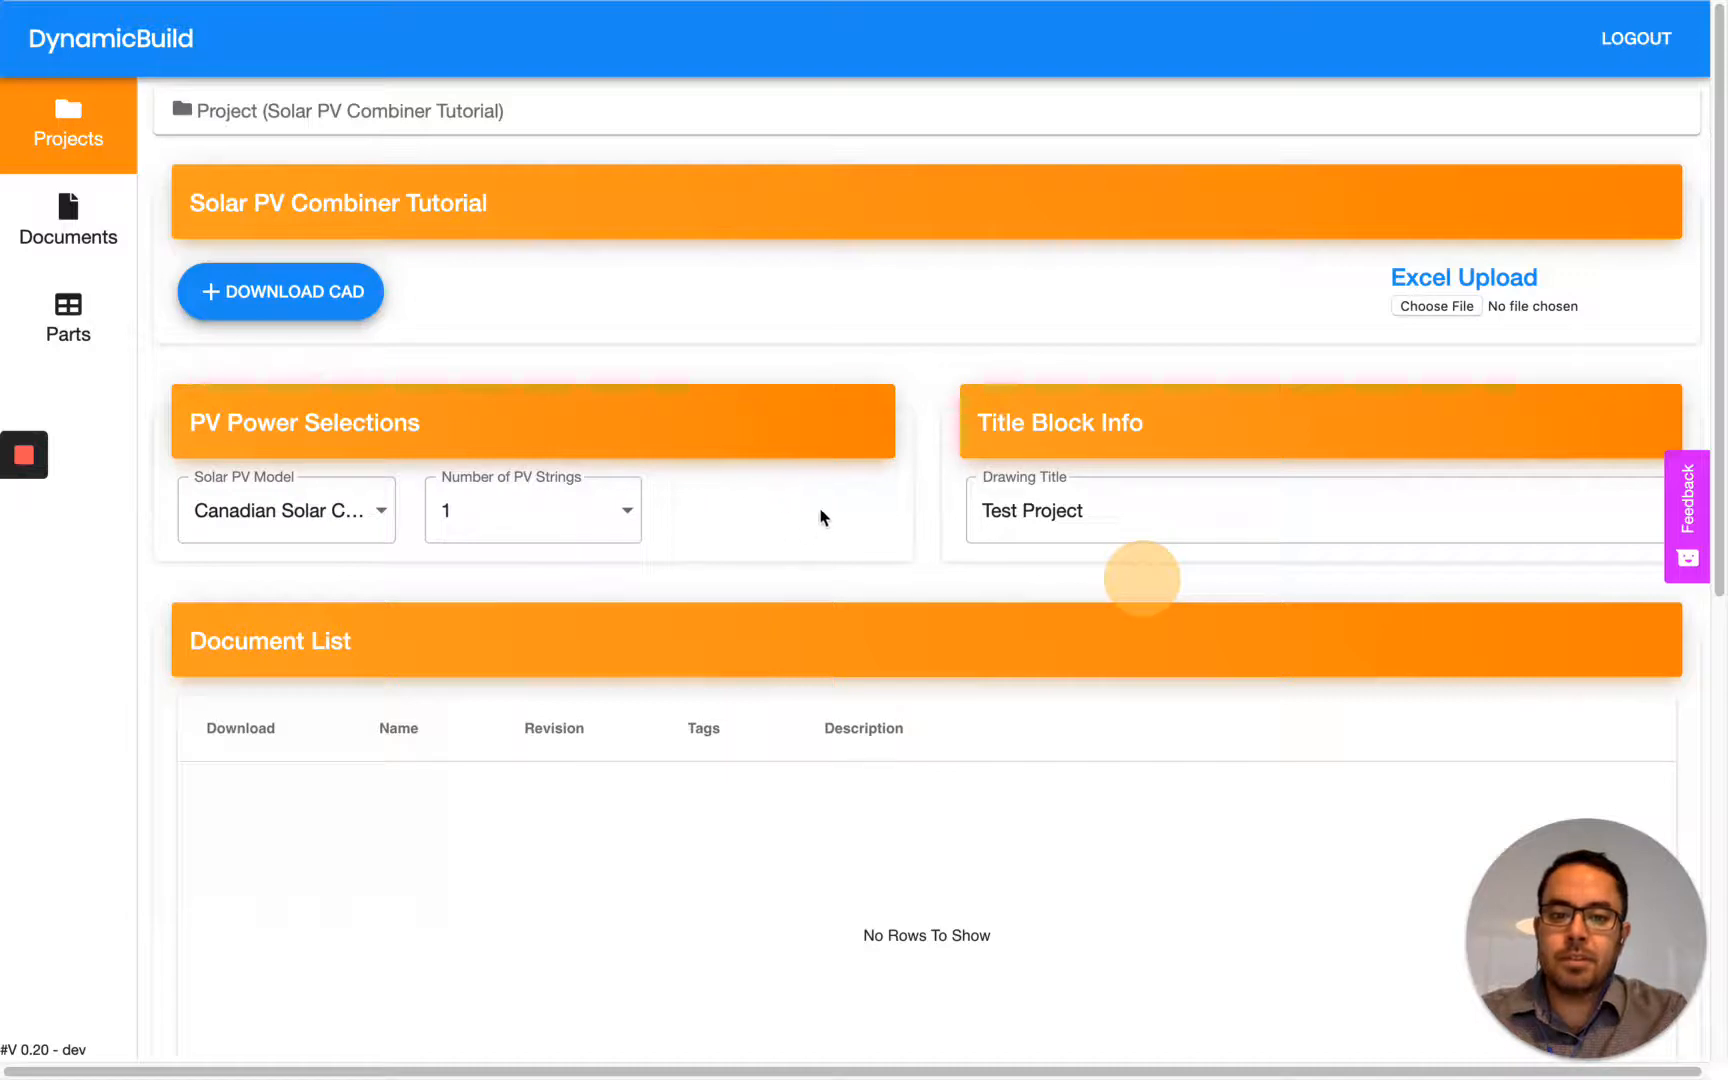
- Open the Solar PV Combiner Tutorial project for editing and open its PV Power Selections configuration
left_click(76, 142)
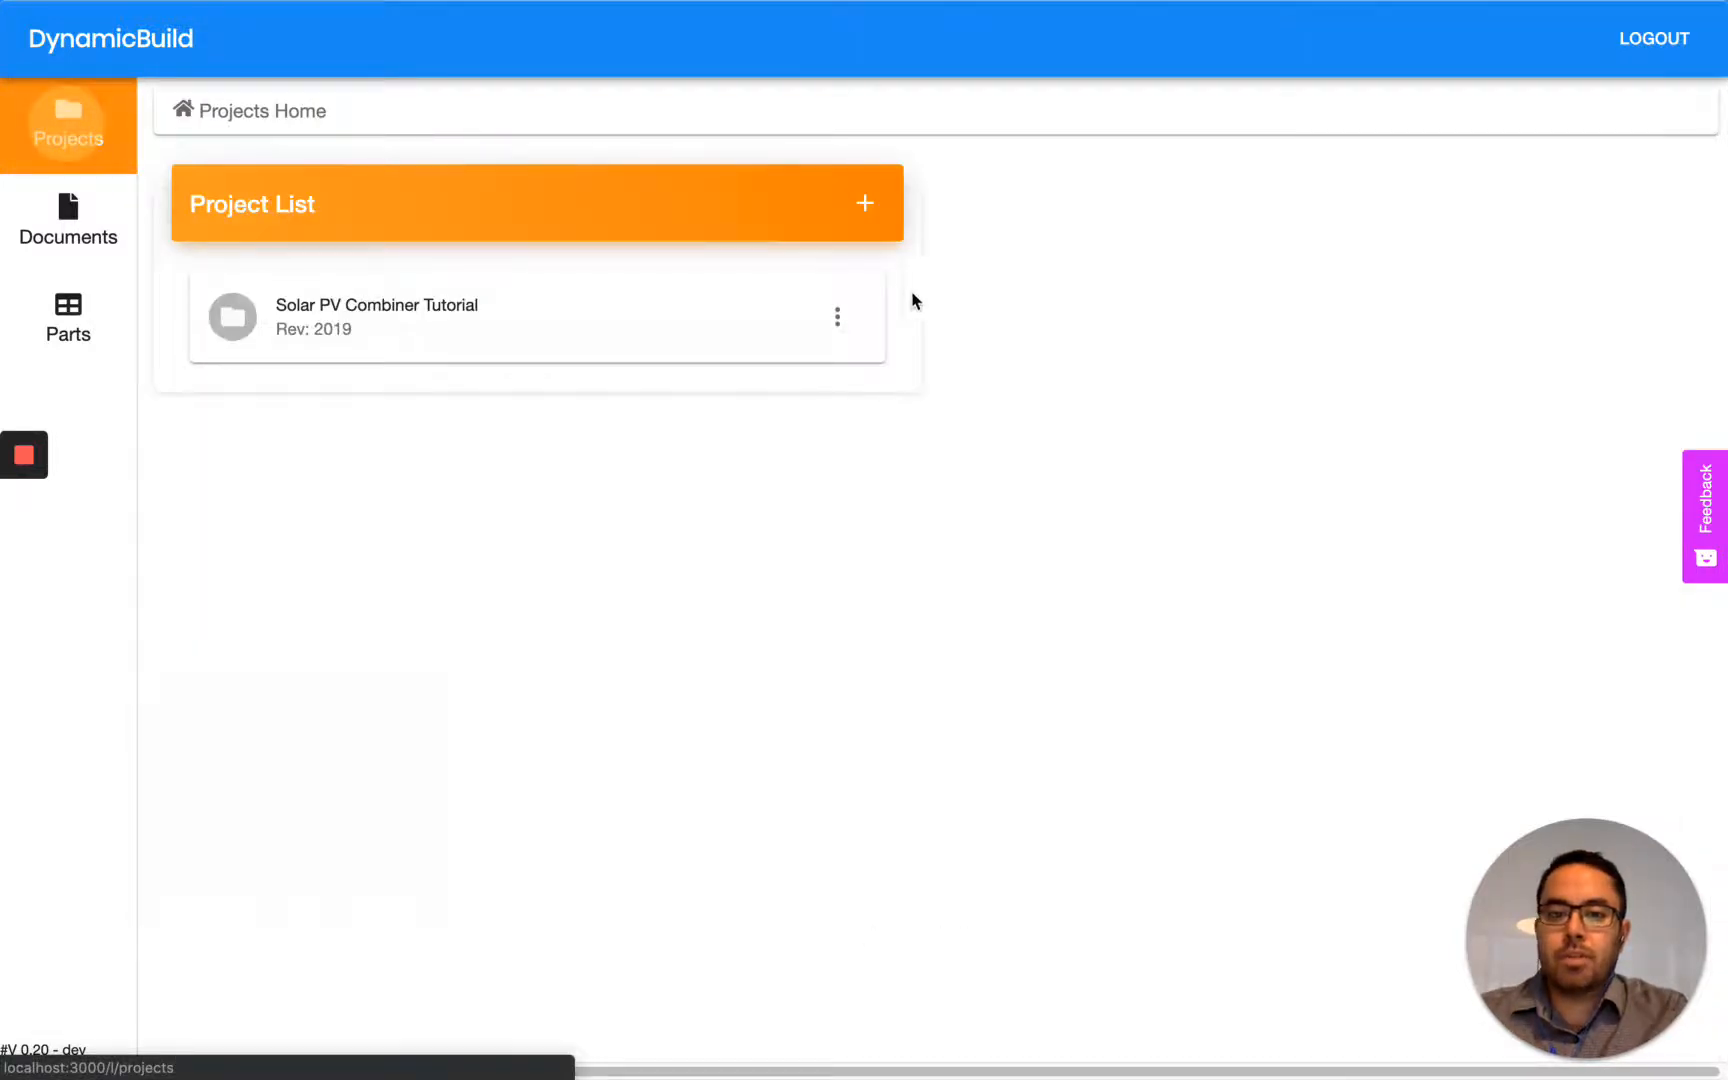
left_click(837, 316)
left_click(840, 314)
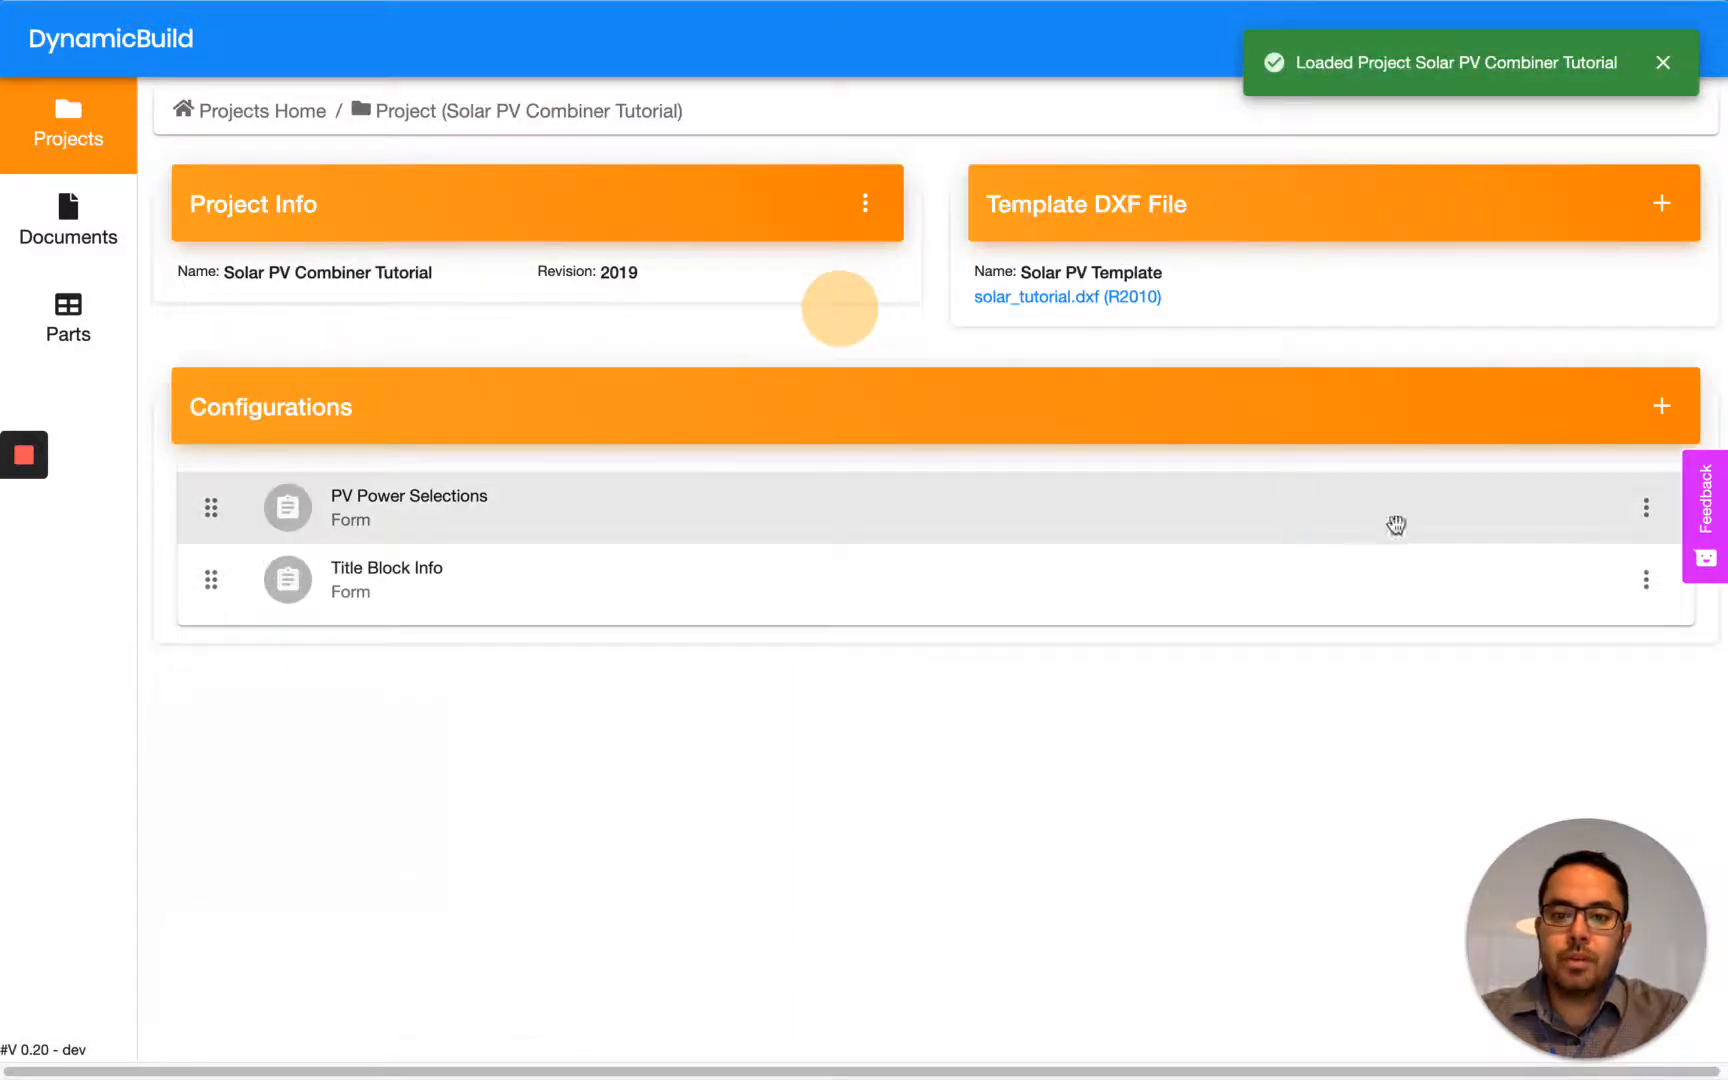
left_click(1646, 507)
left_click(1630, 510)
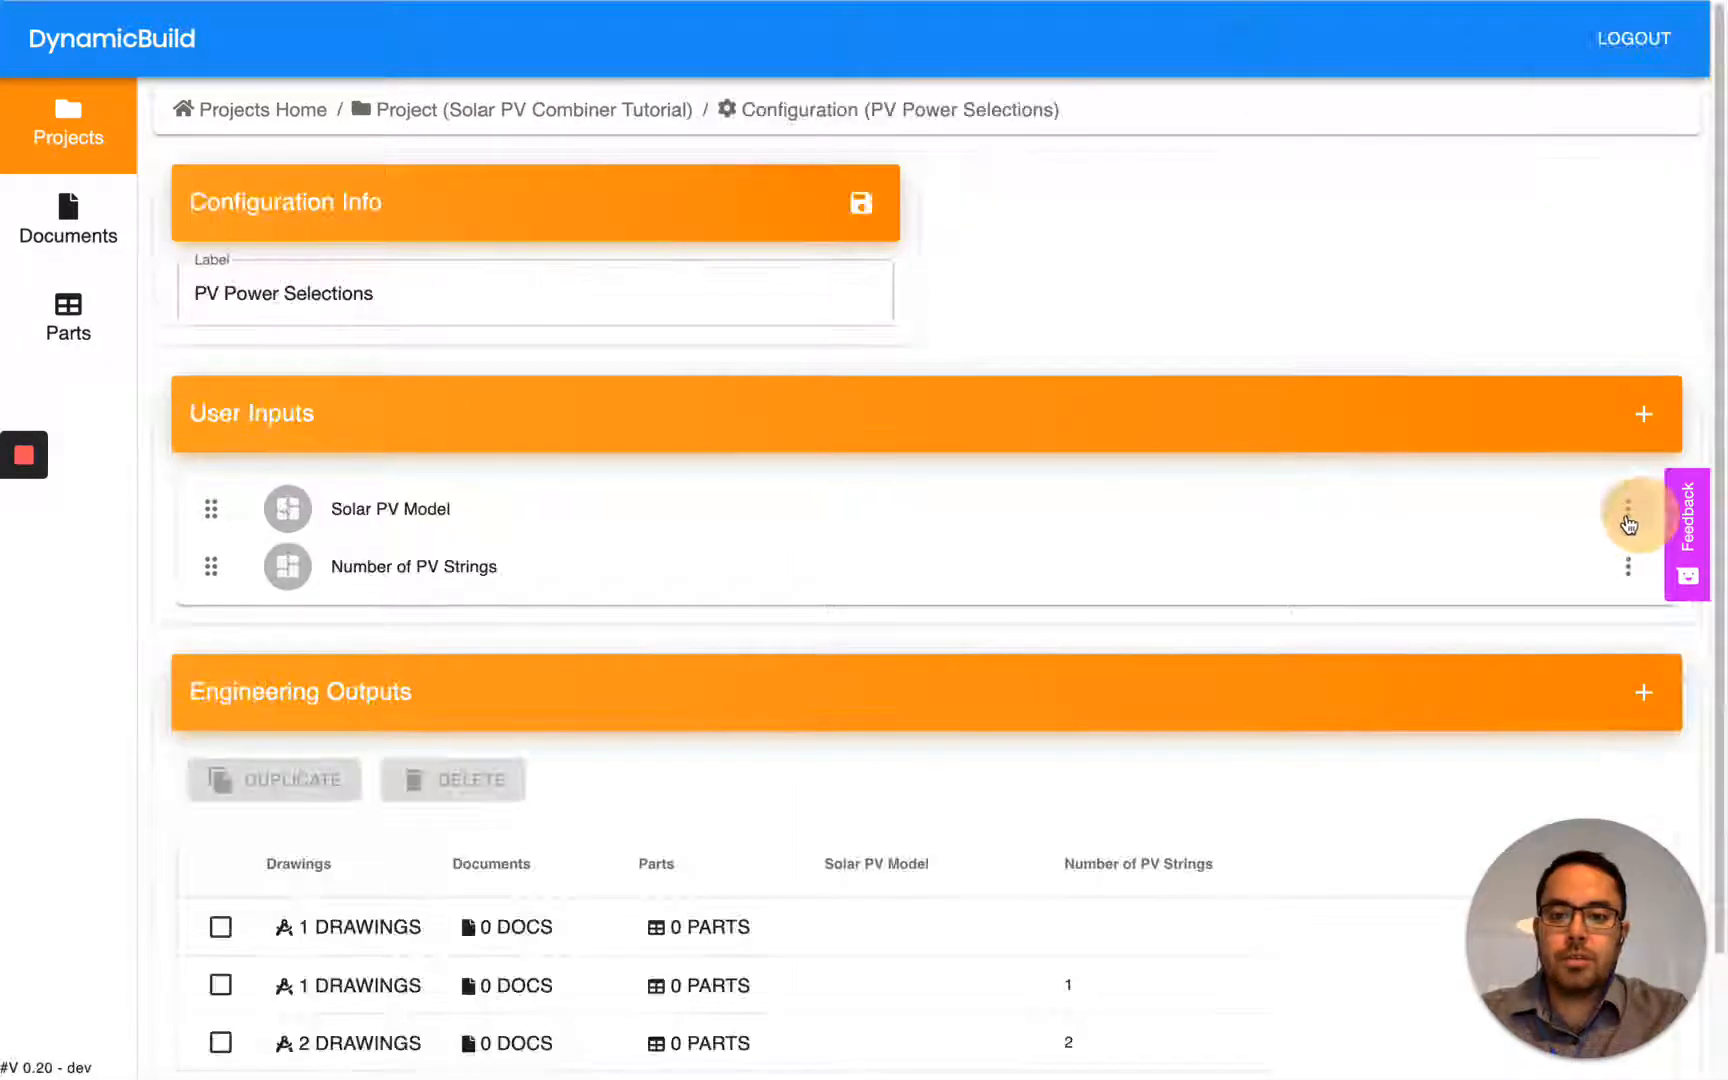
- Set the desktop display of the Solar PV Model input to lg-6 and save the input
left_click(530, 510)
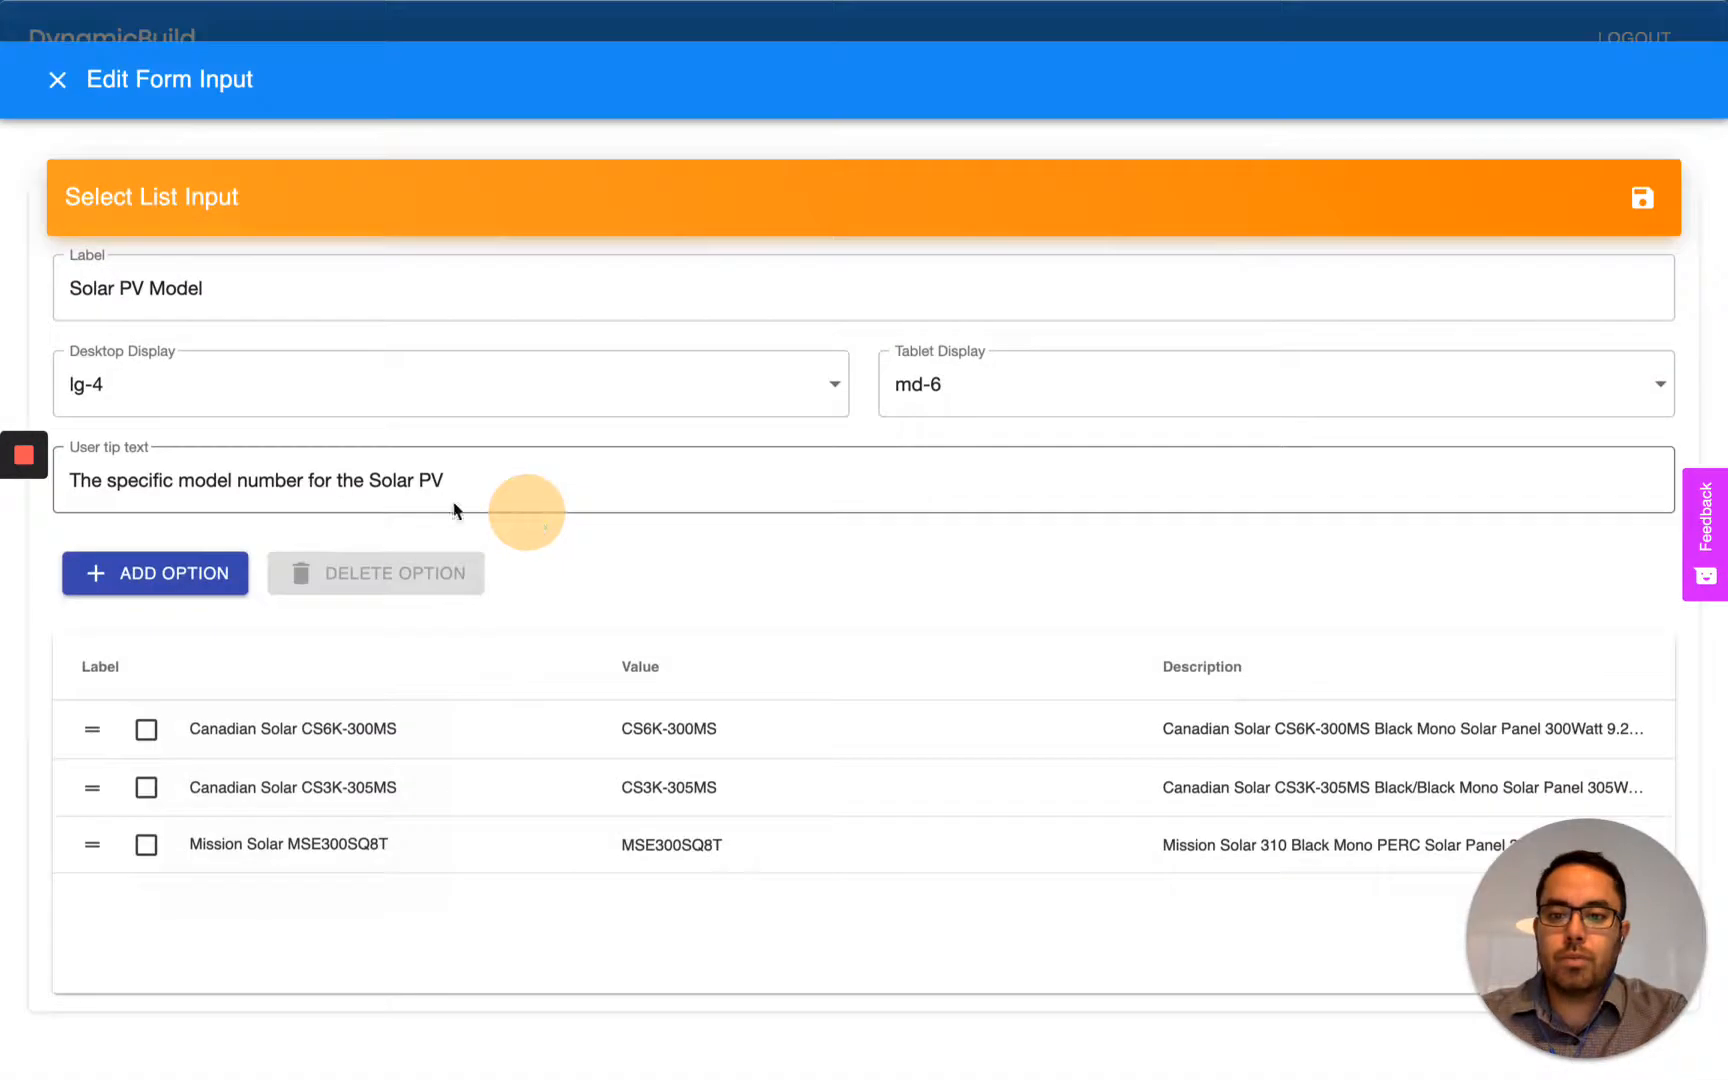
left_click(110, 352)
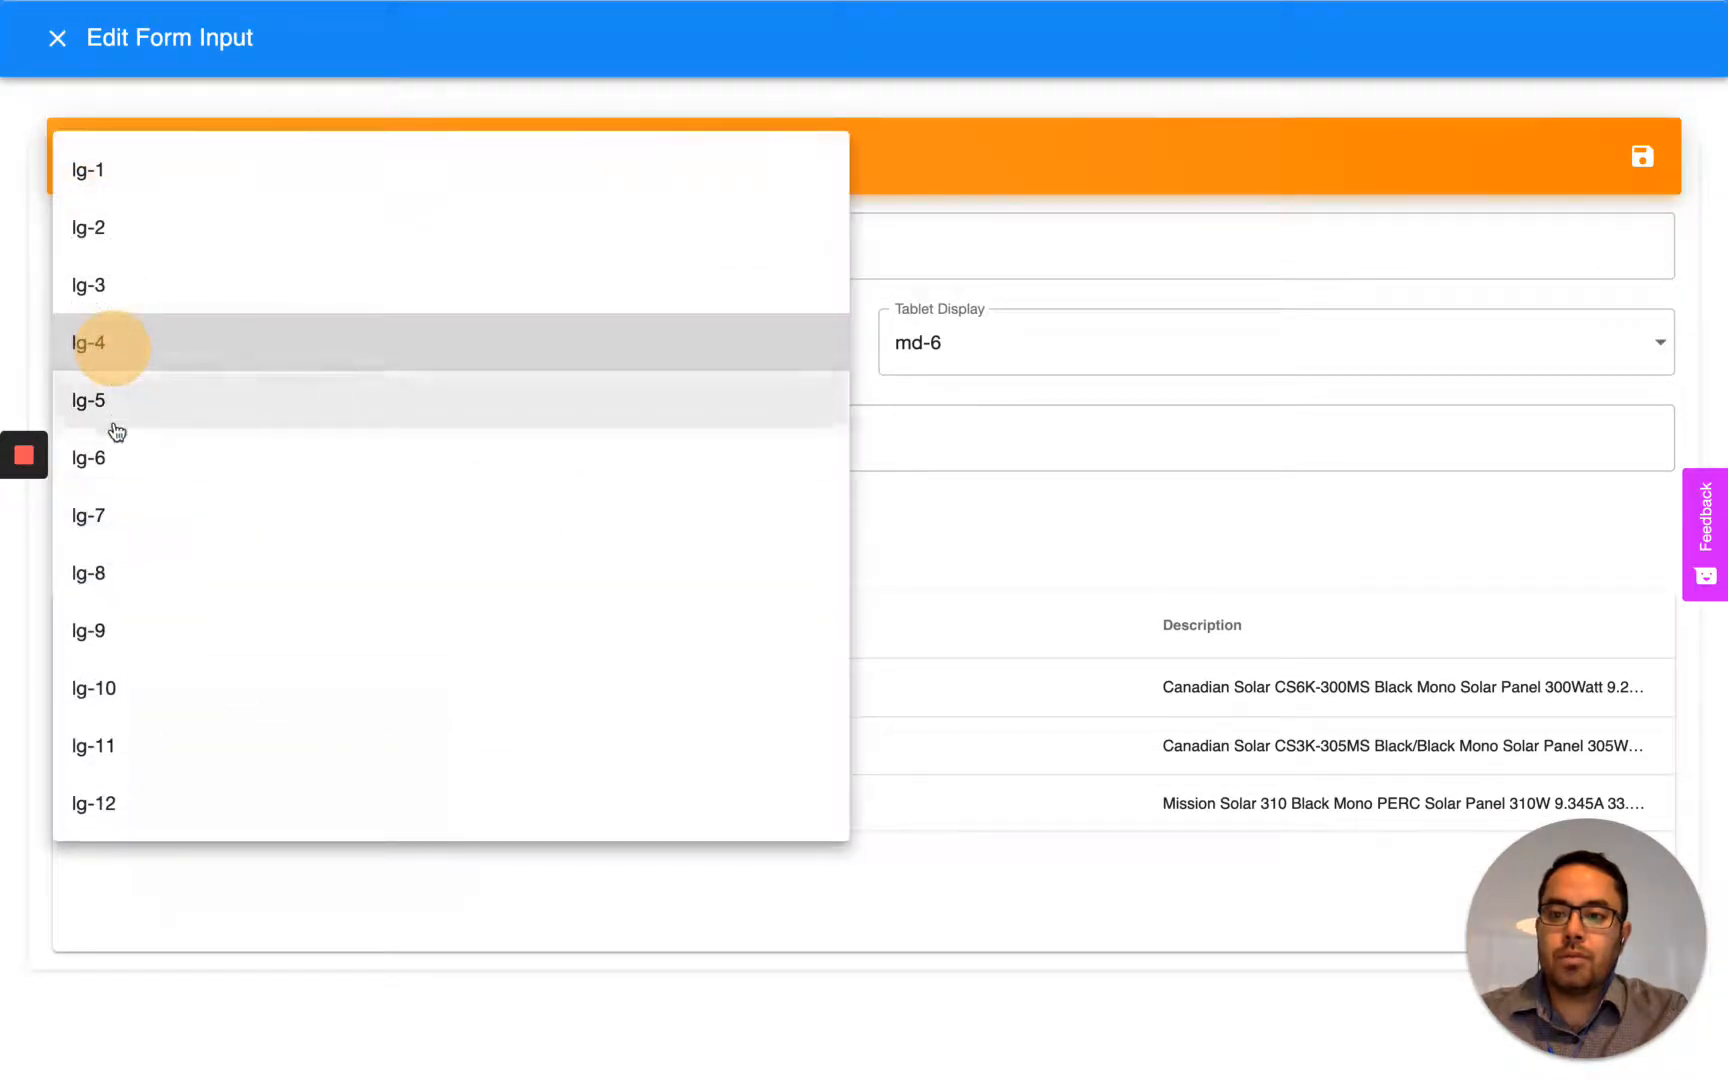
left_click(117, 460)
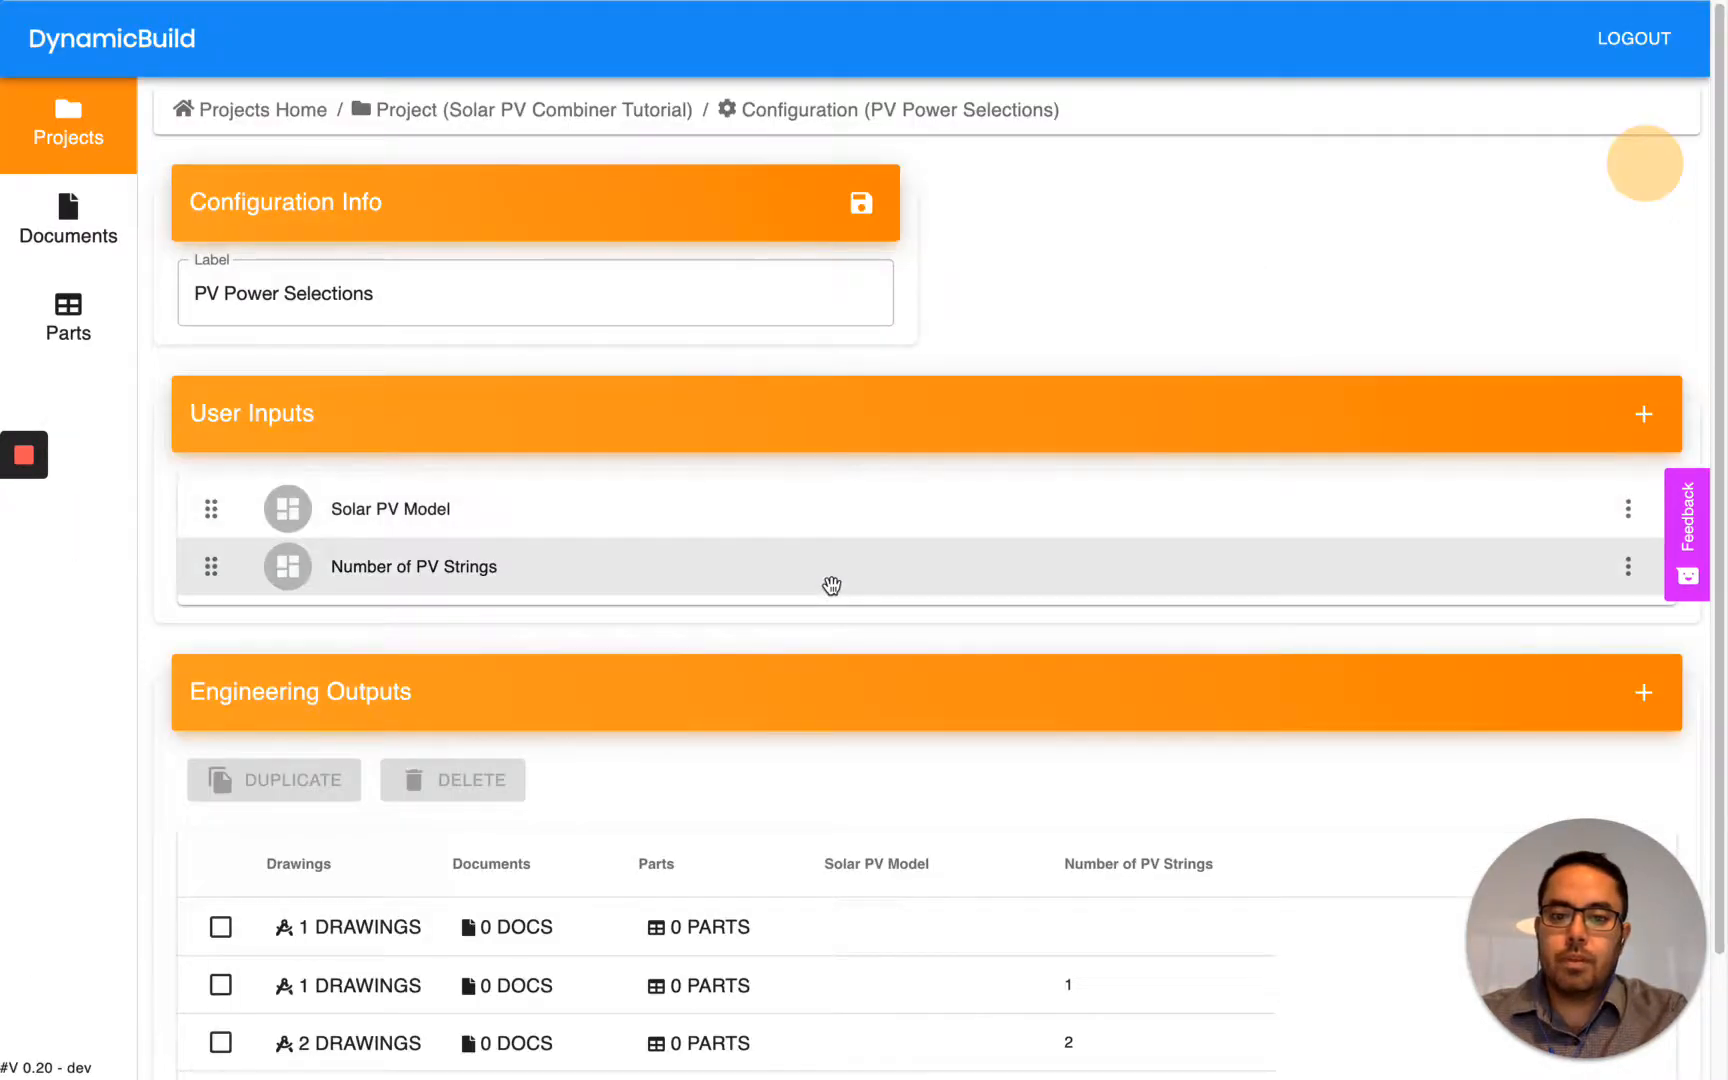
- Set the desktop display of the Number of PV Strings input to lg-6 and save the input
left_click(831, 585)
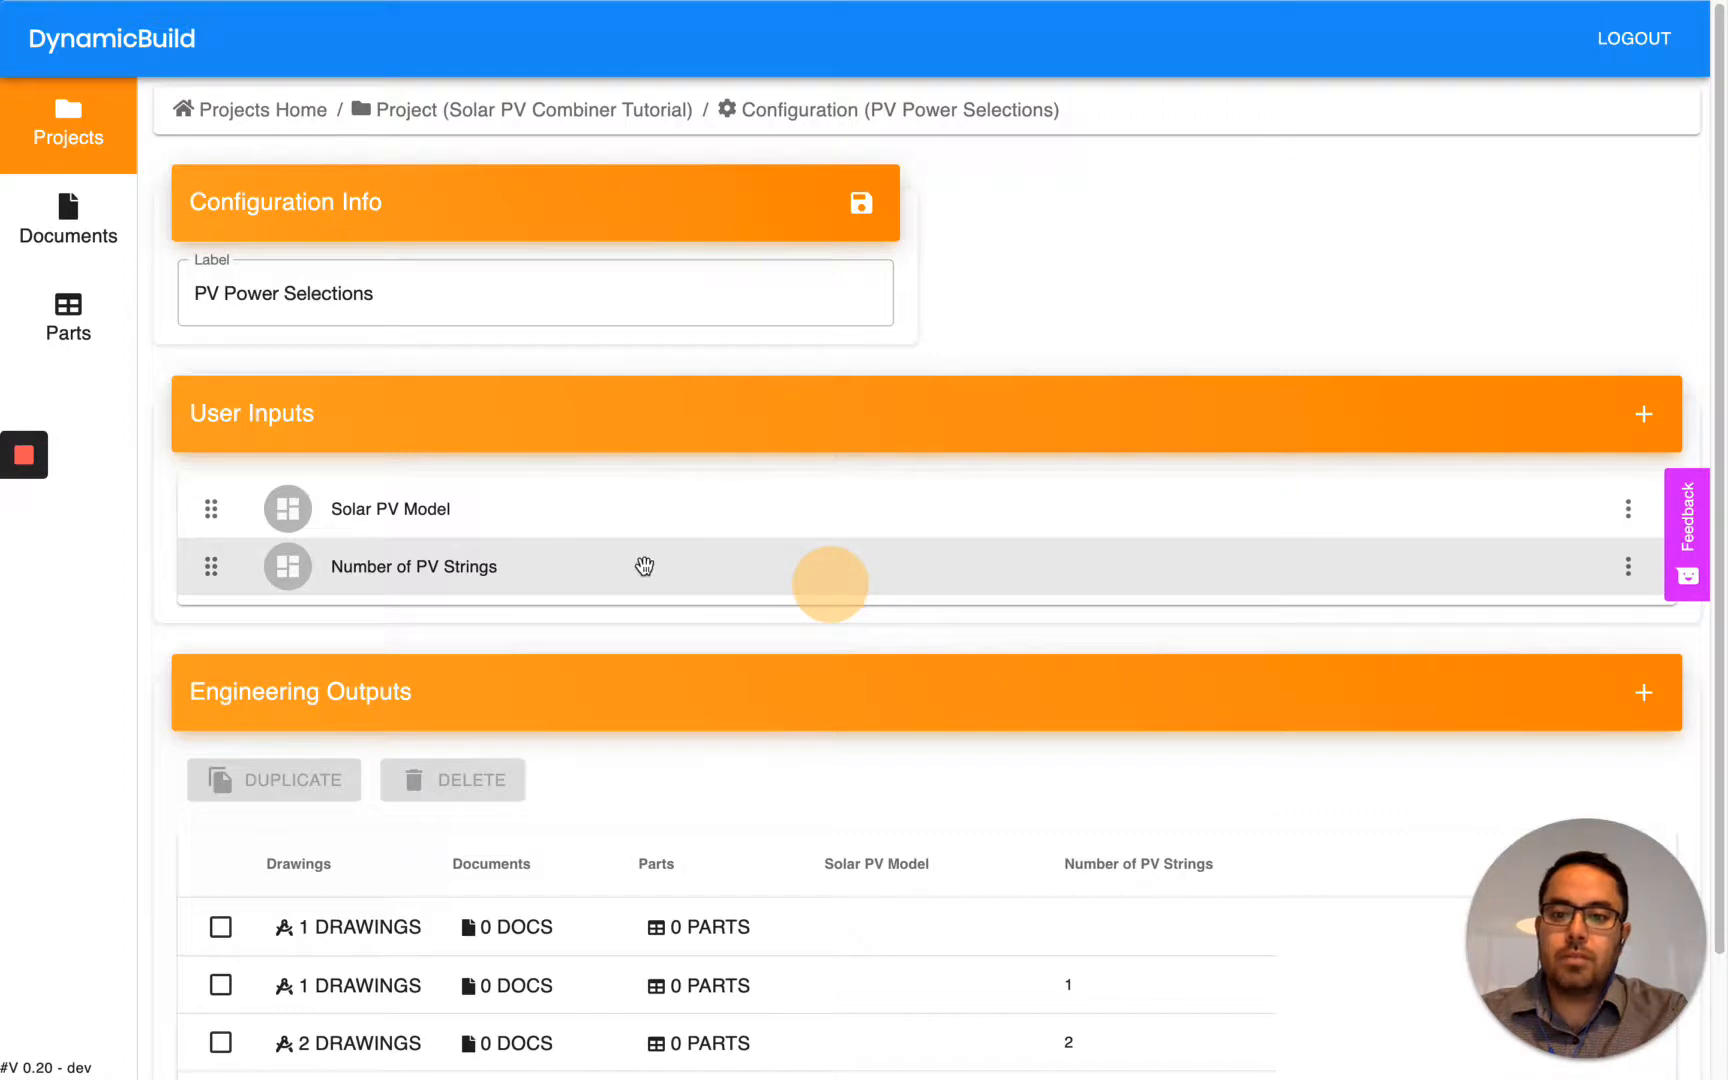
left_click(693, 572)
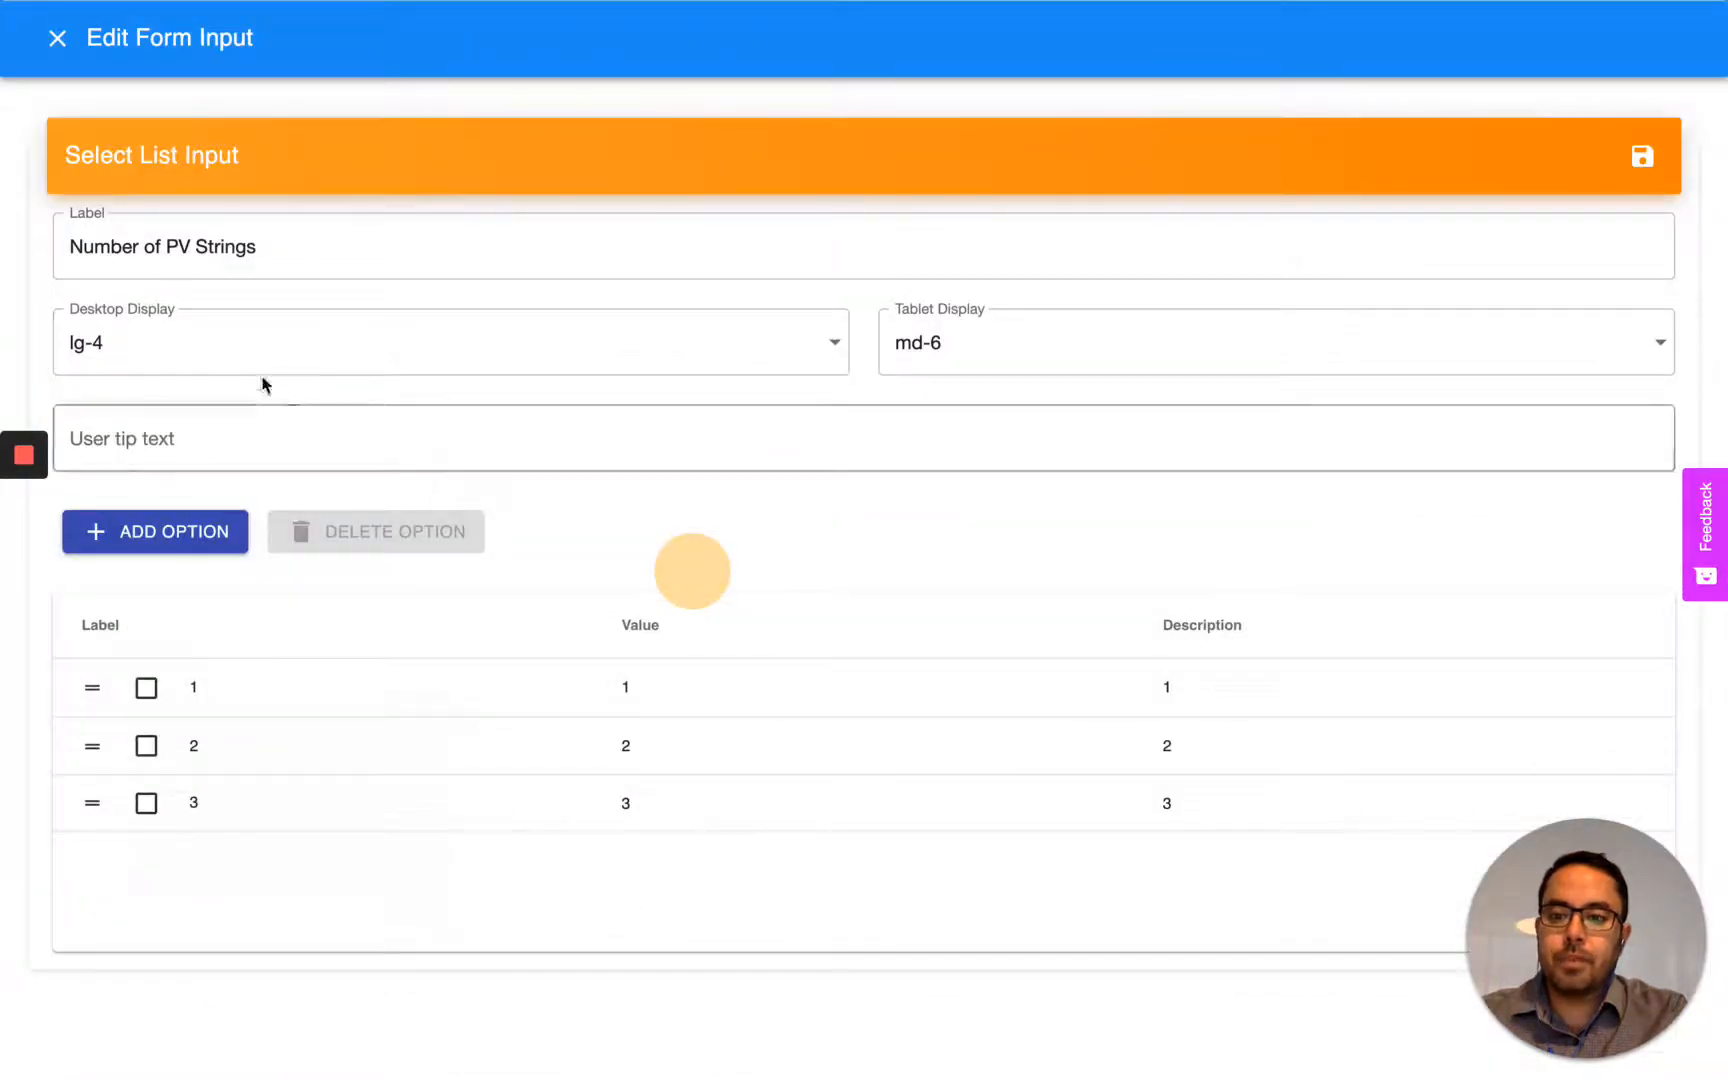
left_click(258, 355)
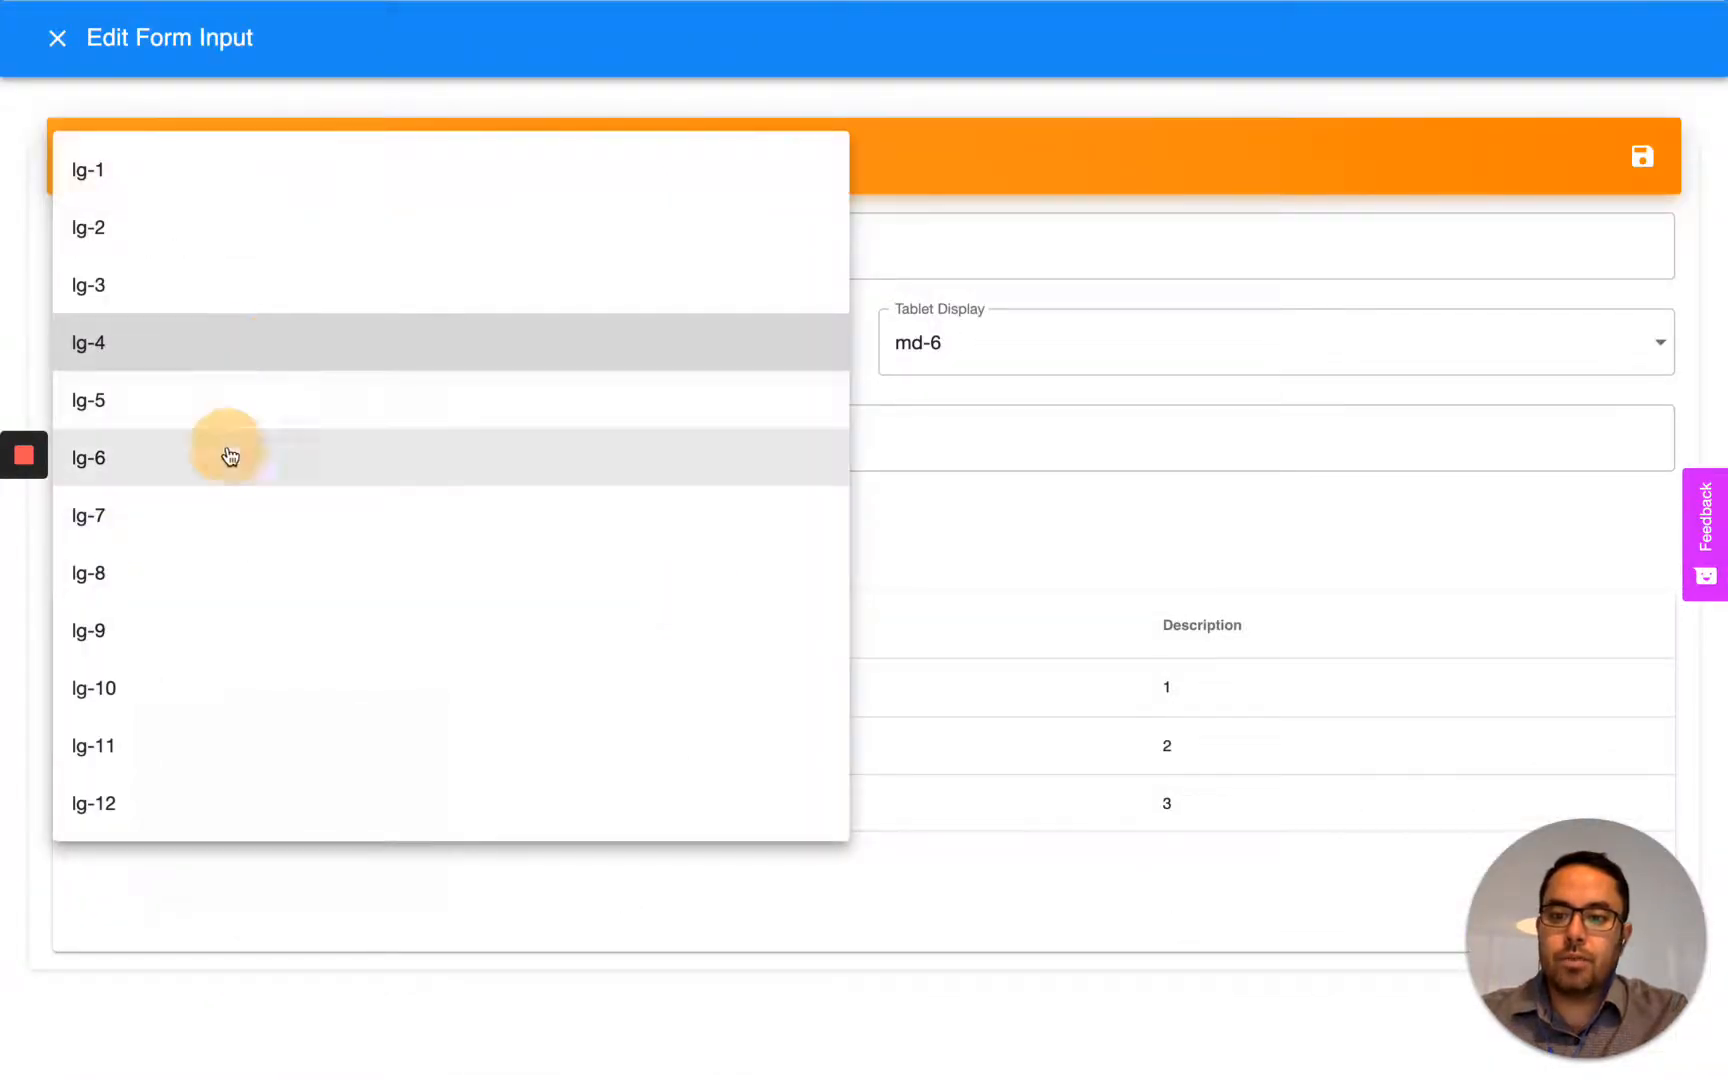
left_click(228, 452)
left_click(1644, 160)
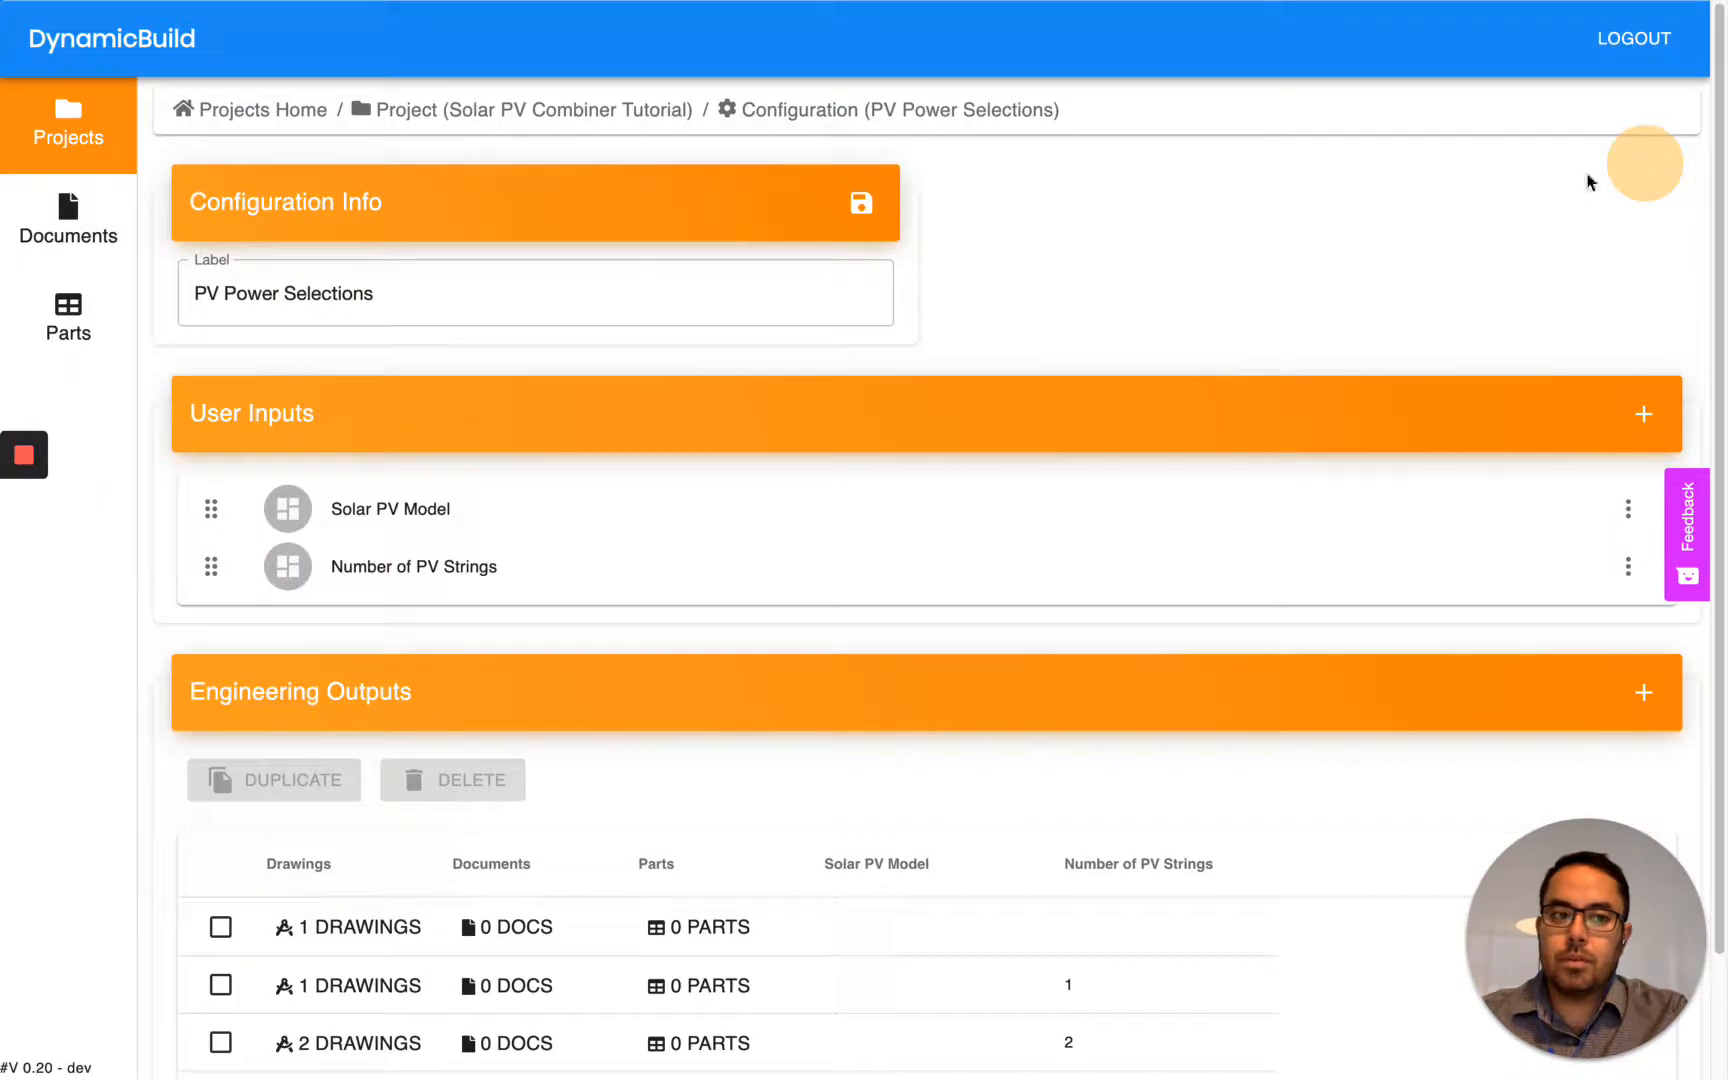
- Open the Solar PV Combiner Tutorial project's user form and examine its selection fields and Document List
left_click(89, 140)
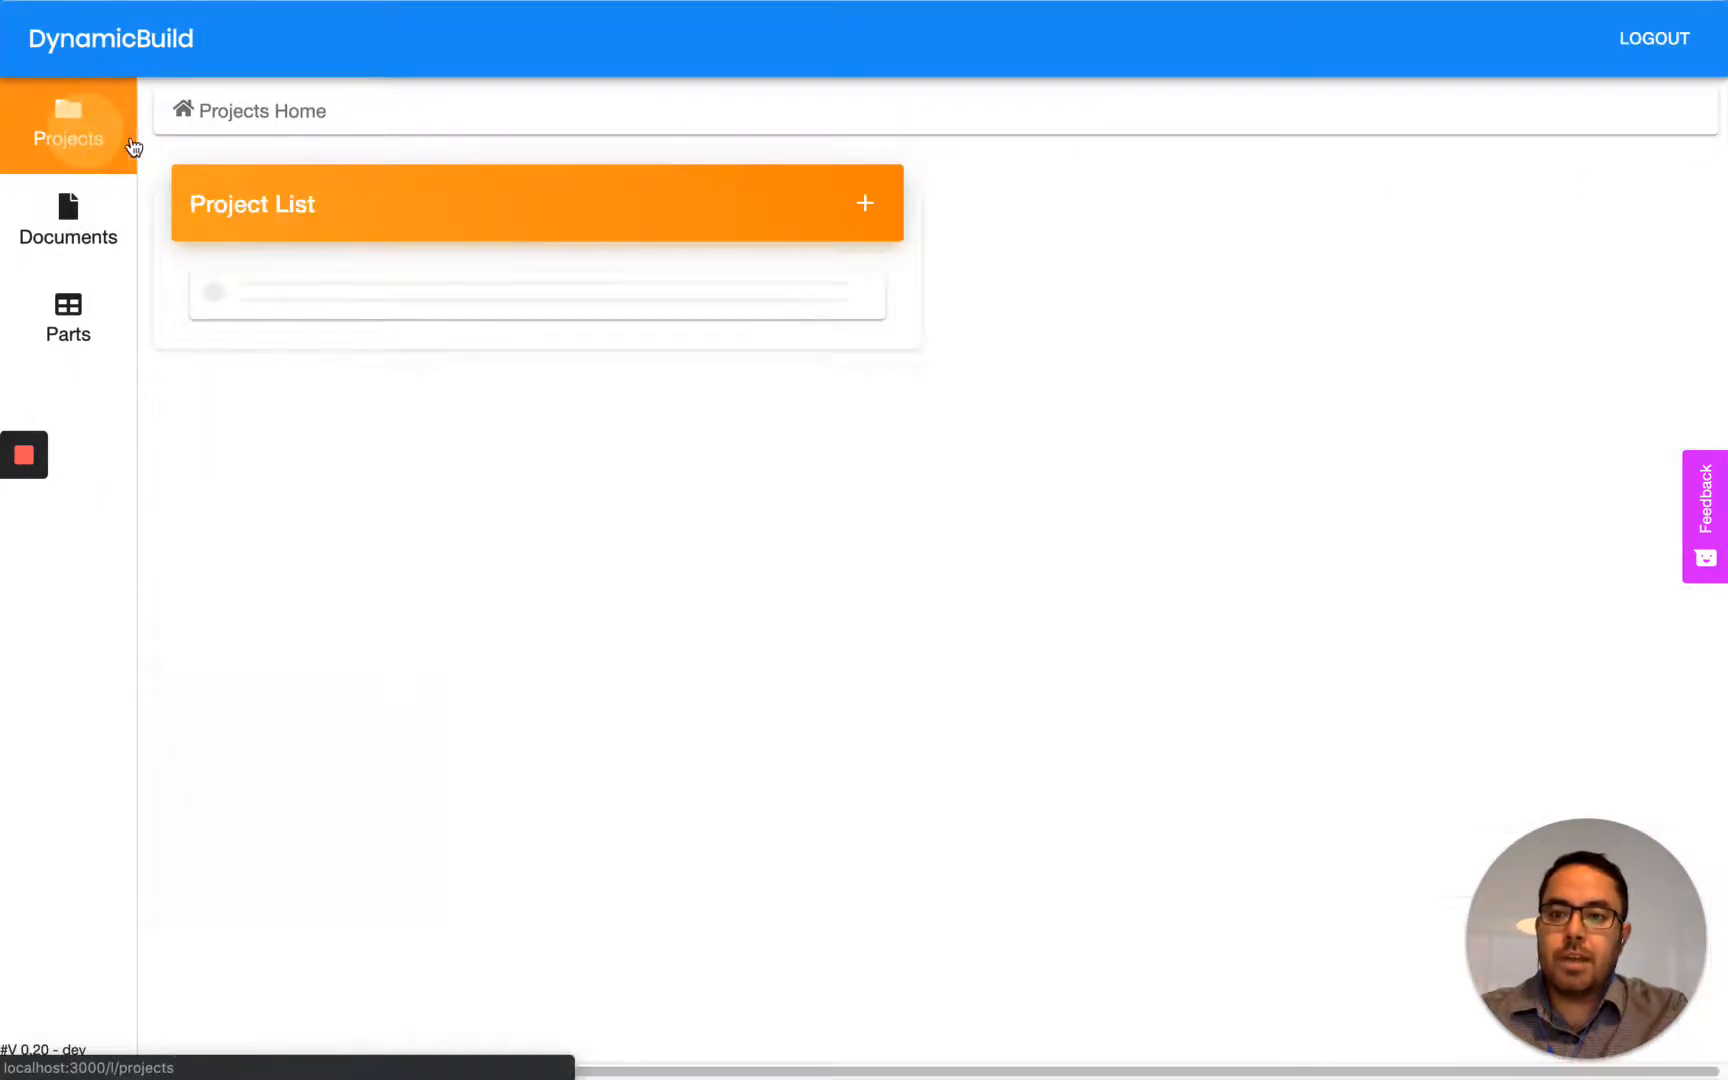
left_click(367, 332)
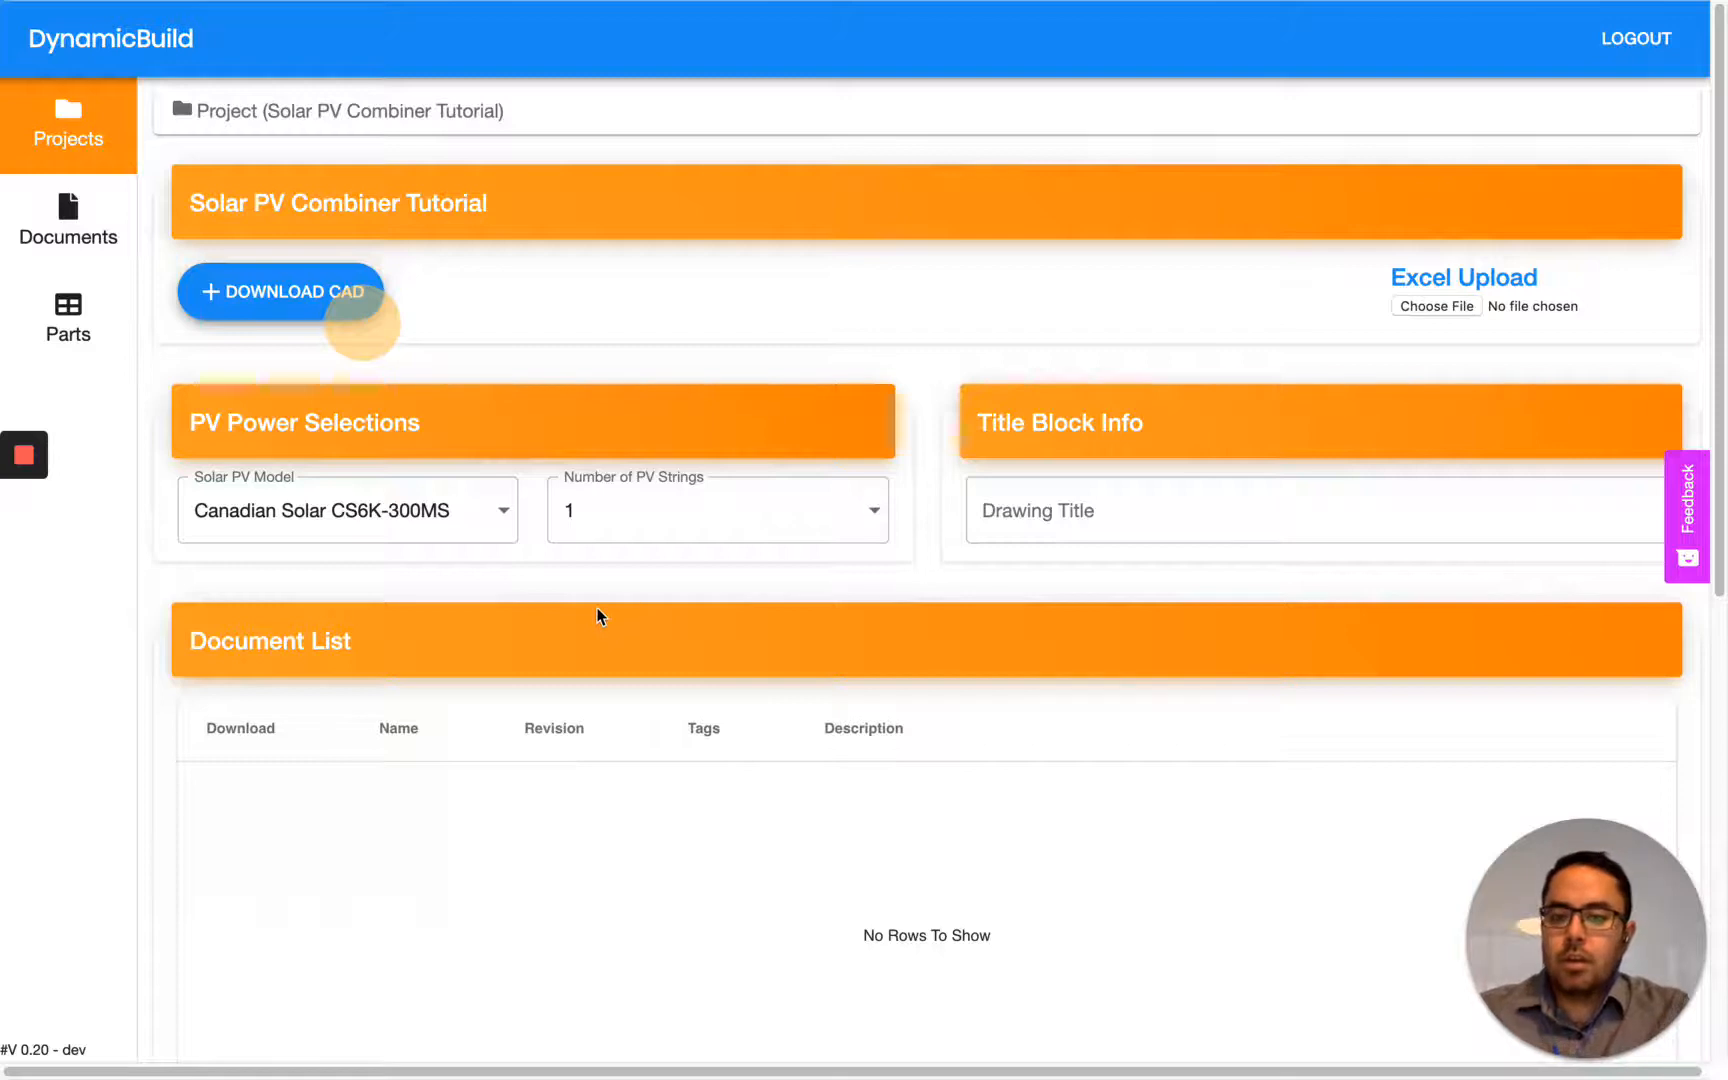
scroll(597, 608, "down", 1)
scroll(597, 615, "down", 3)
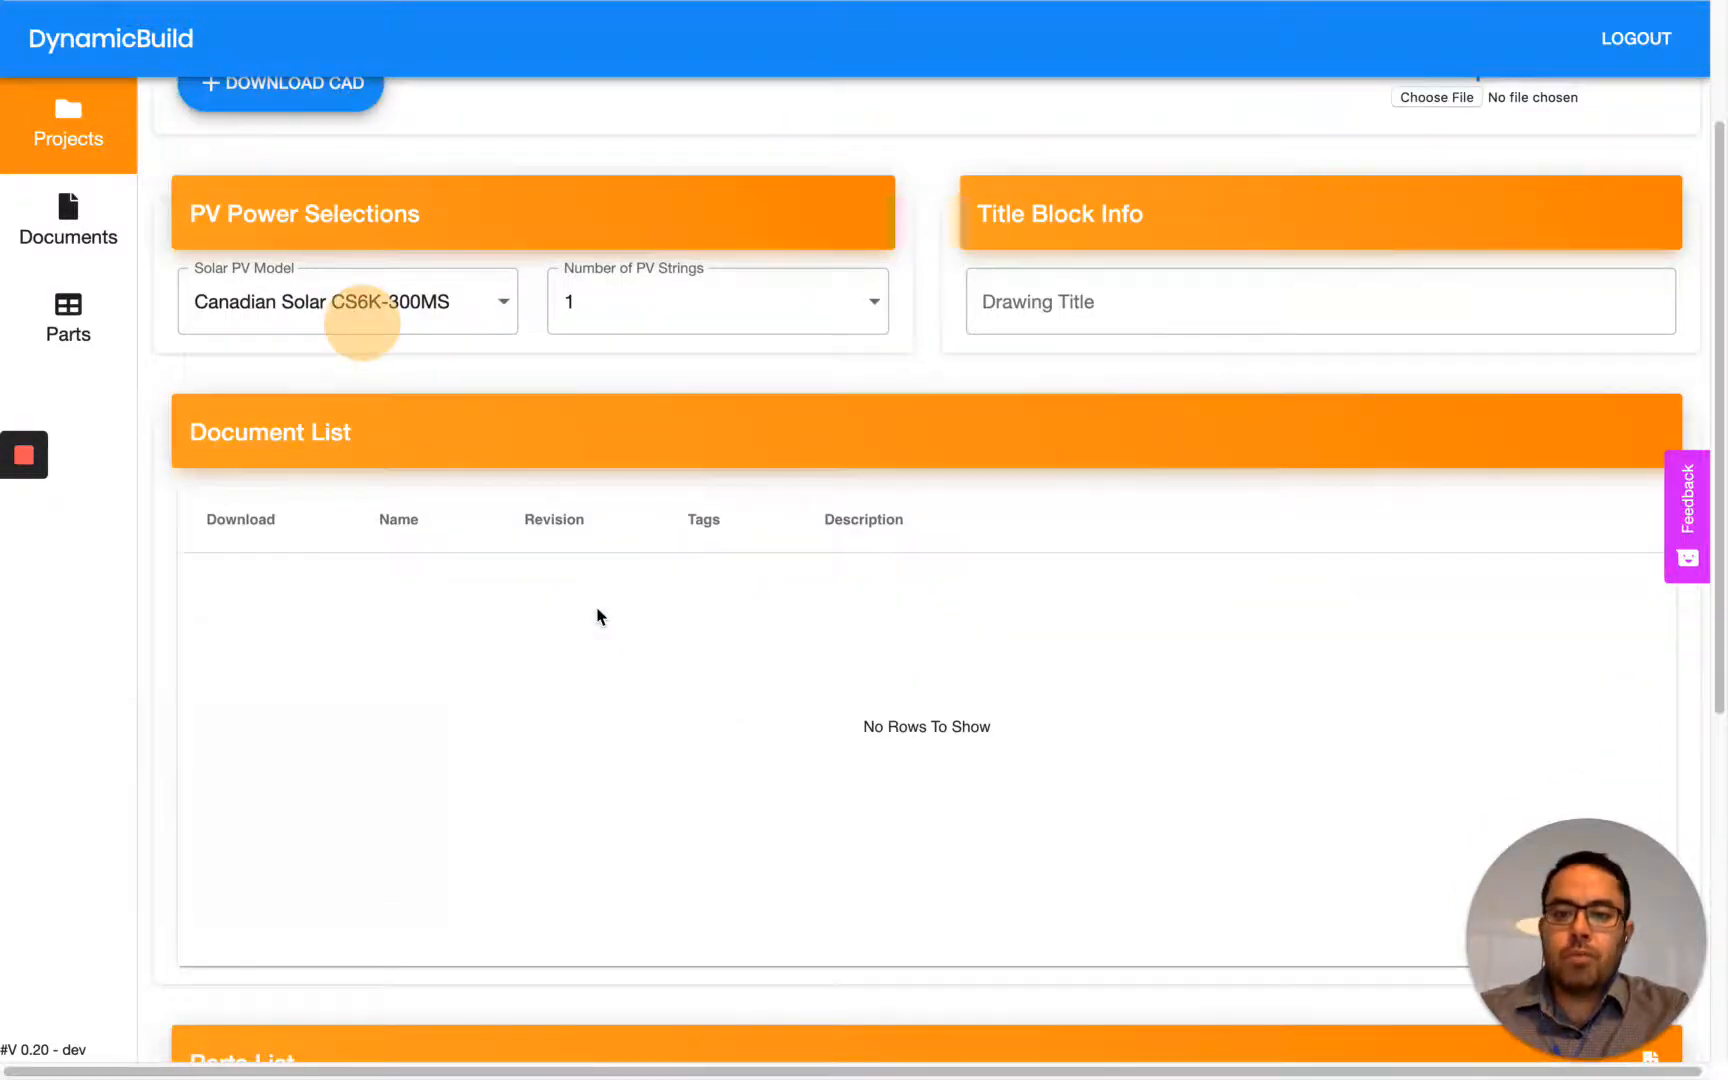
scroll(445, 578, "down", 8)
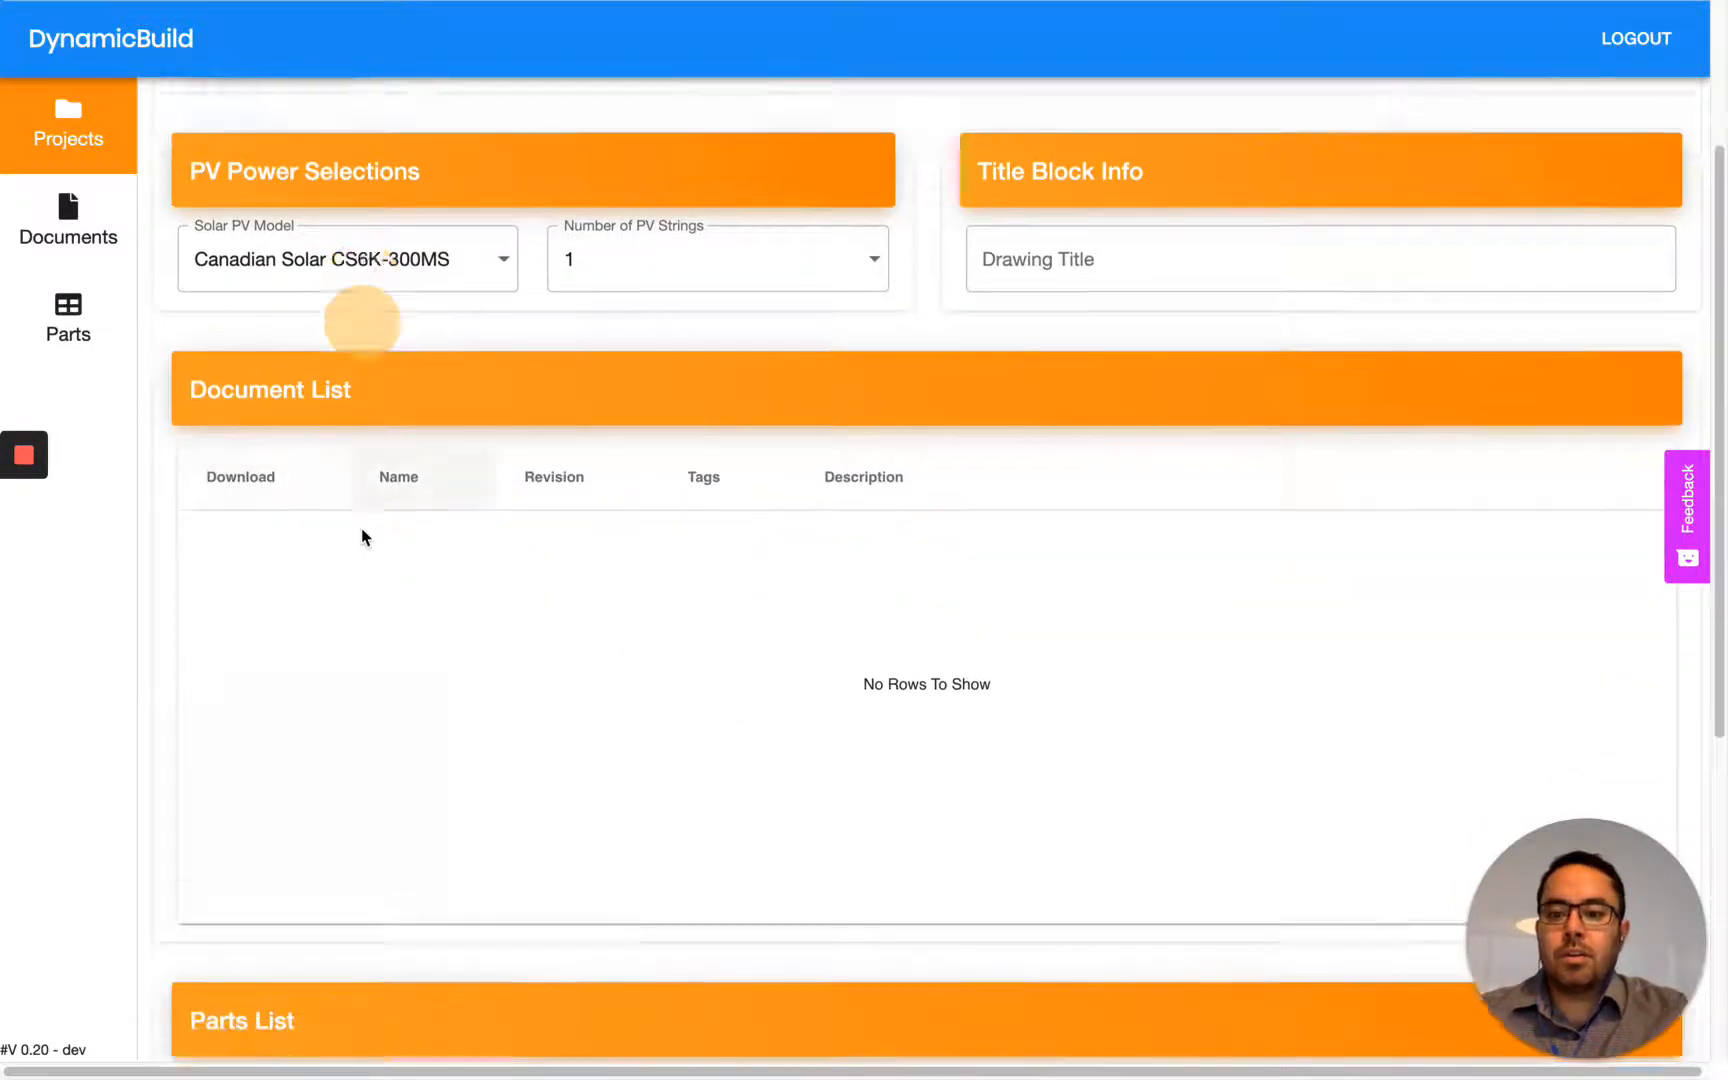
scroll(451, 585, "up", 7)
scroll(451, 585, "up", 5)
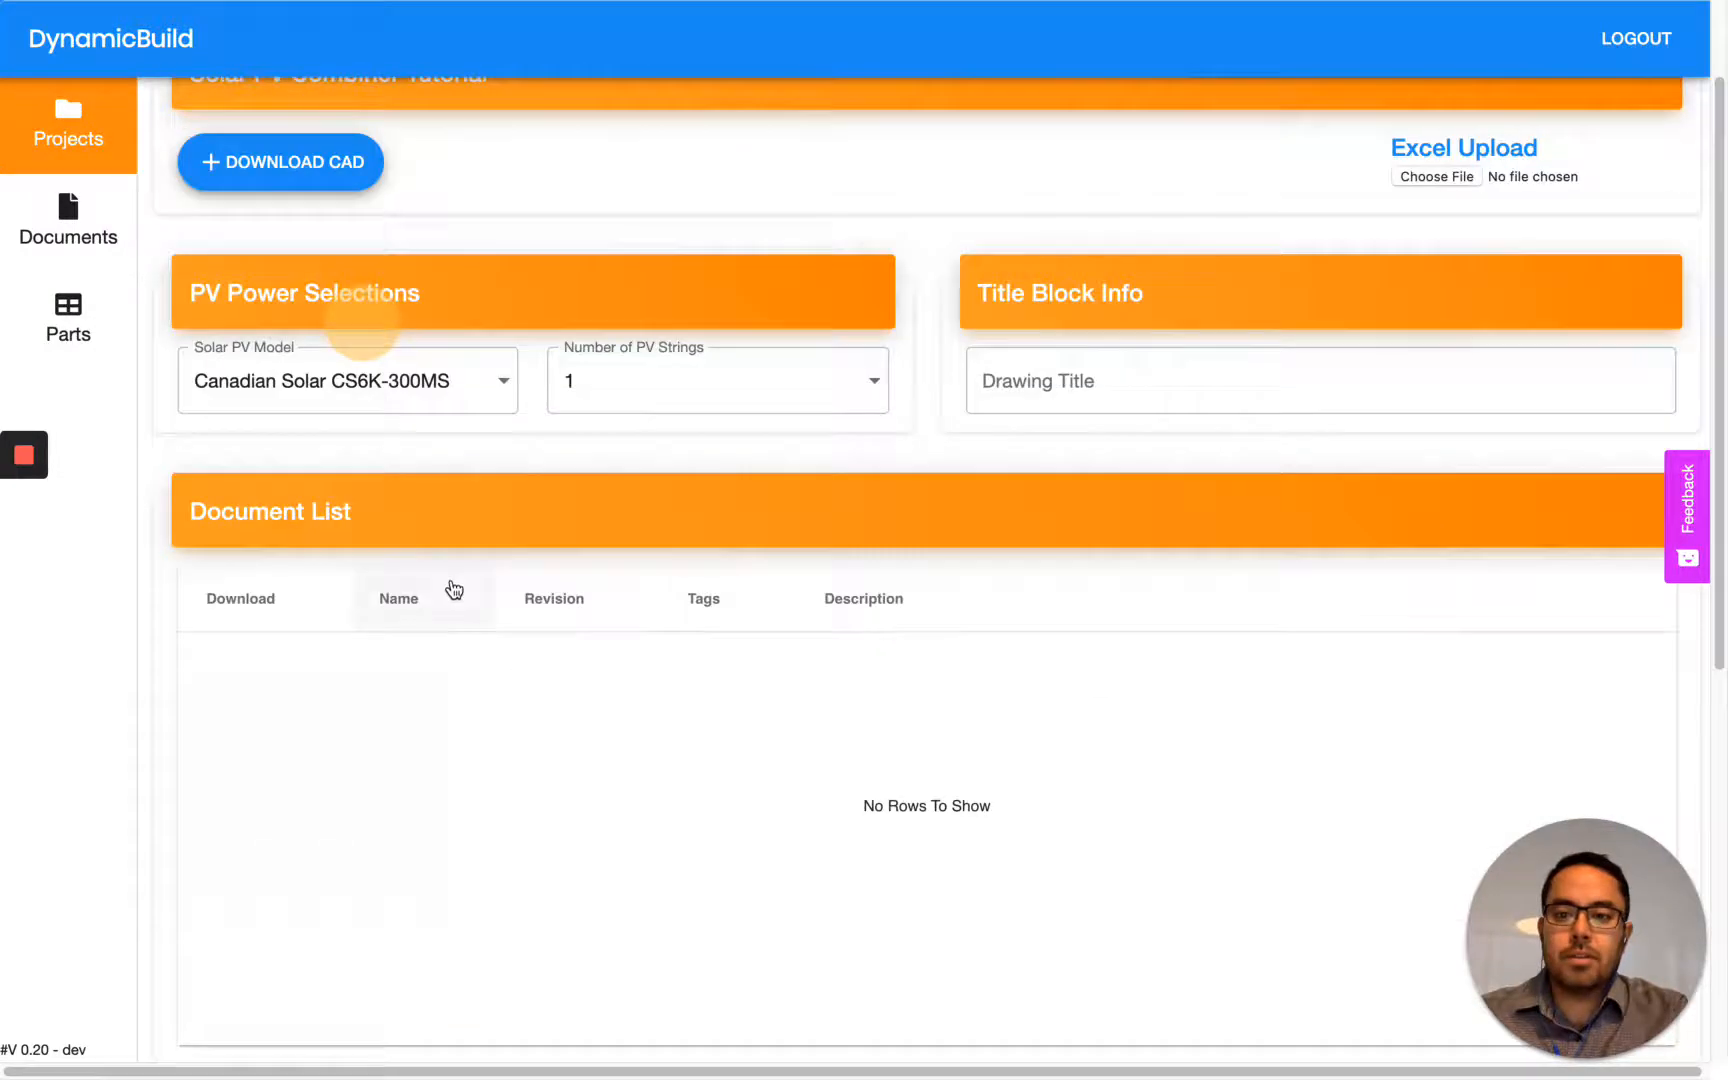
- Return to editing the Solar PV Combiner Tutorial project and reopen its PV Power Selections configuration
left_click(80, 142)
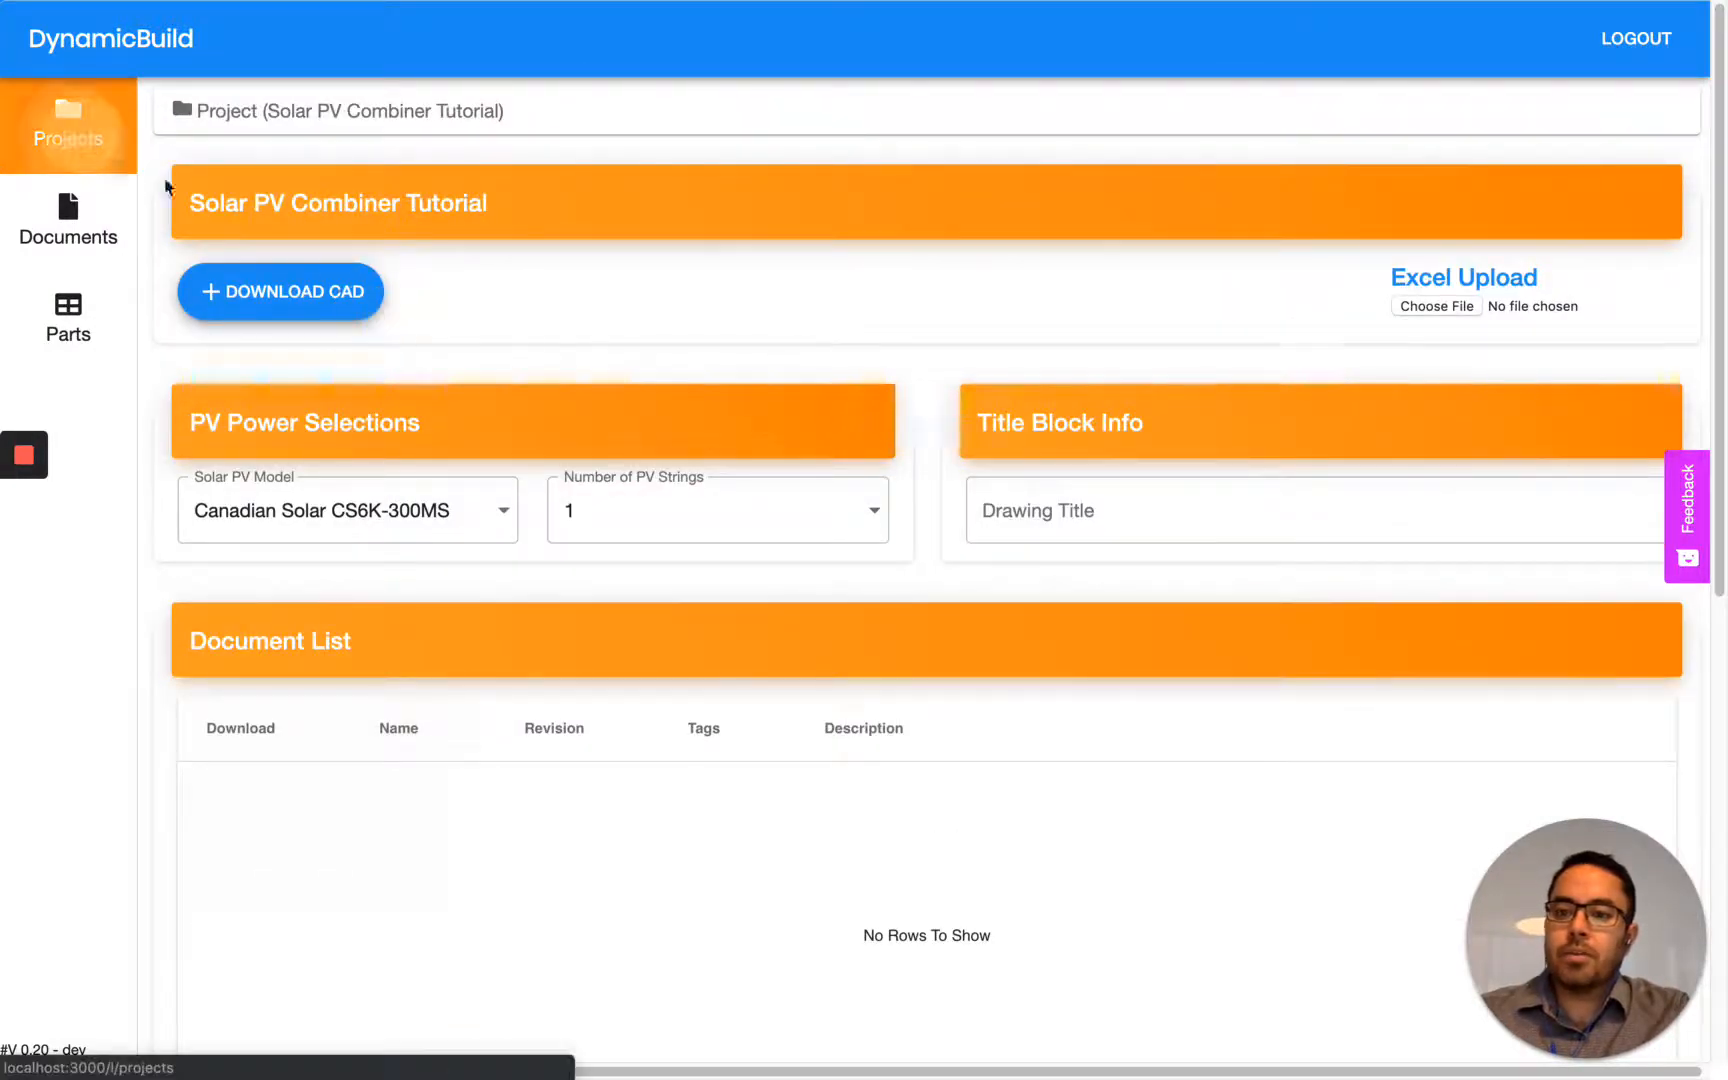
left_click(838, 322)
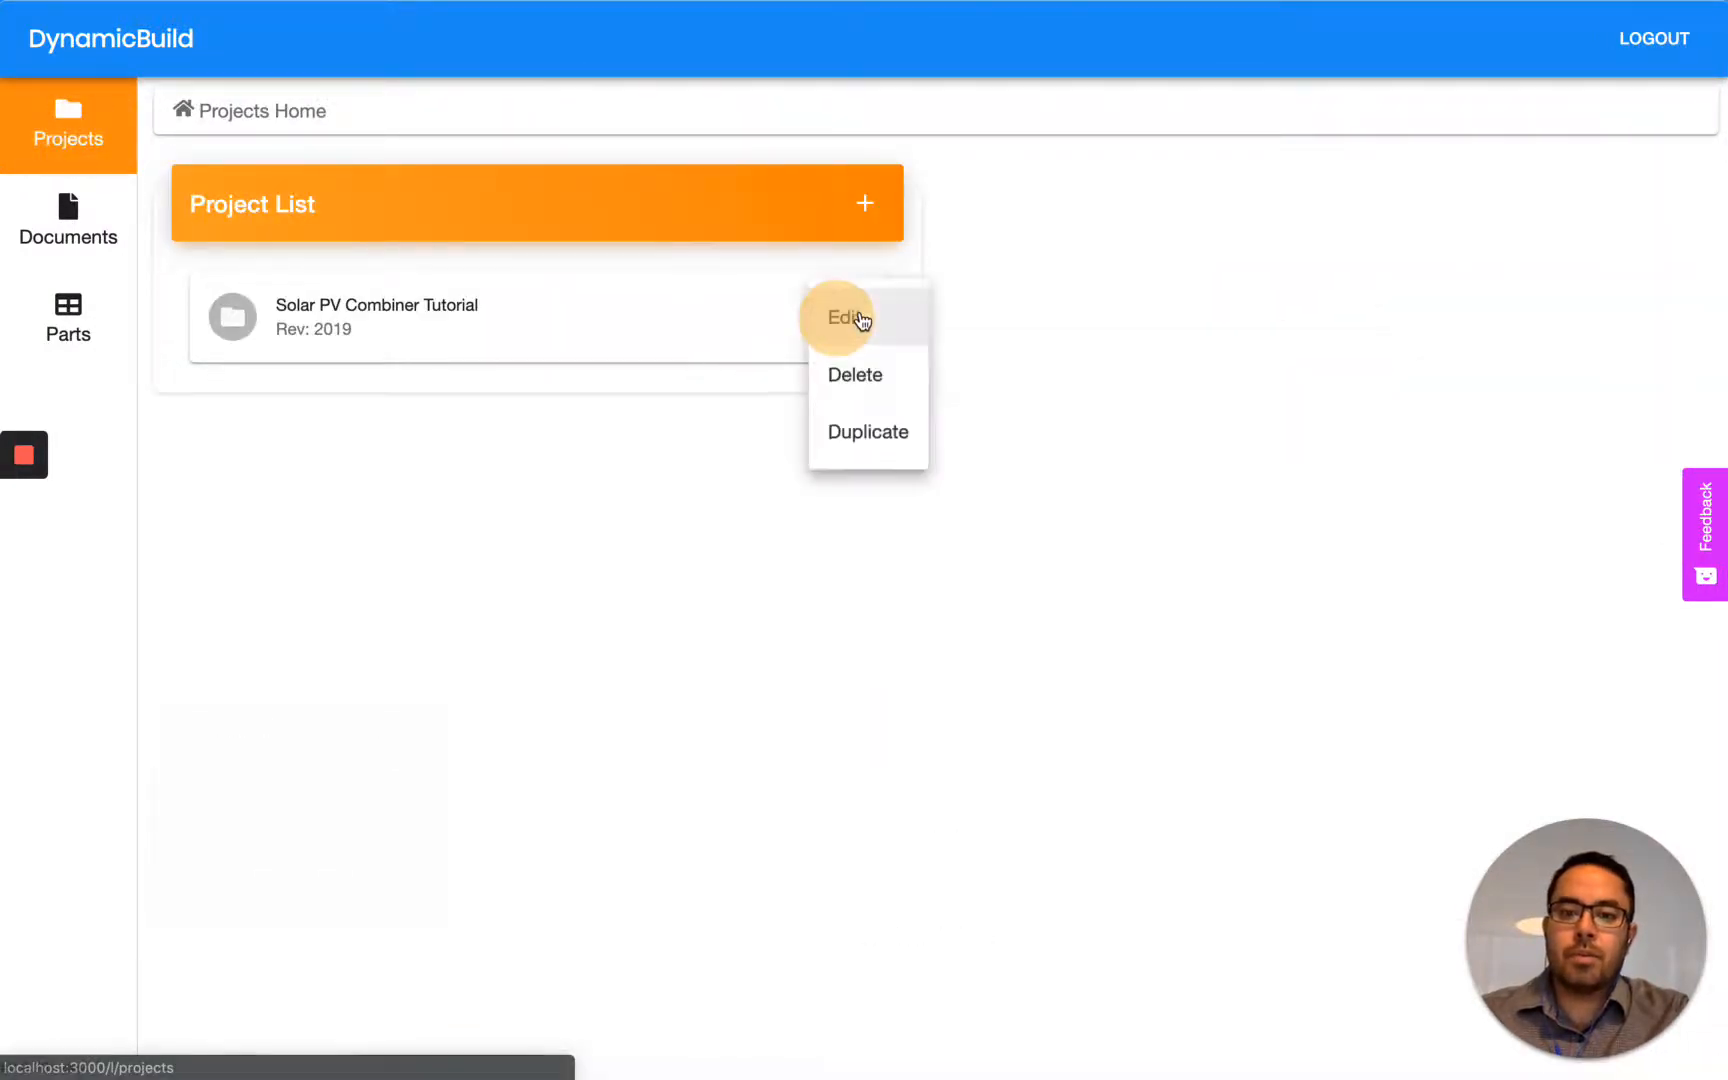
left_click(859, 313)
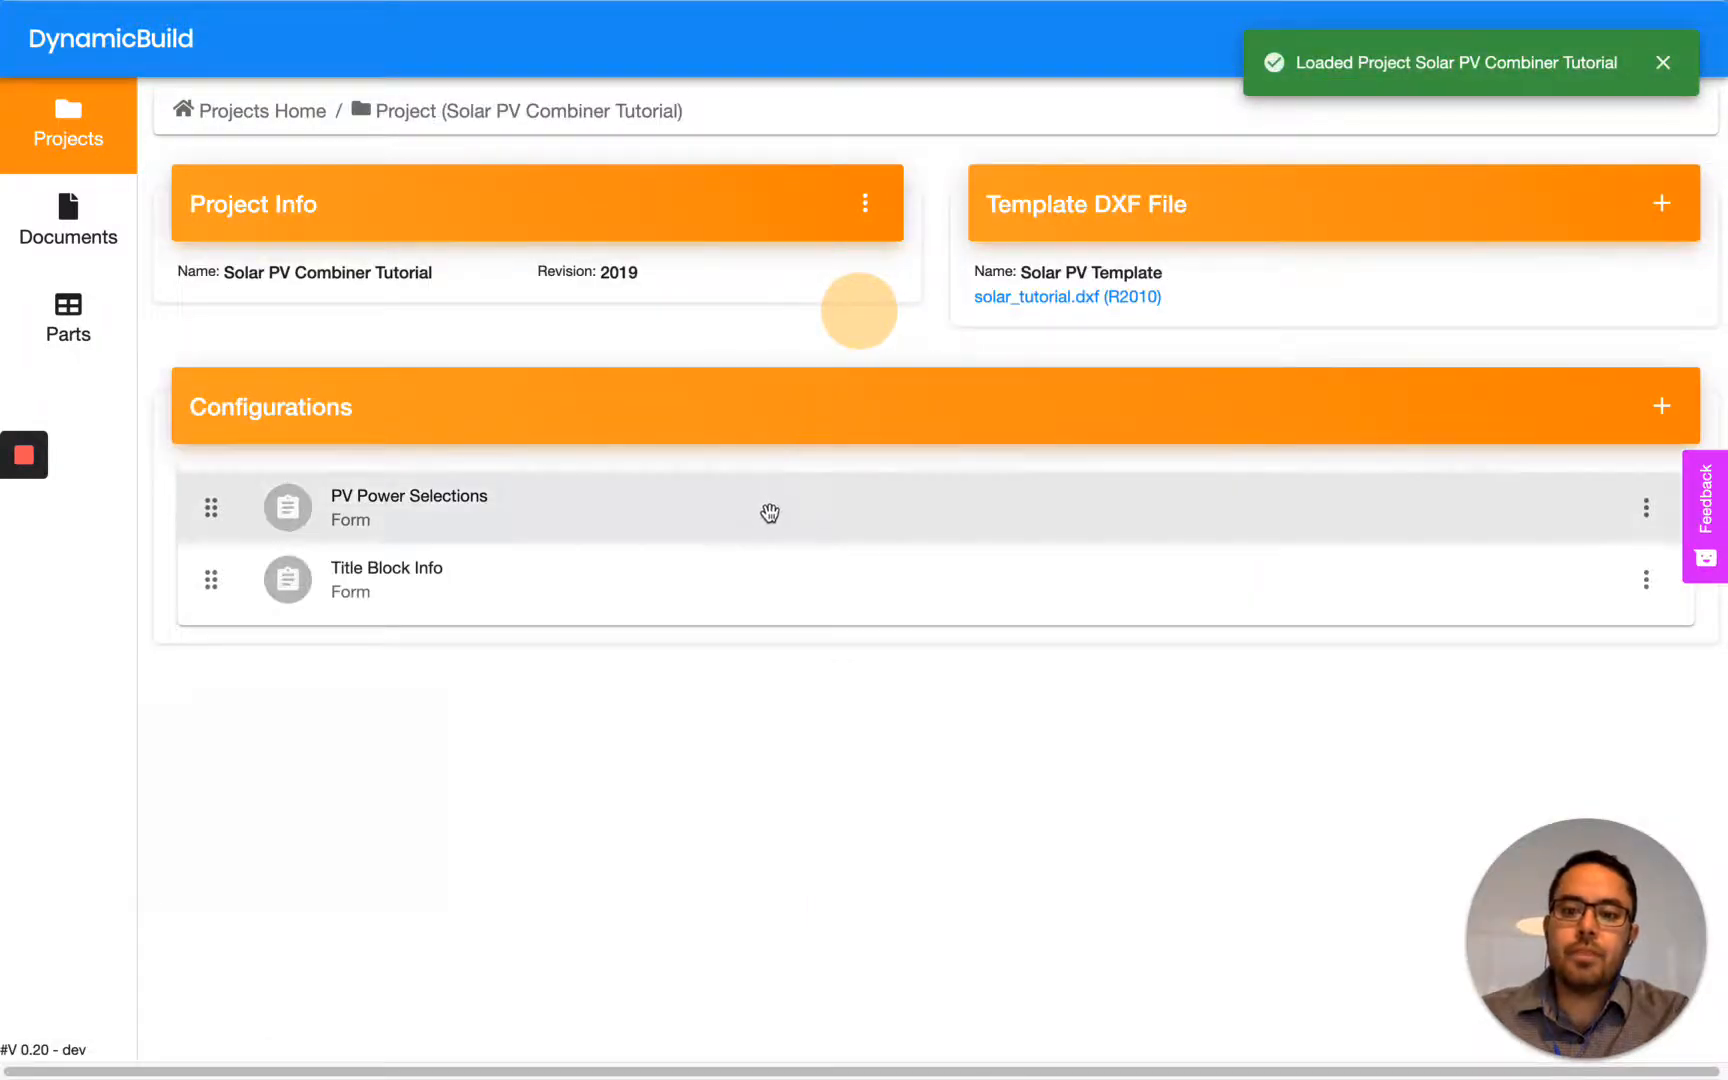
left_click(435, 520)
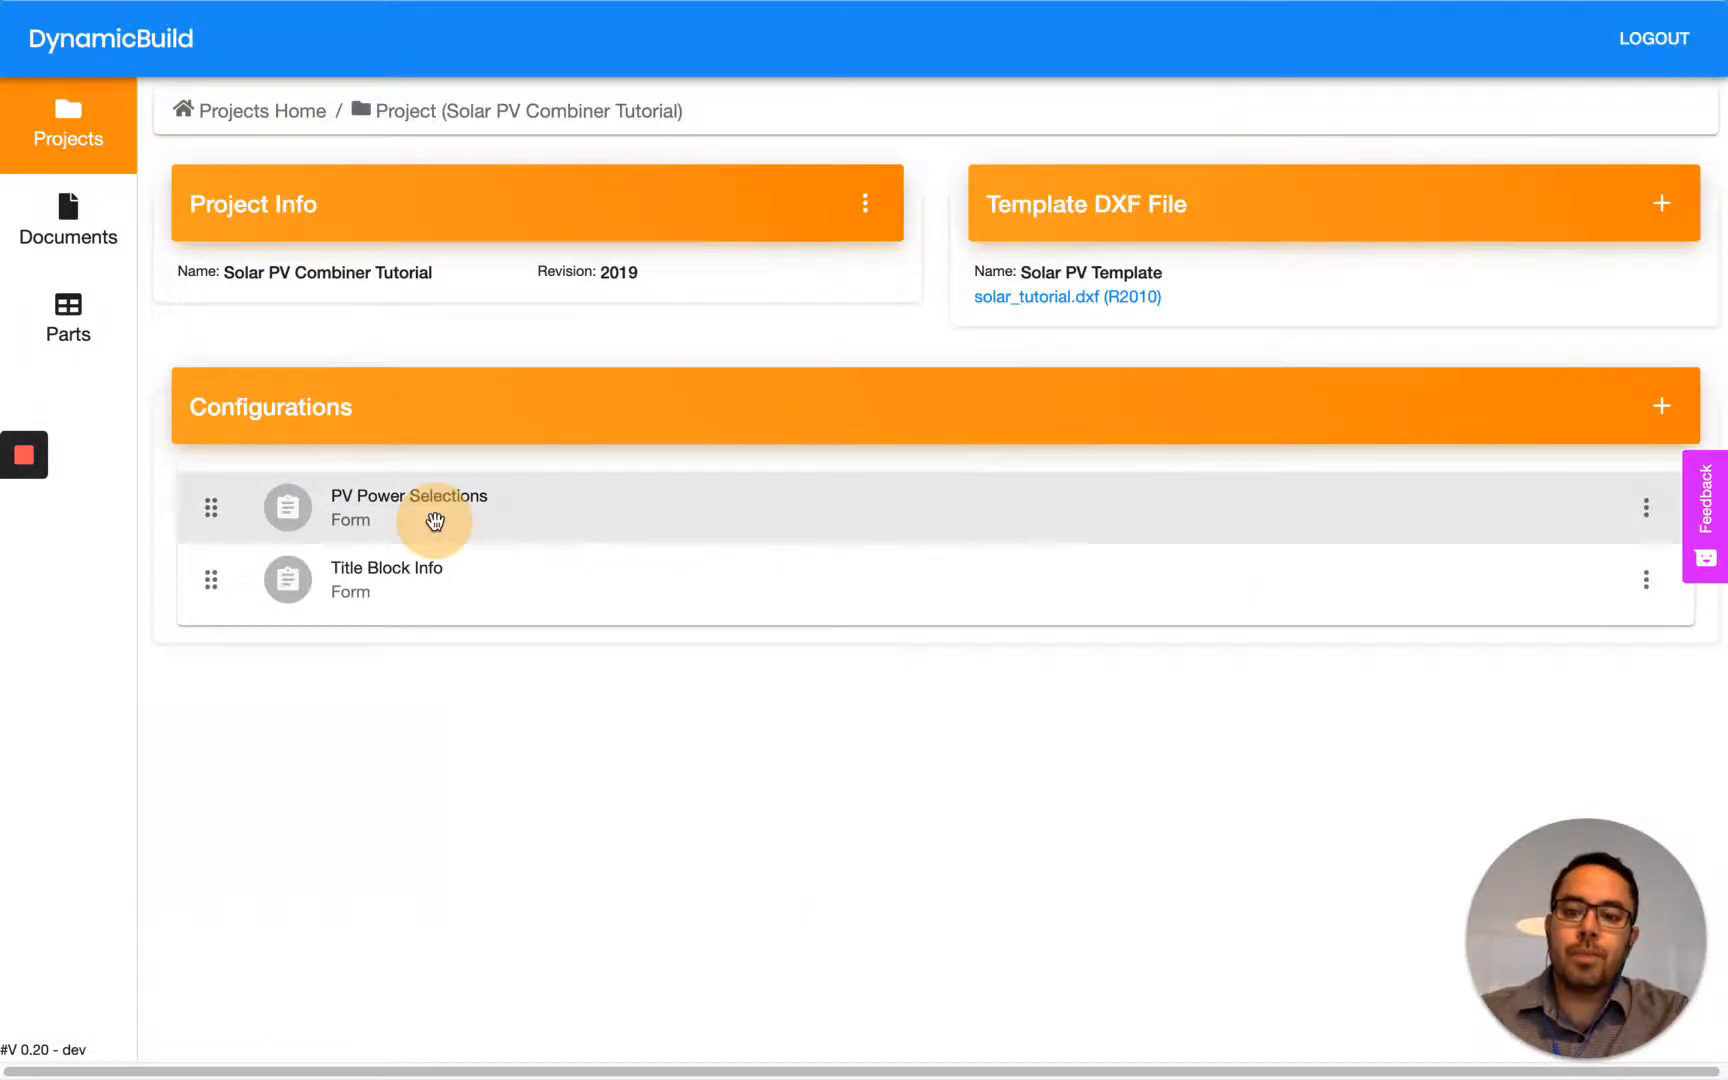
- Add an engineering output row and set its Solar PV Model to Canadian Solar CS6K-300MS
scroll(608, 520, "down", 2)
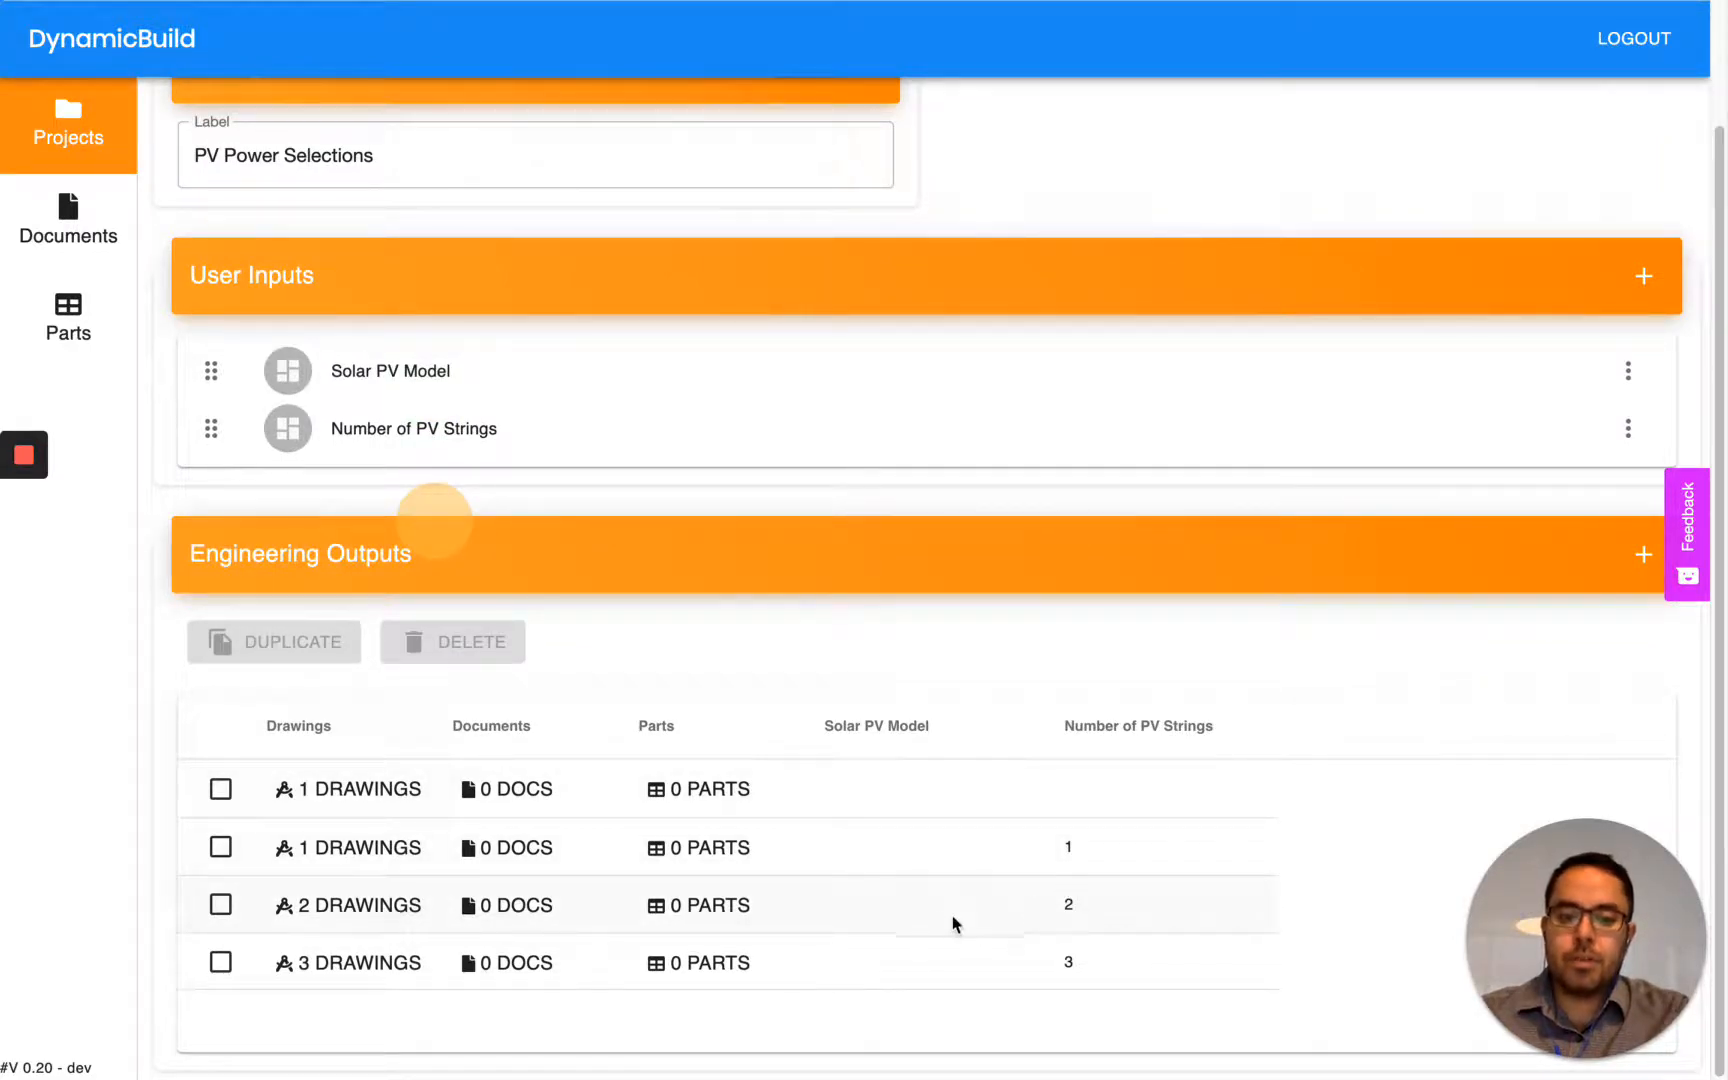
left_click(1642, 556)
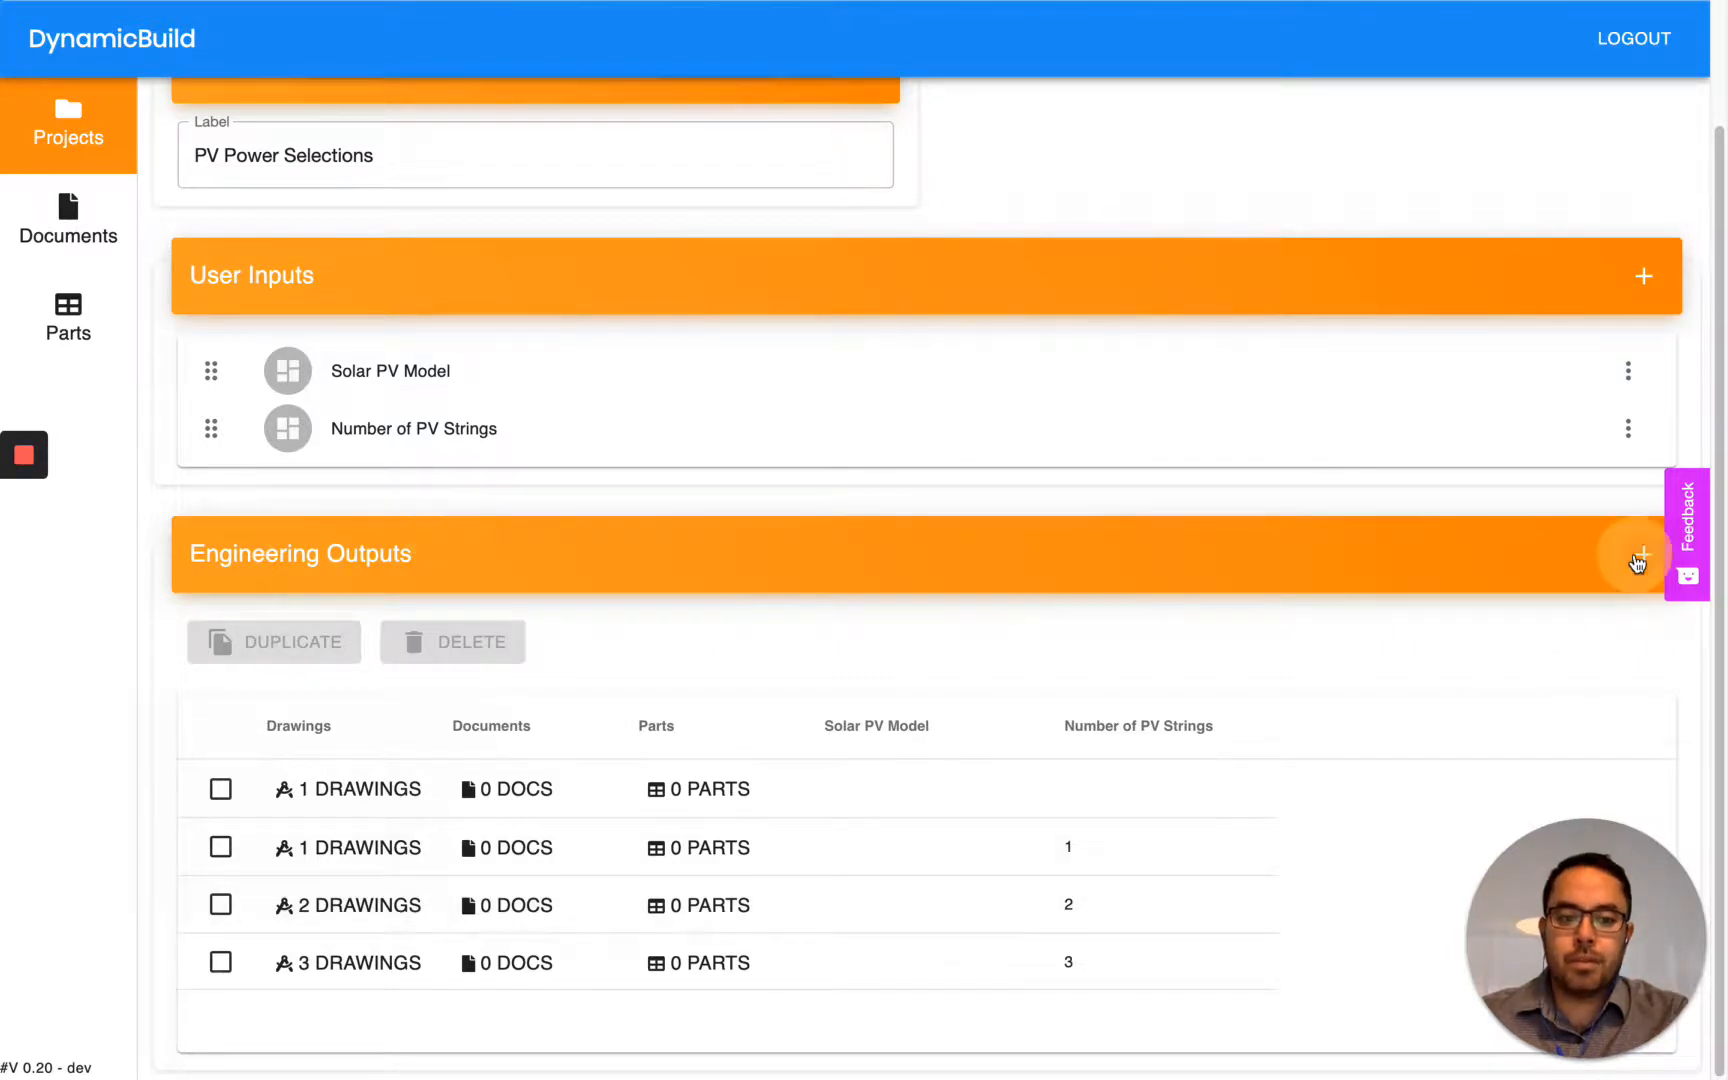
left_click(882, 1027)
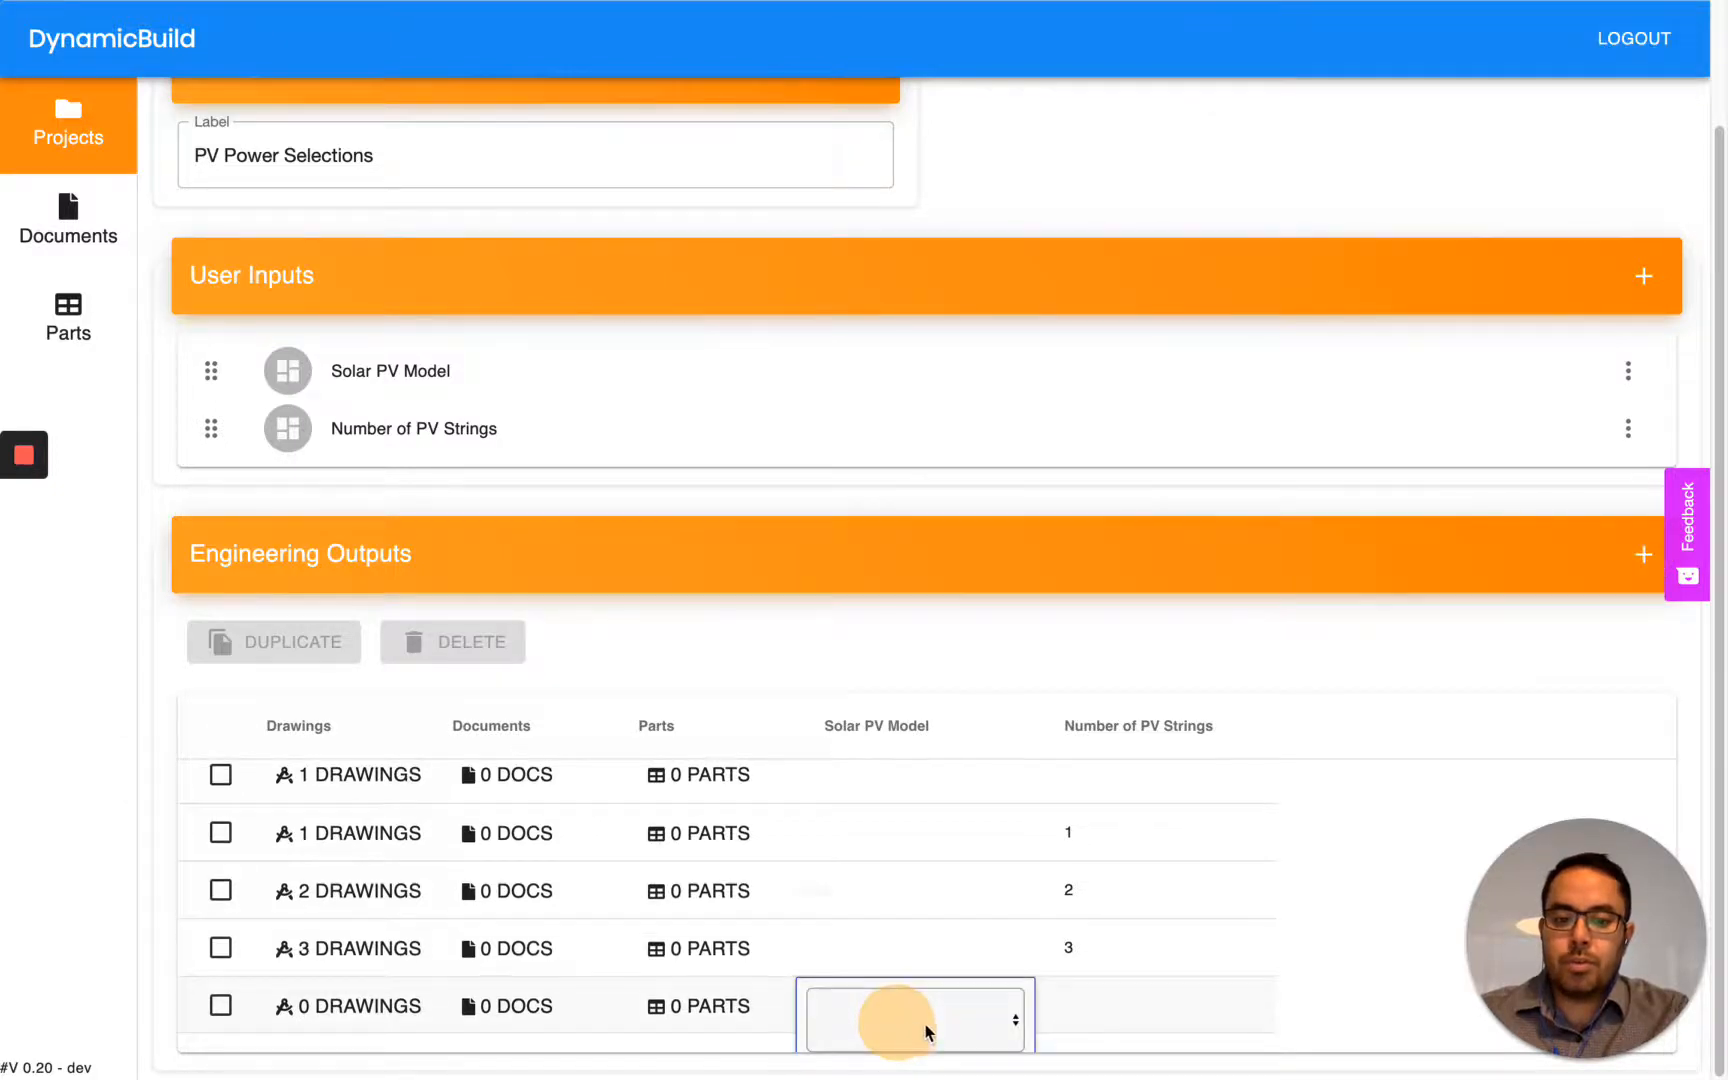
left_click(923, 1025)
left_click(903, 936)
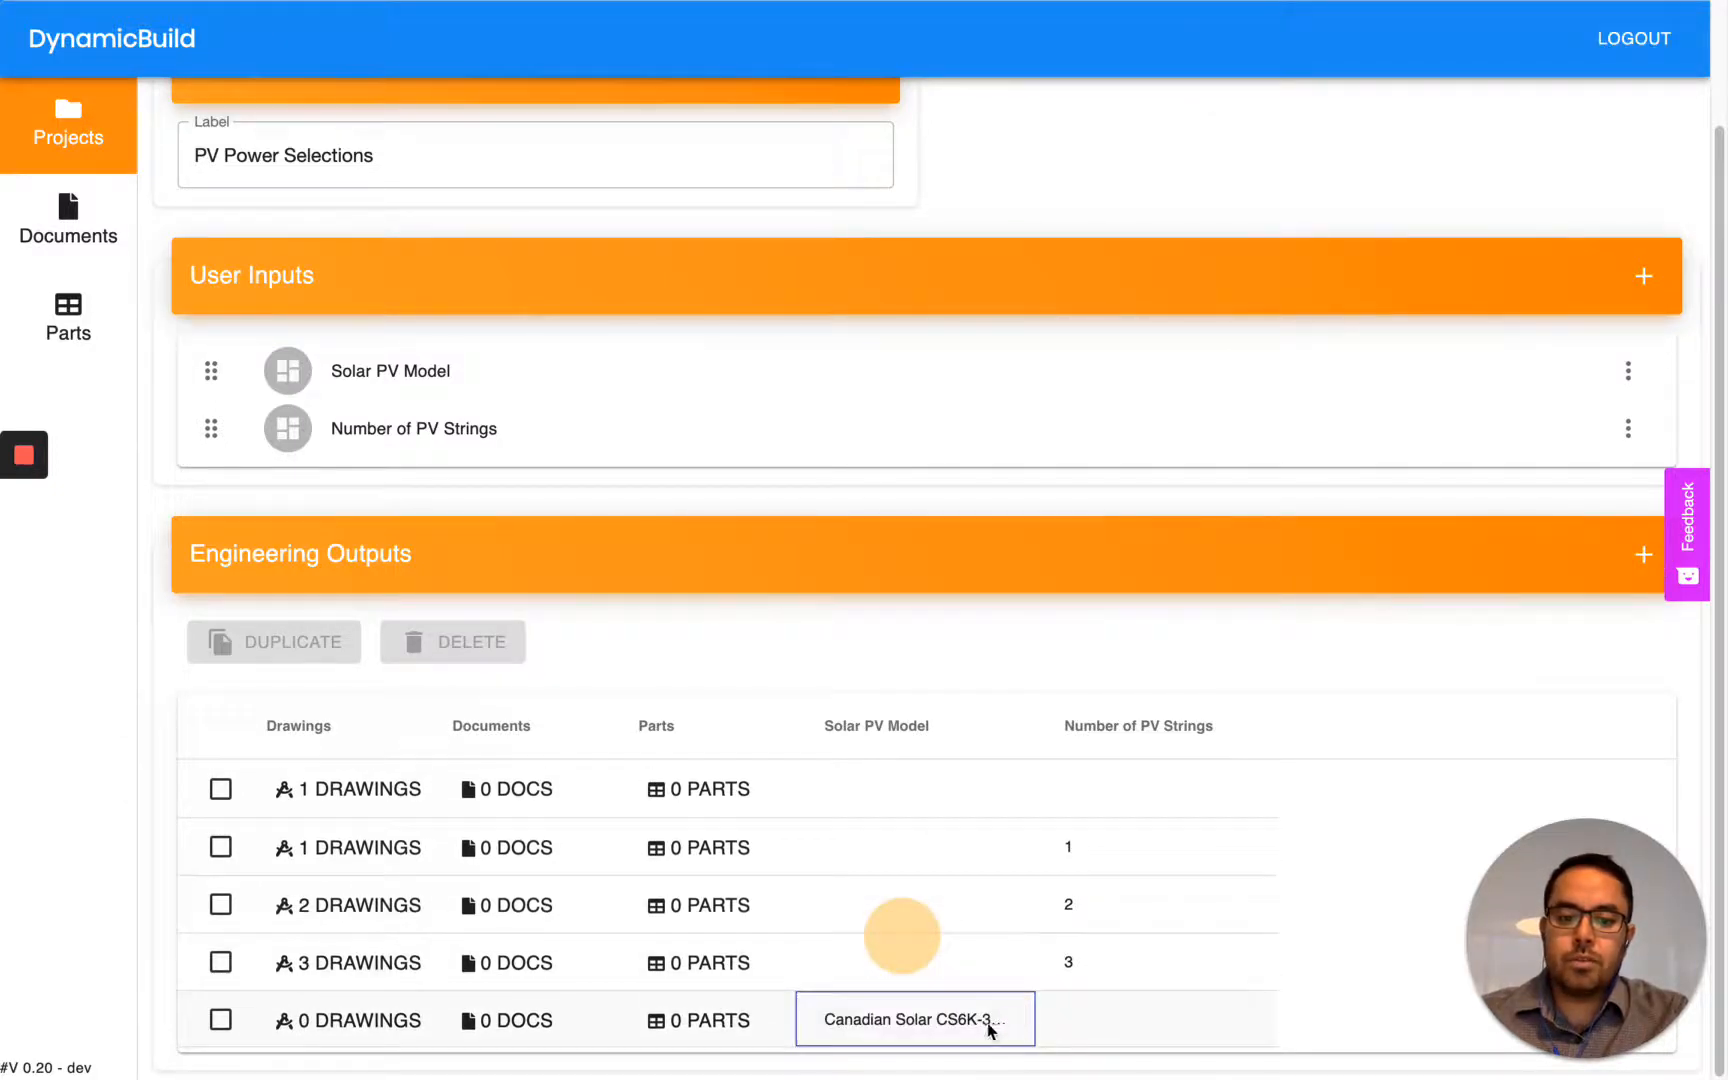
- Open the new output row's document attachments and browse the documents available to attach
left_click(490, 1025)
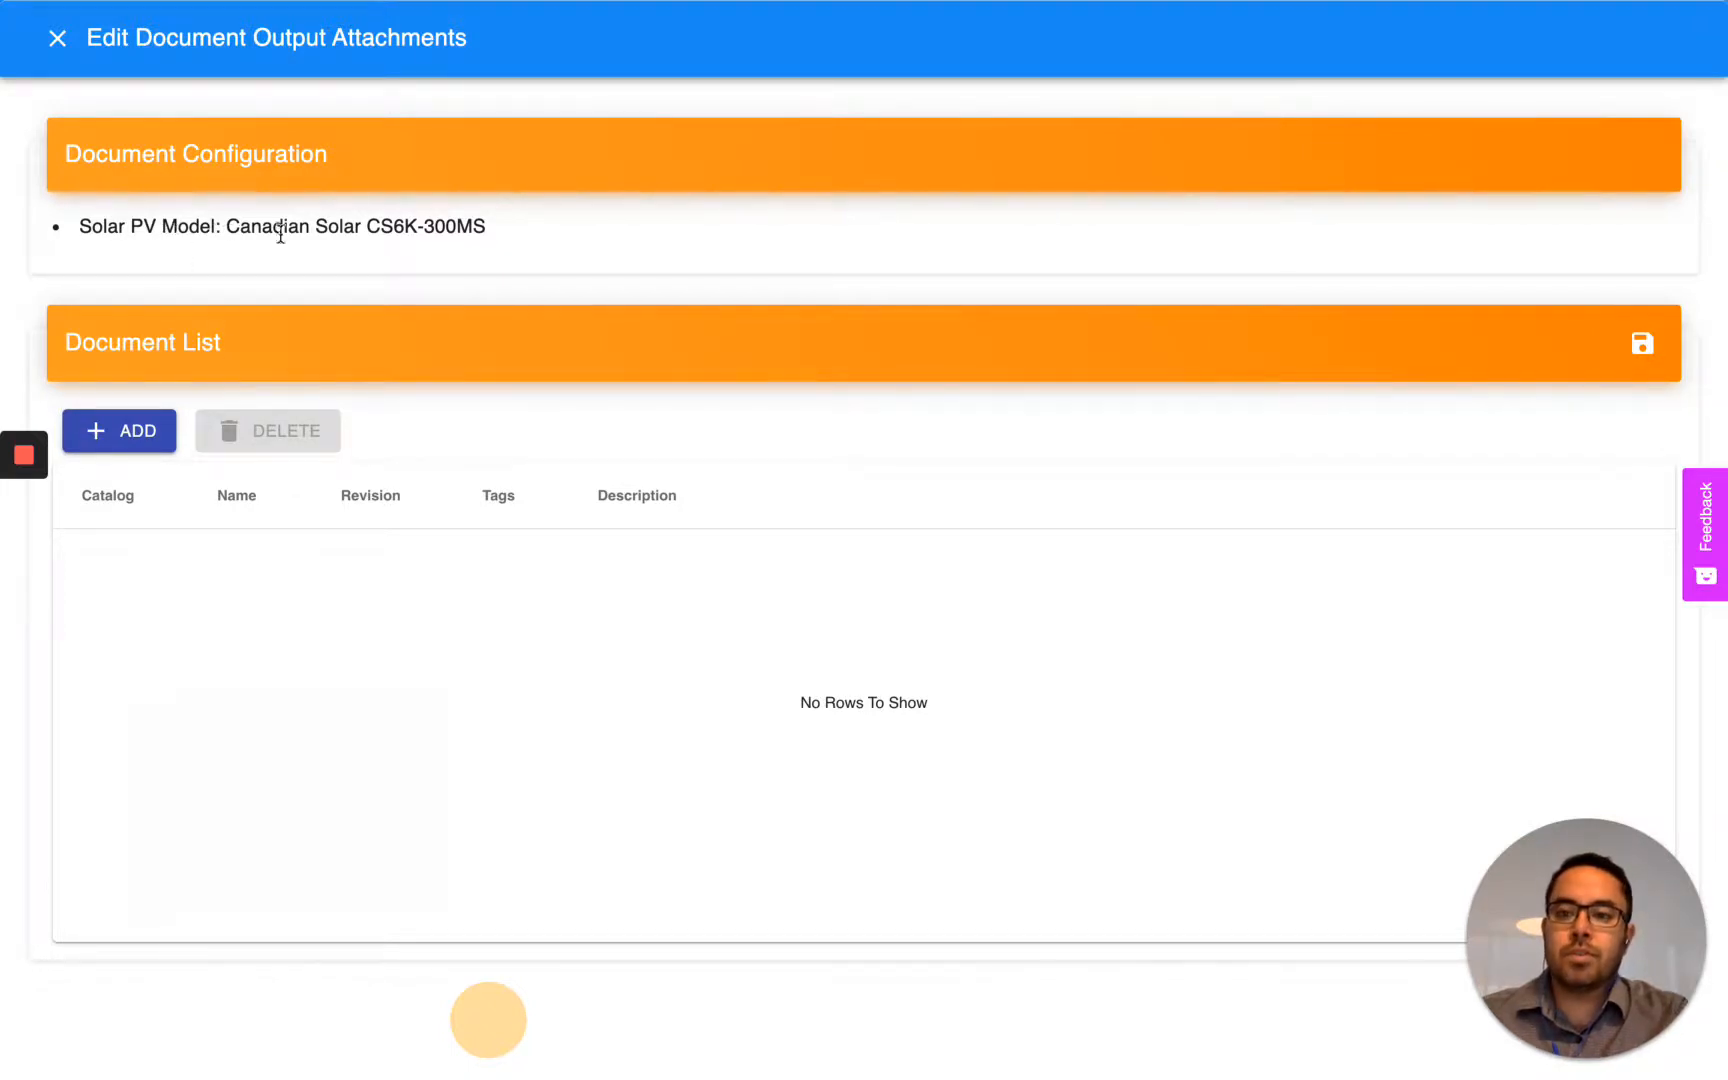
left_click(126, 438)
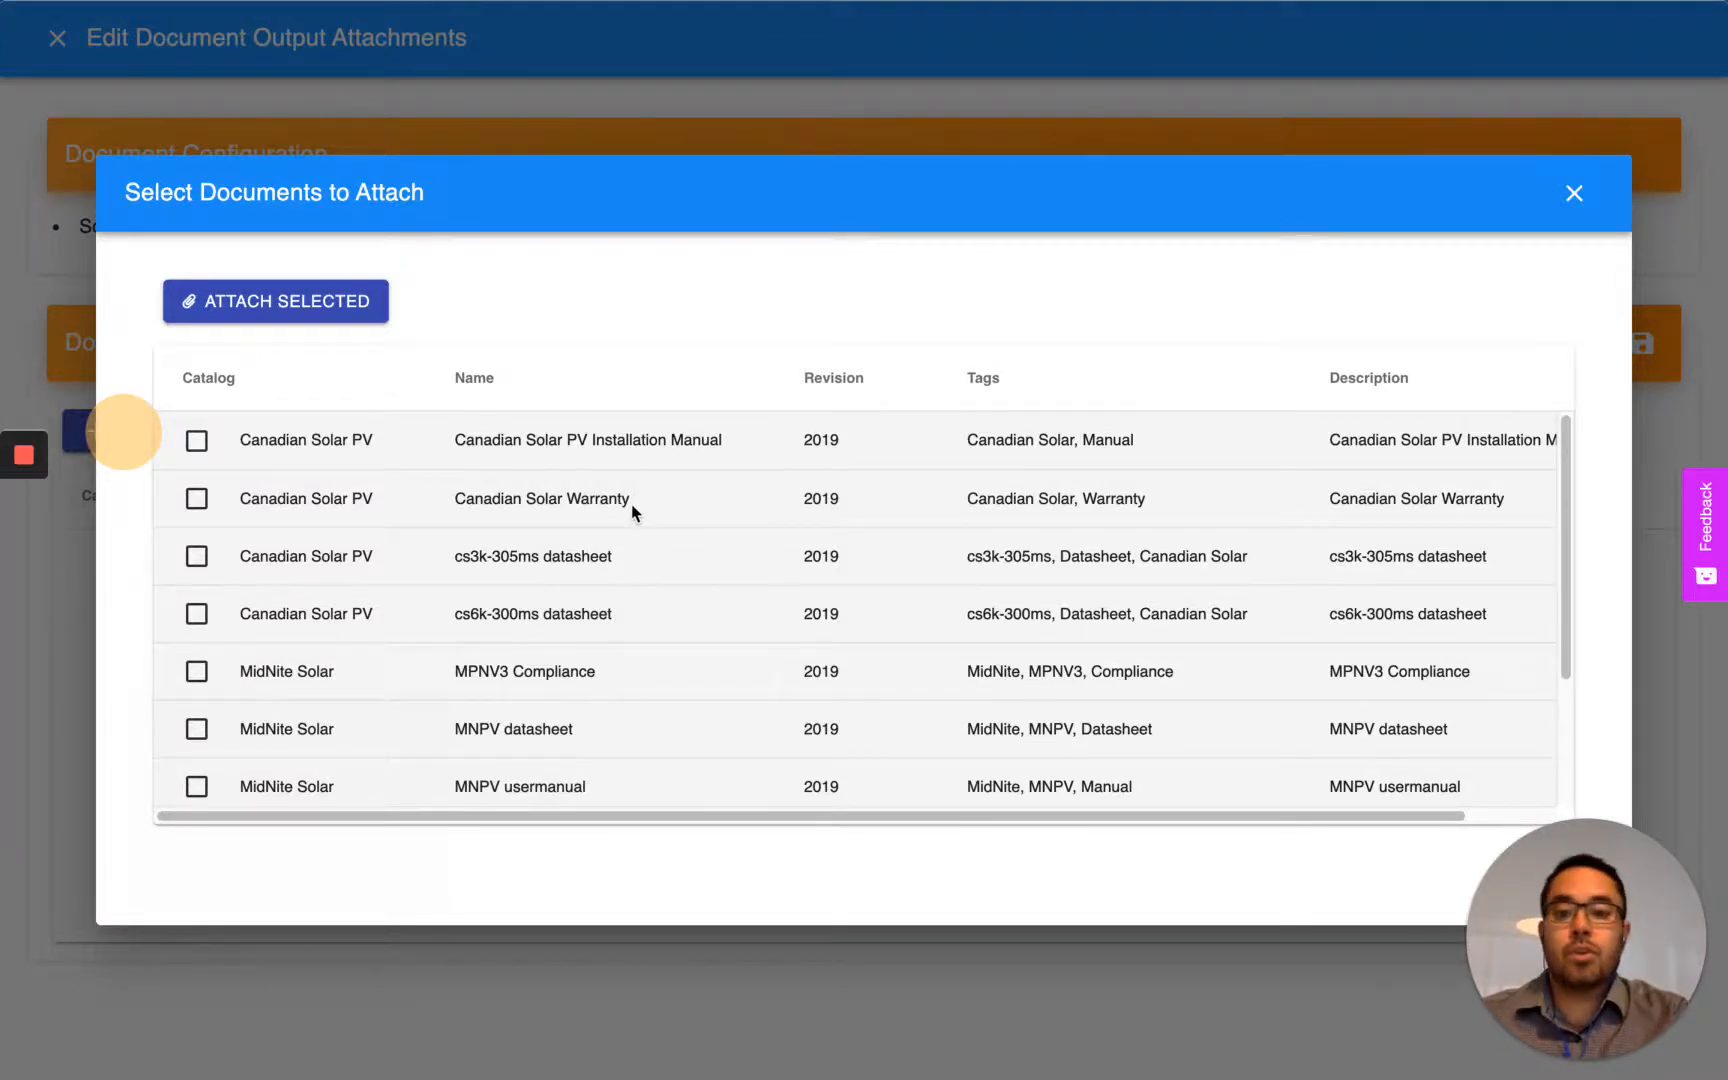
scroll(632, 512, "down", 3)
scroll(632, 514, "up", 3)
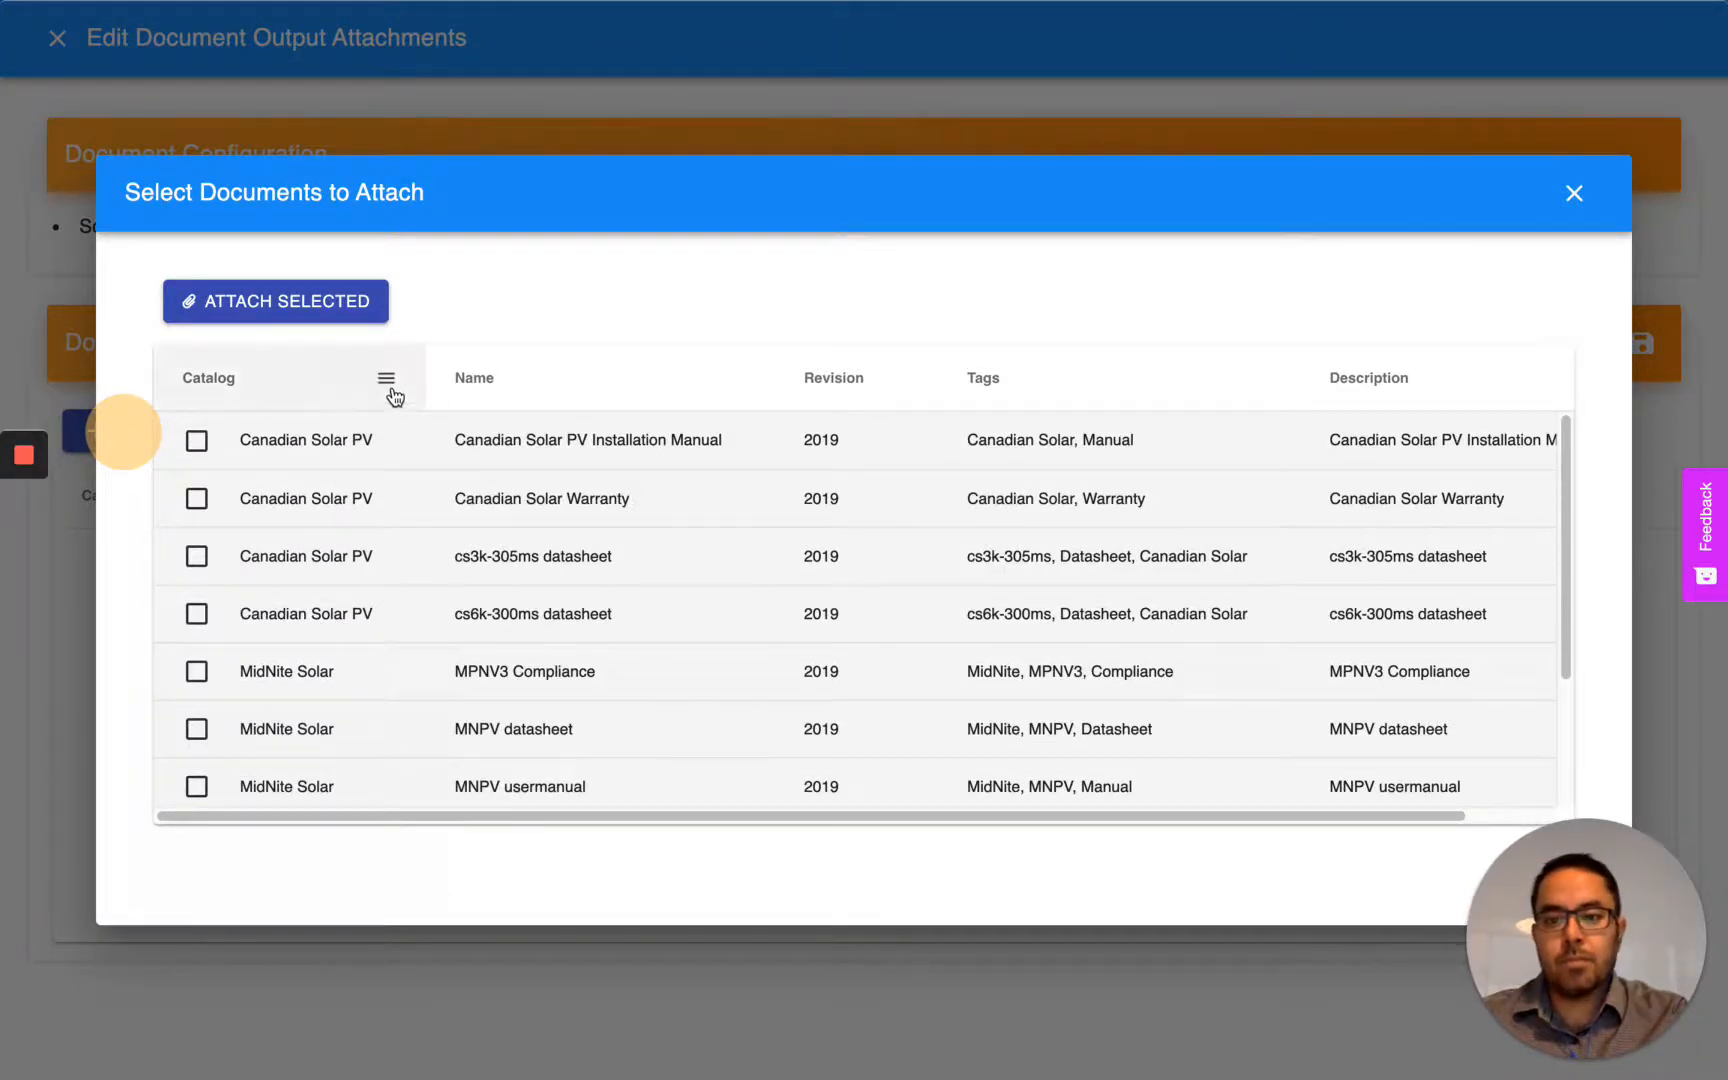
- Filter the available documents to catalogs containing "Canadian"
left_click(387, 384)
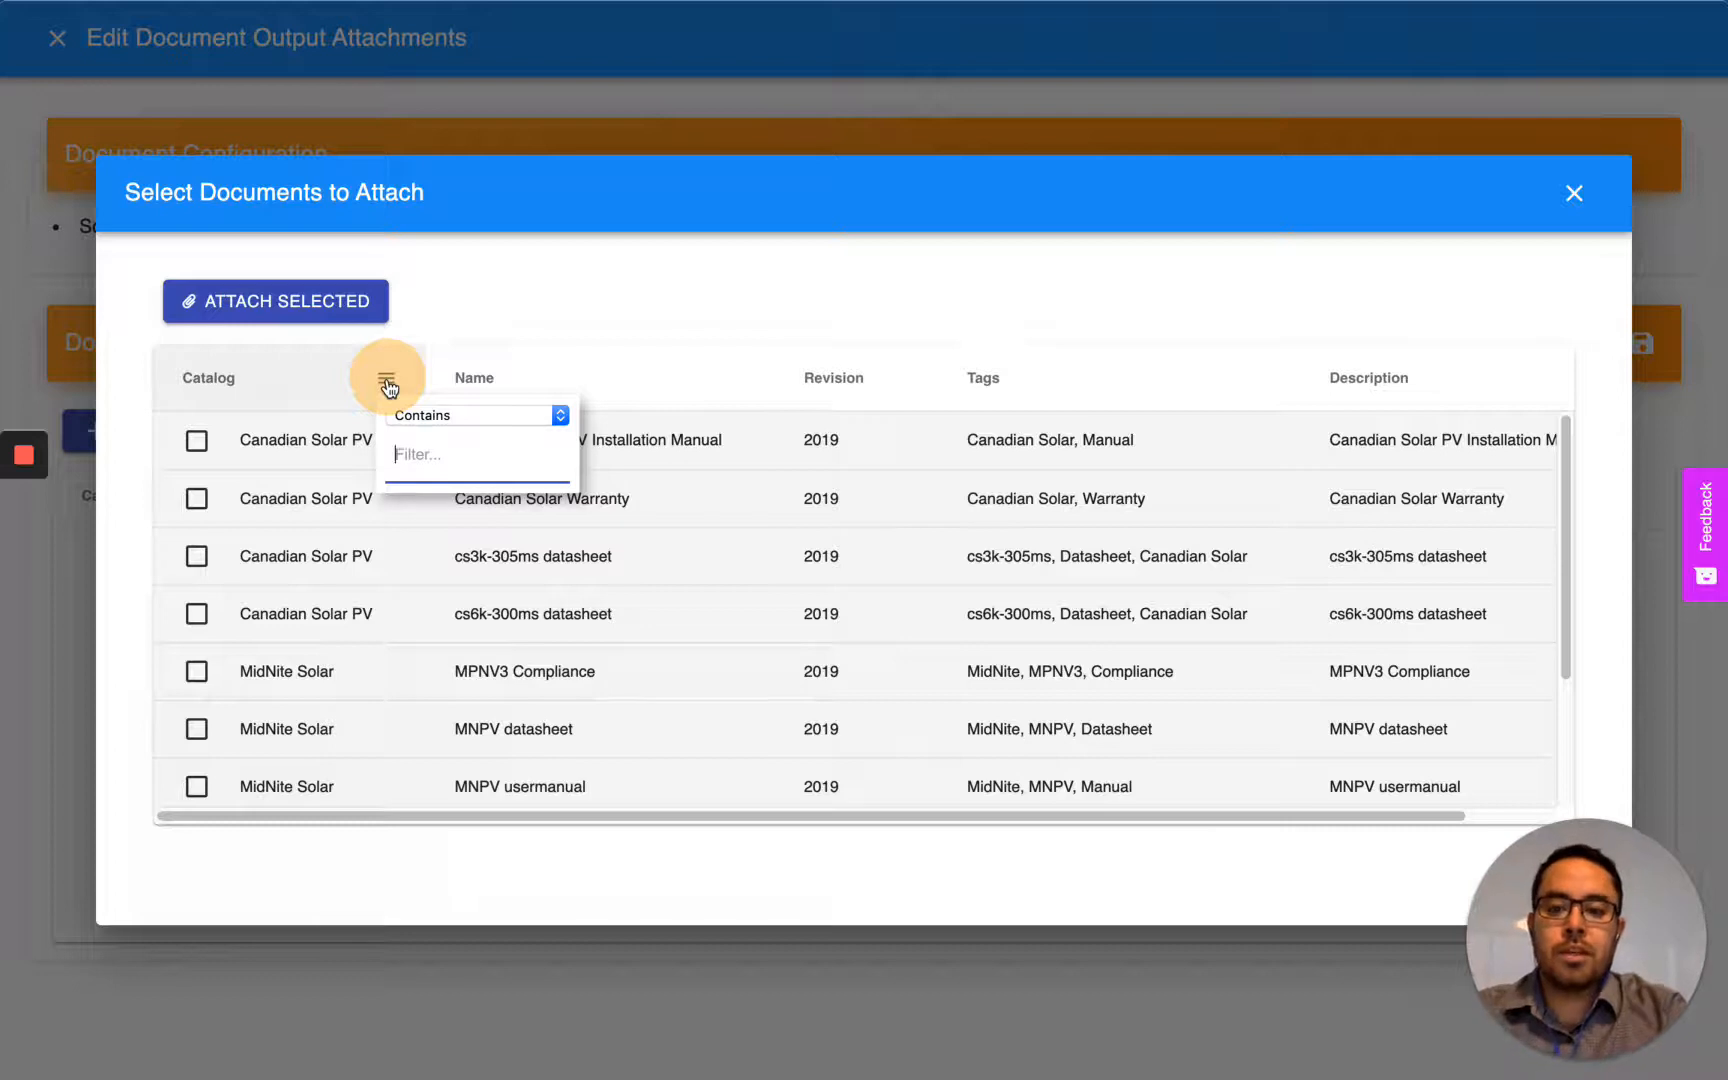
type("Canadian")
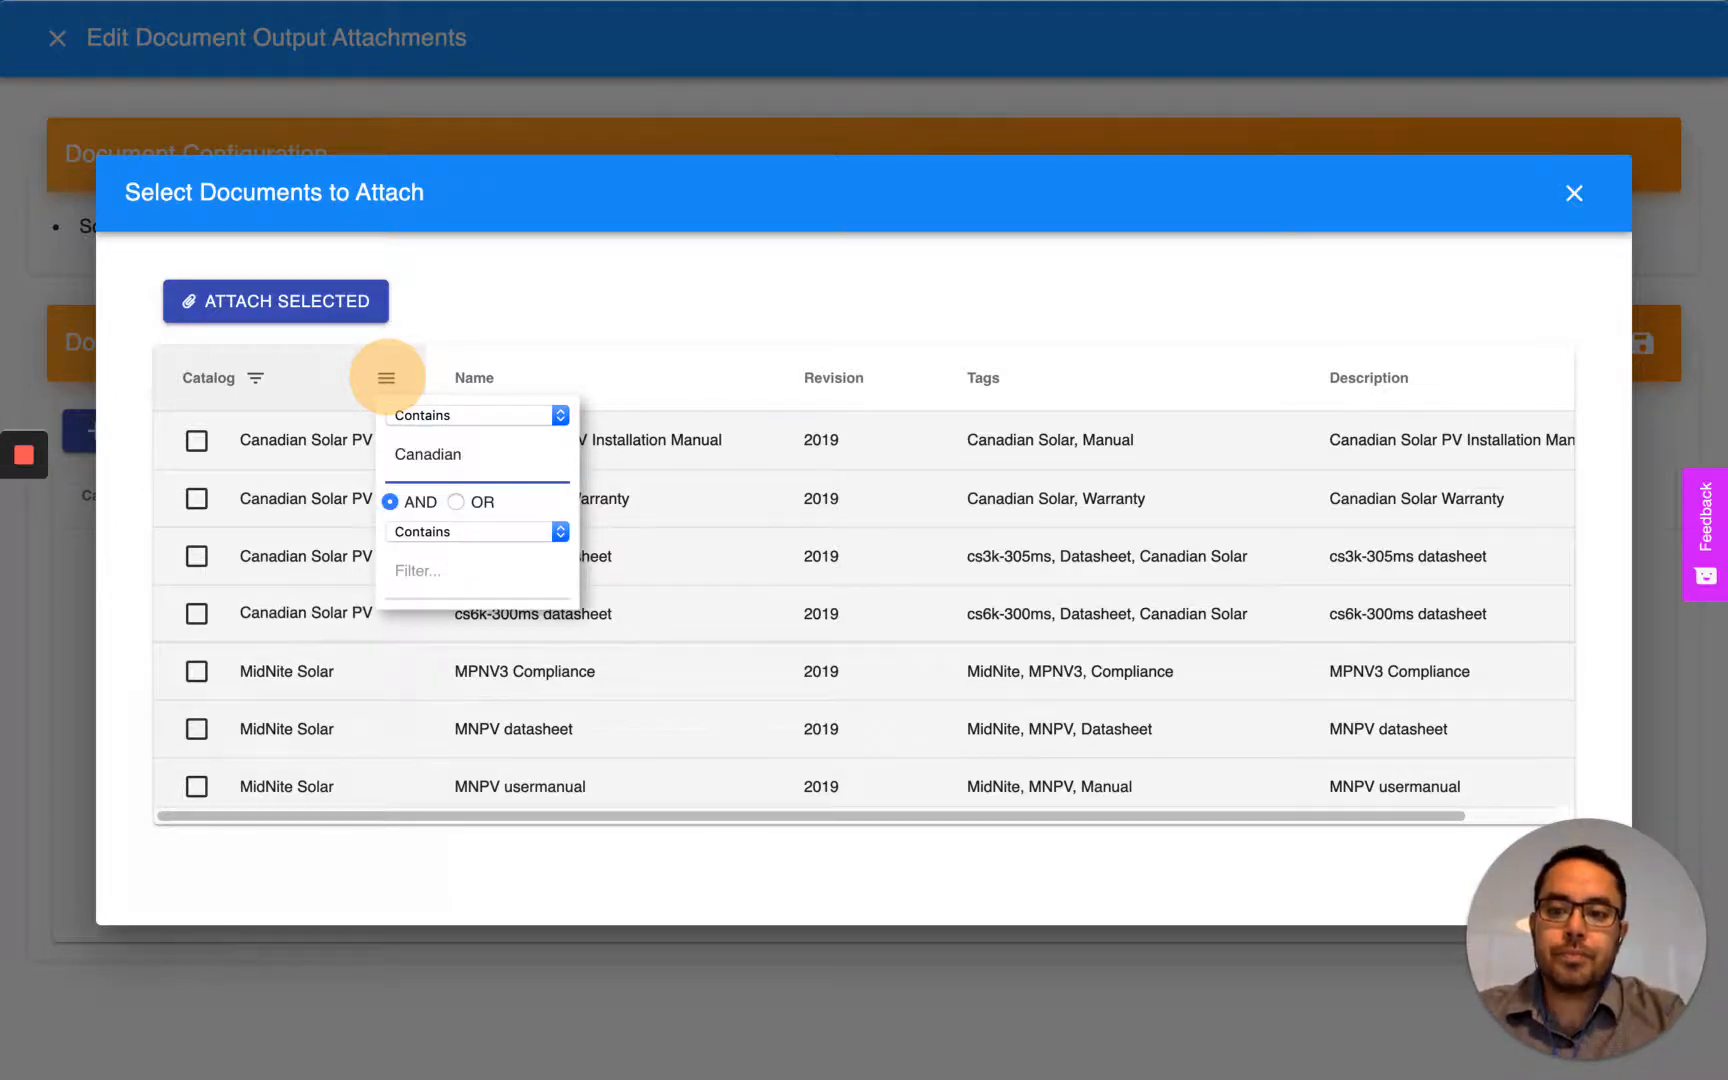
left_click(402, 727)
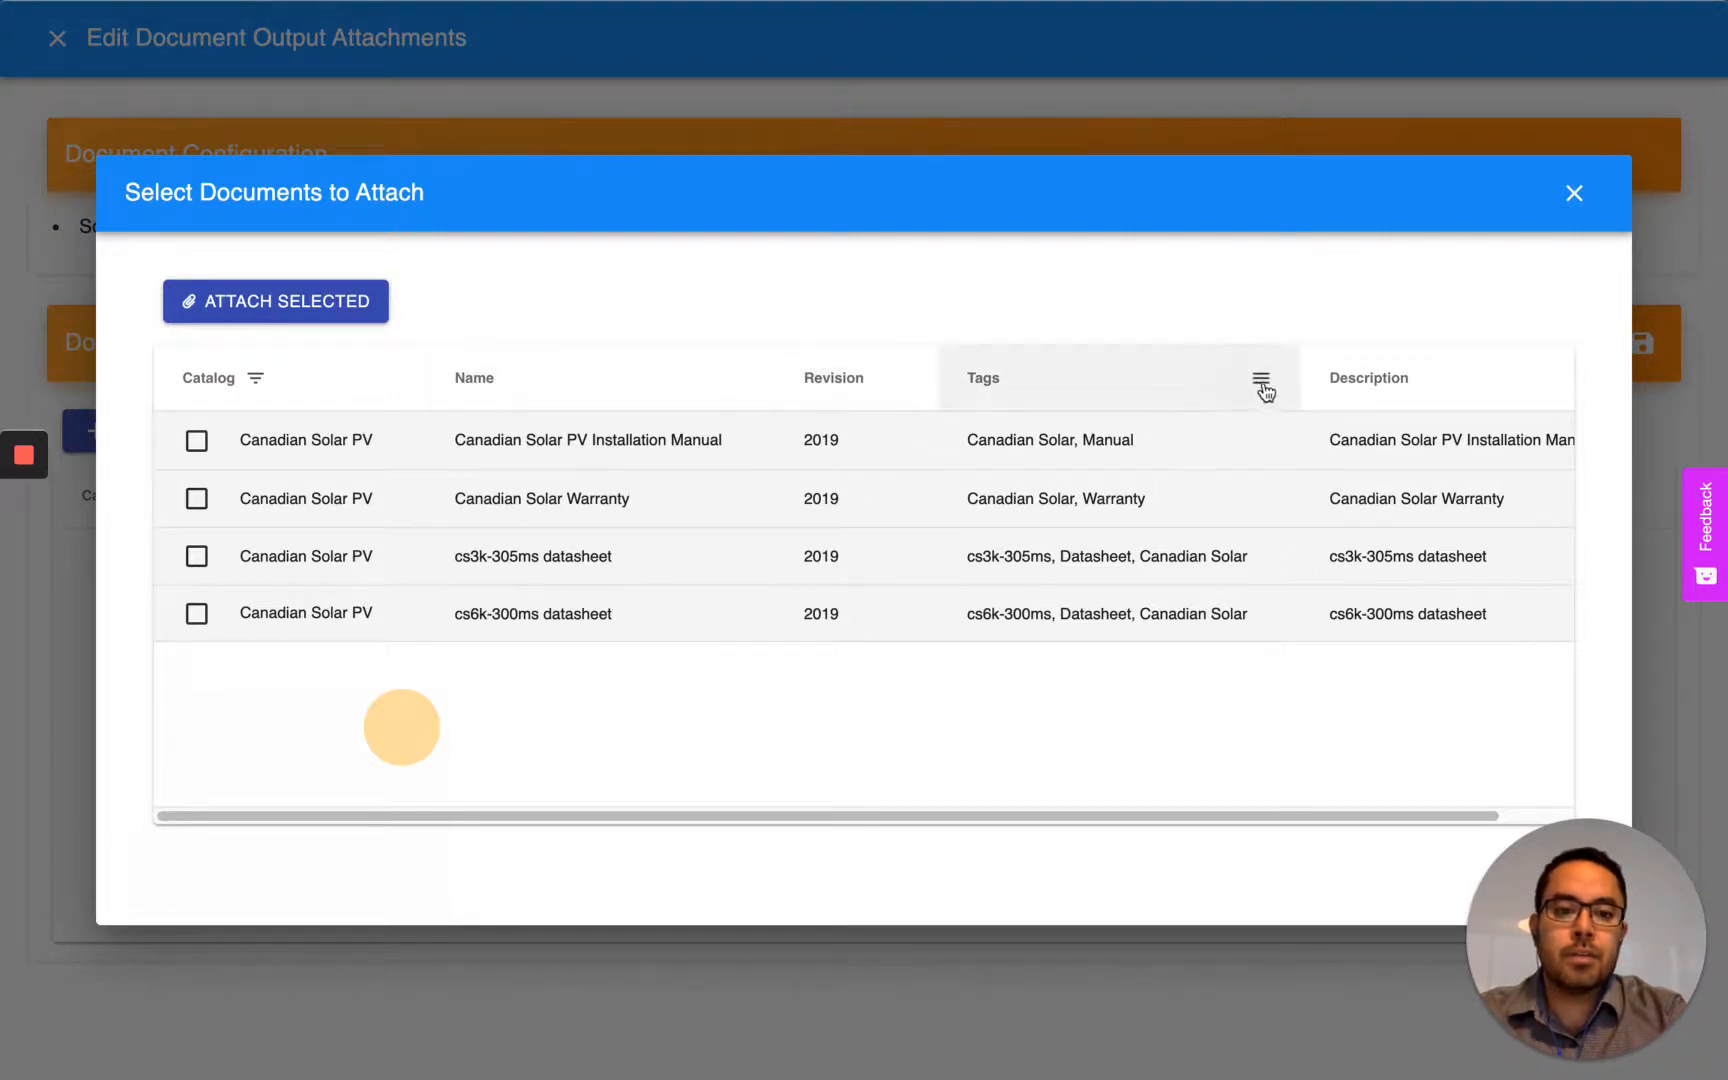
- Filter the available documents further to tags containing "Datasheet"
left_click(1262, 382)
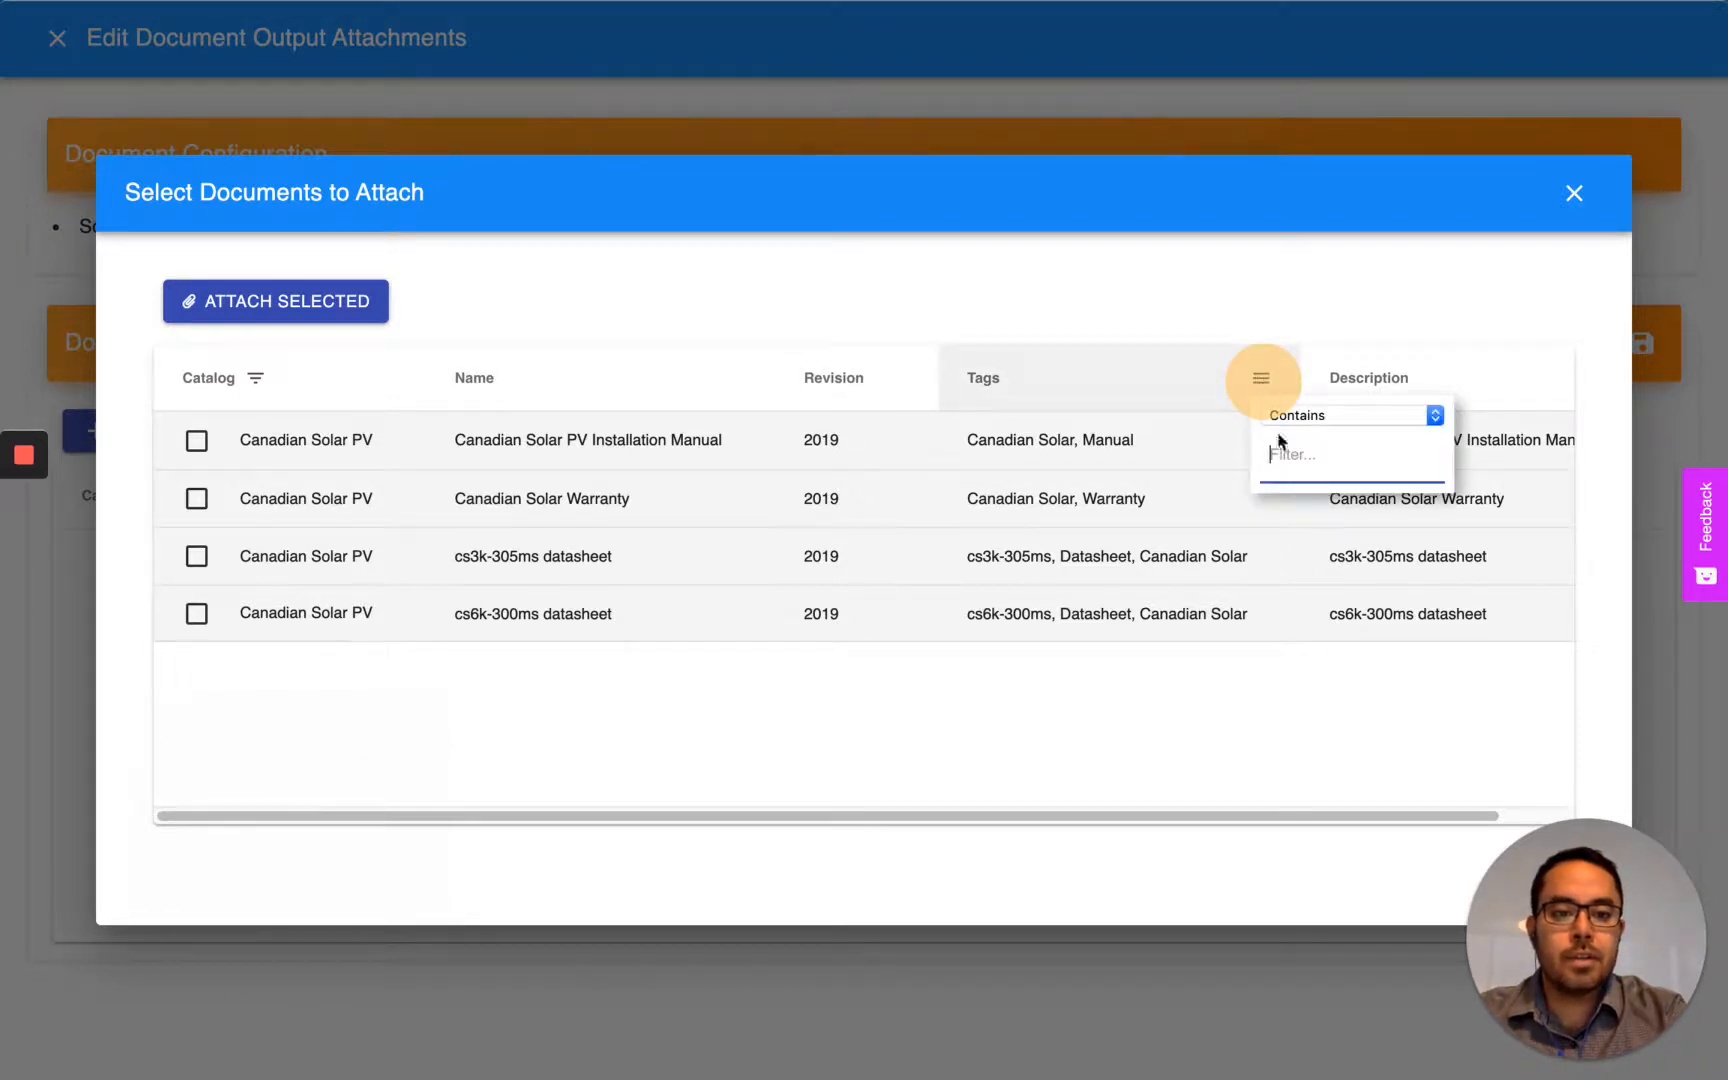
type("Datasheet")
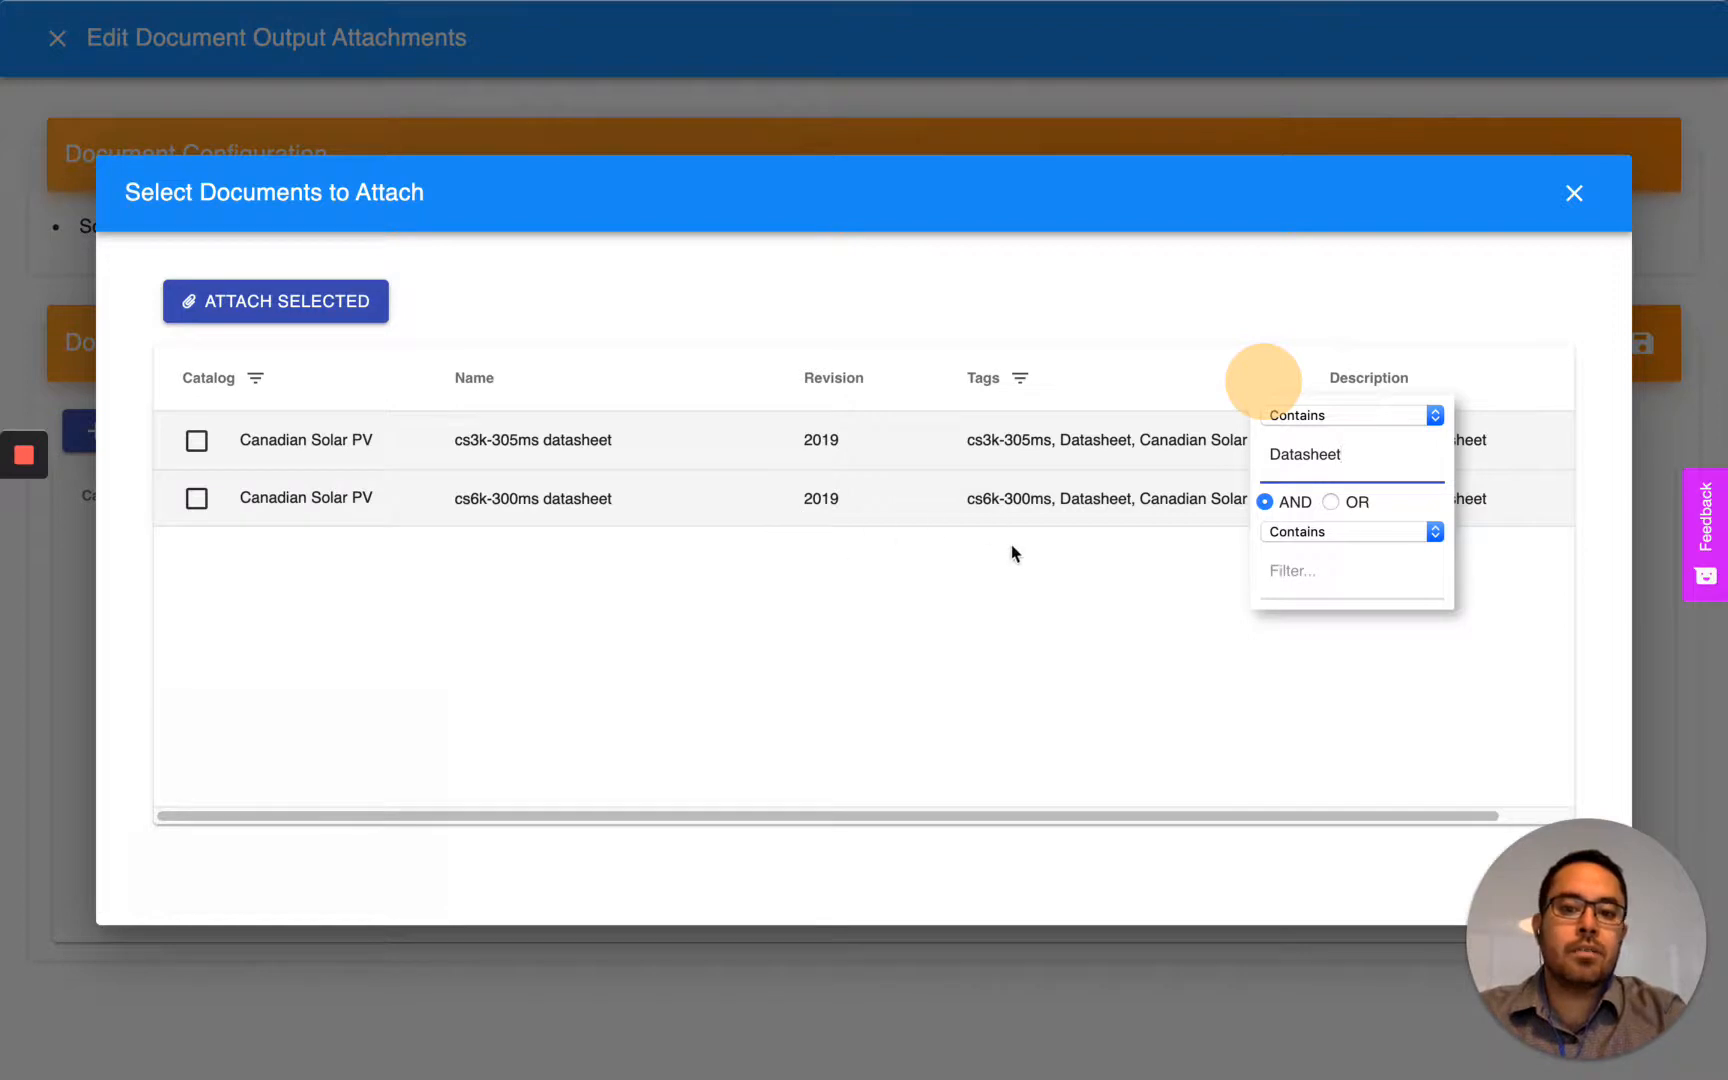
left_click(1220, 585)
- Clear the "Datasheet" filter from the document tags
left_click(1014, 377)
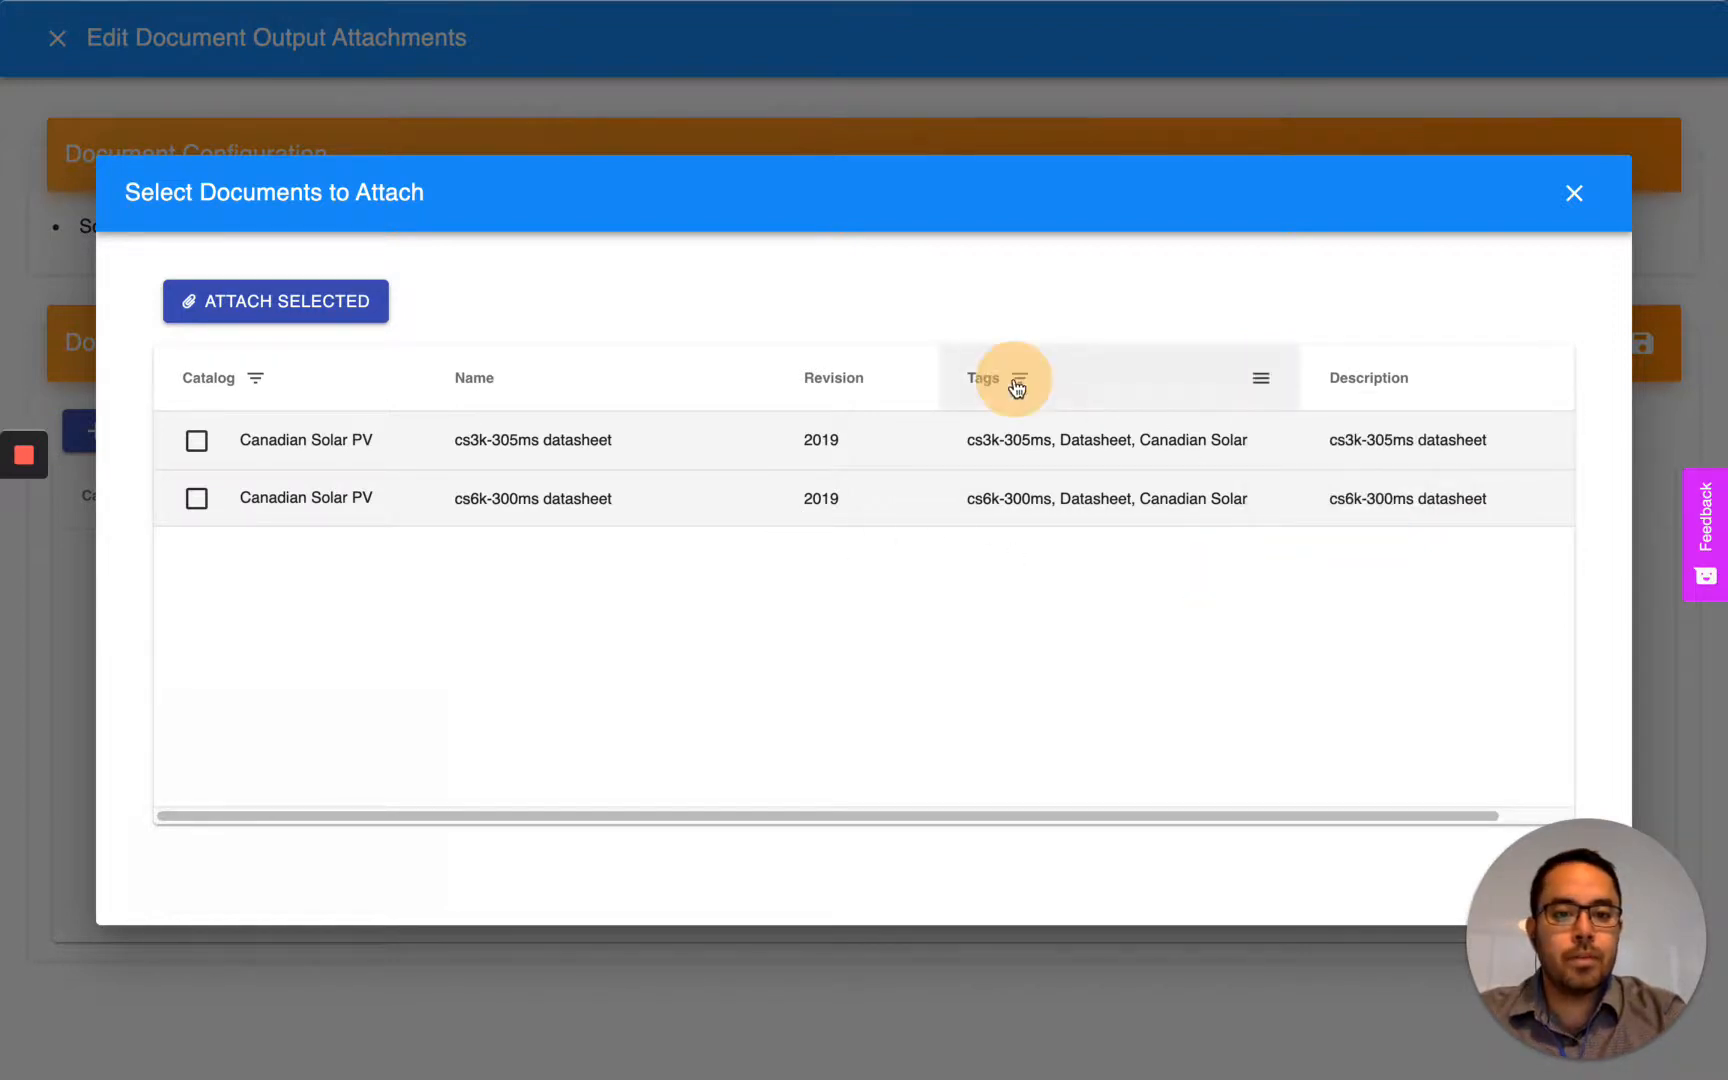
left_click(1261, 377)
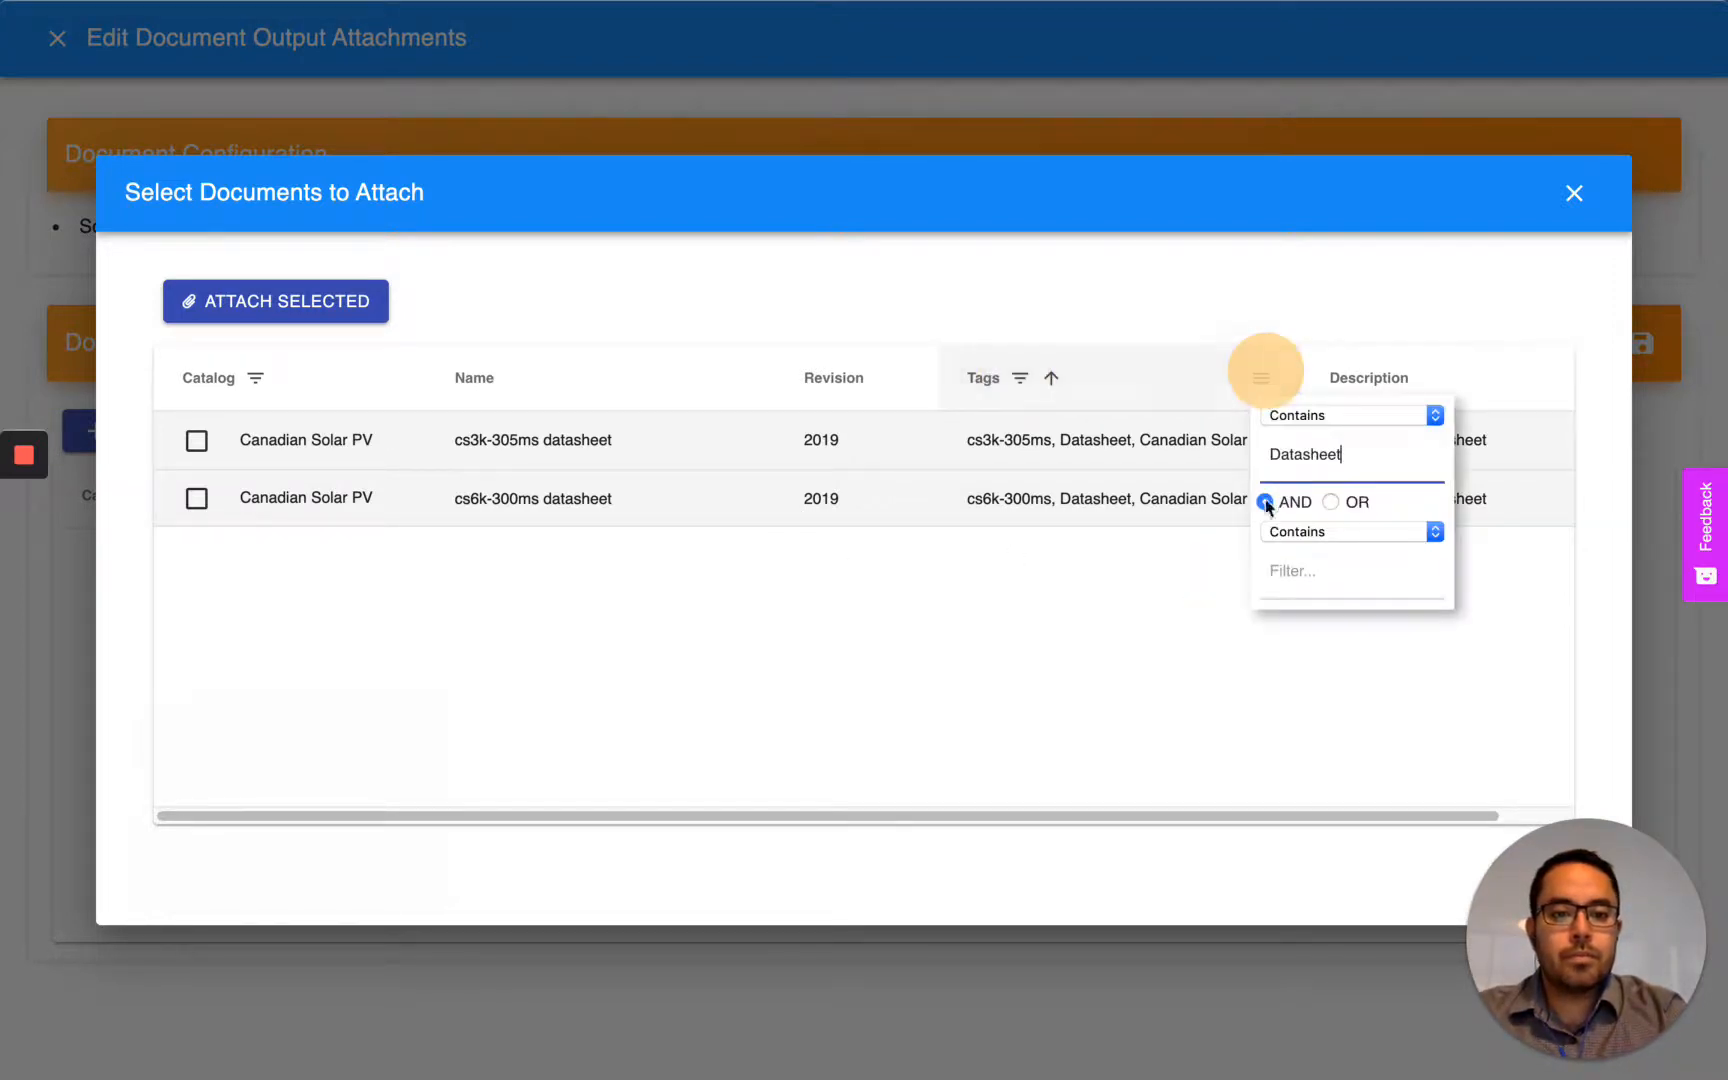
double_click(1352, 452)
key("BackSpace")
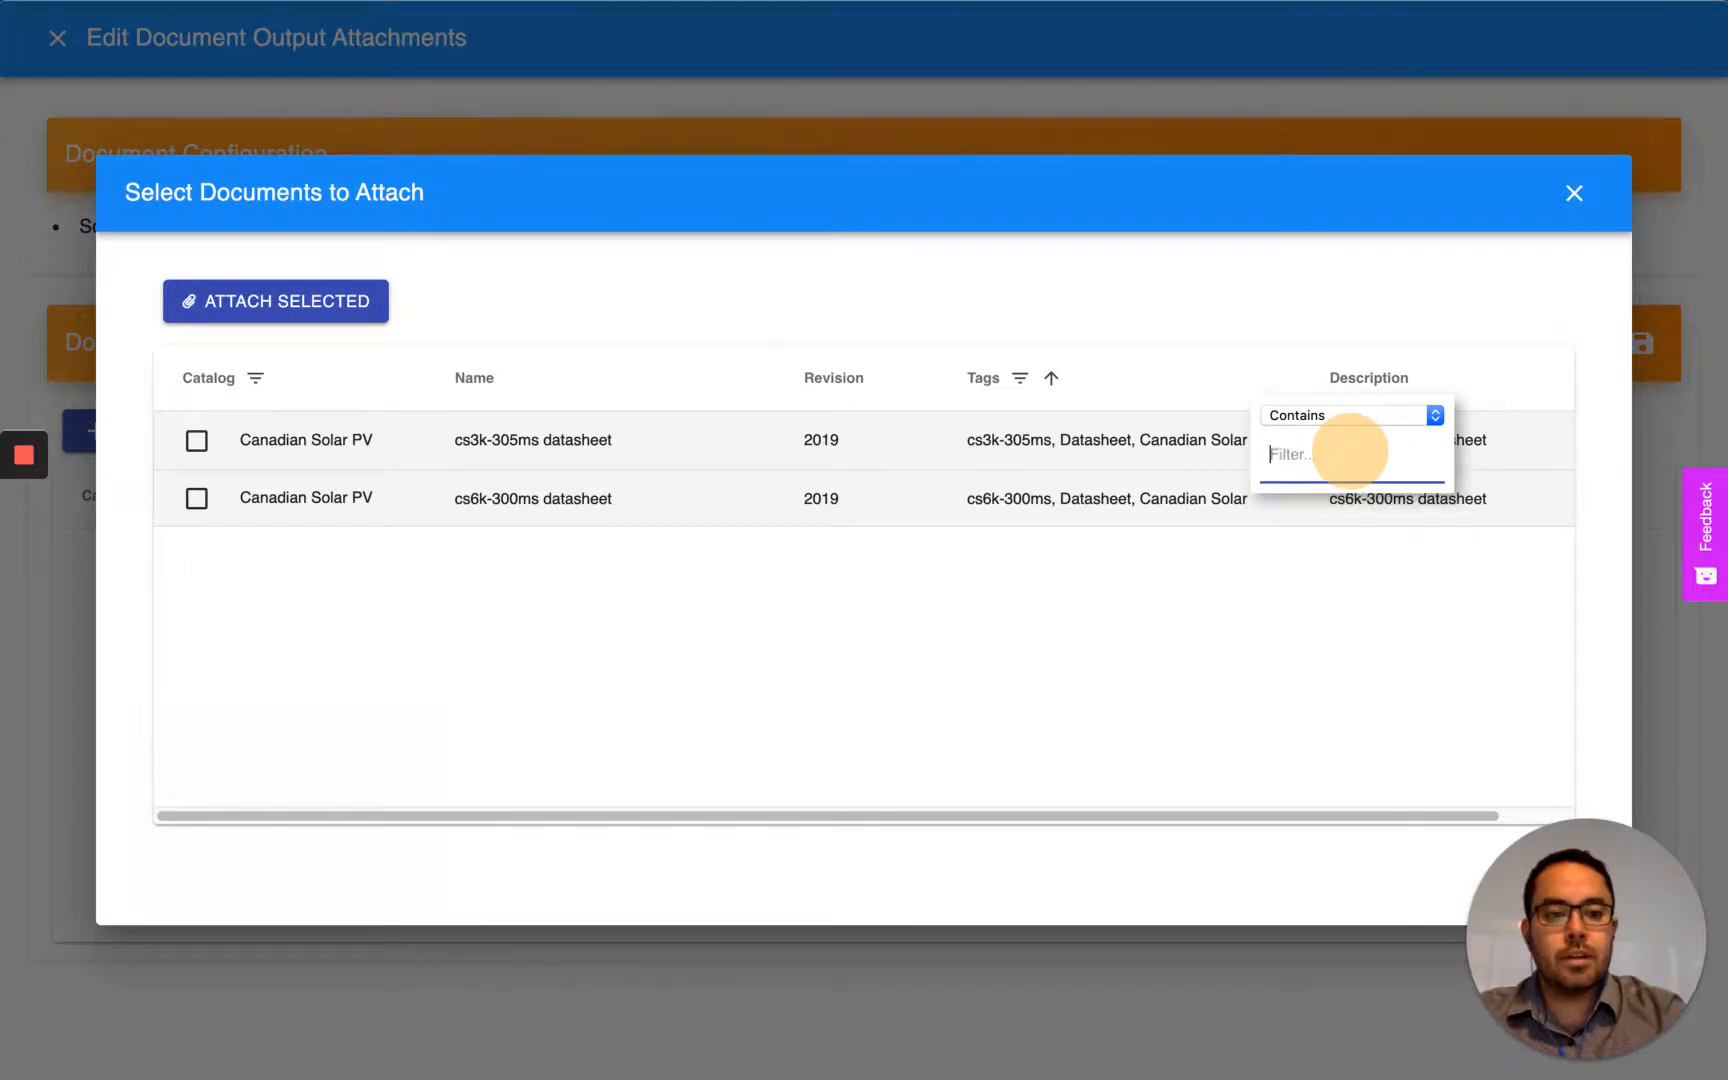
- Attach the Canadian Solar installation manual, warranty, cs3k-305ms datasheet and cs6k-300ms datasheet to the output, and save the document list
left_click(197, 441)
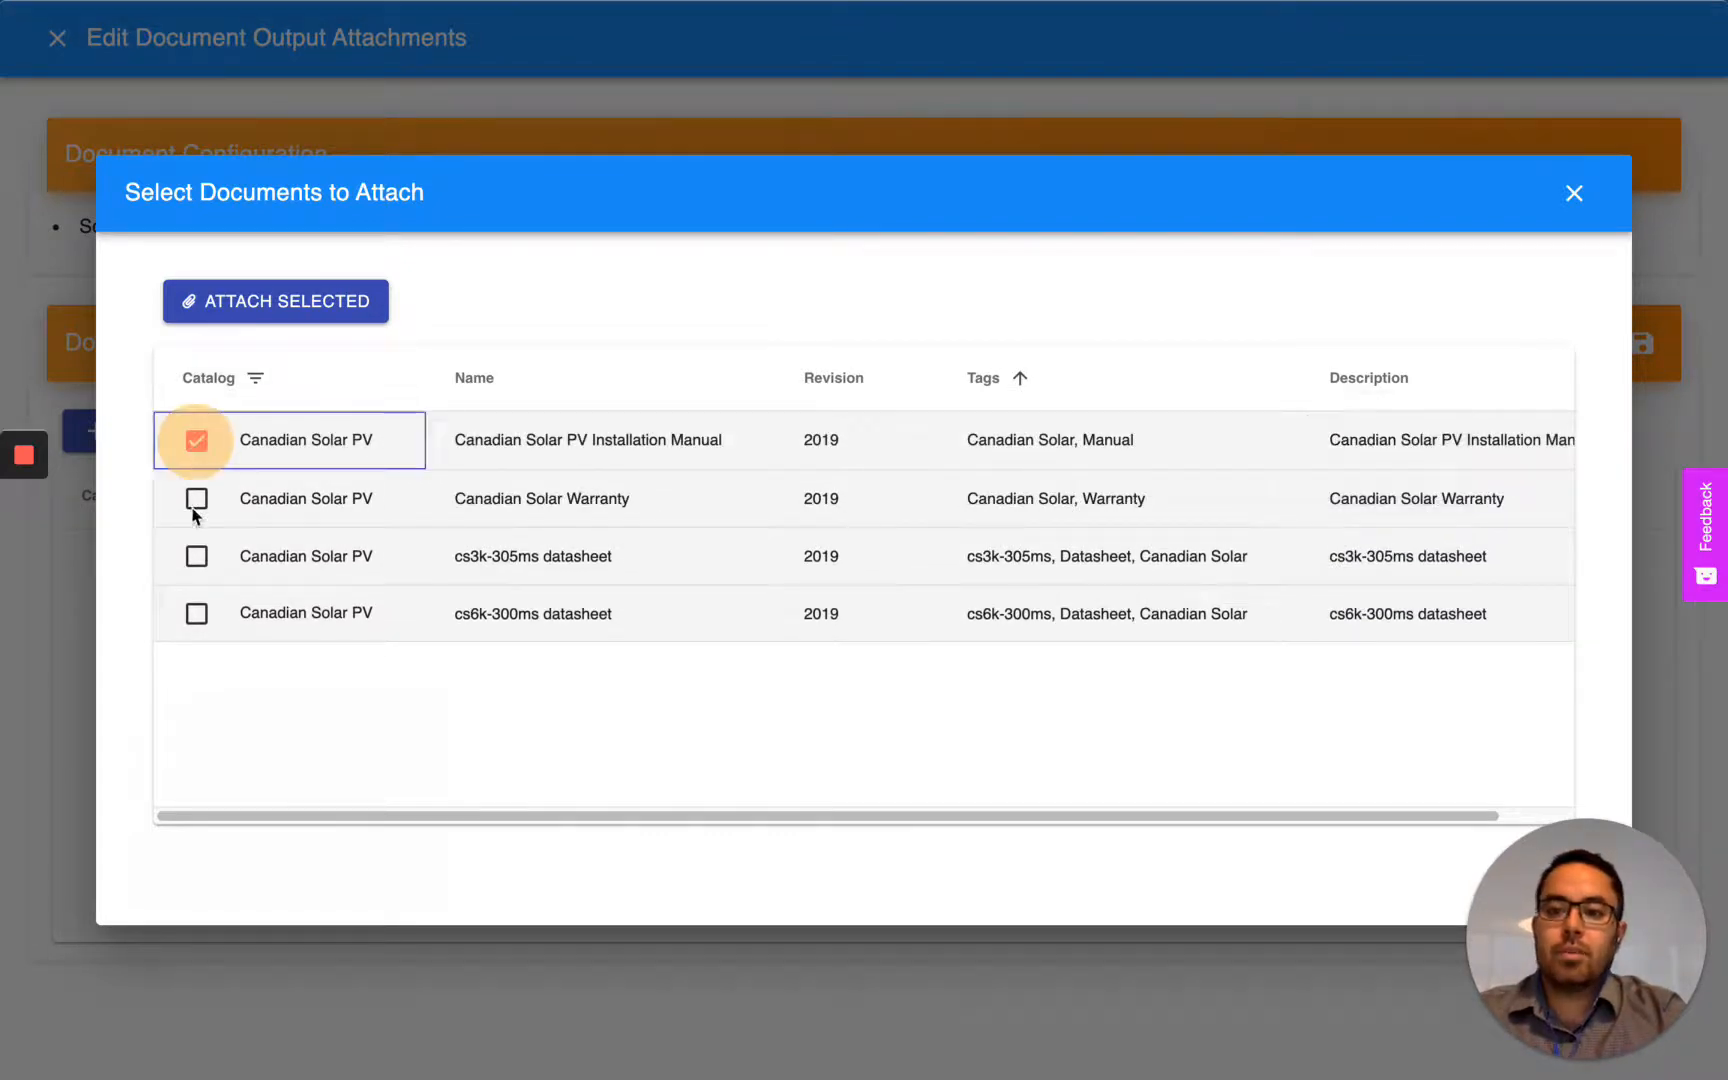
left_click(197, 498)
left_click(197, 556)
left_click(197, 613)
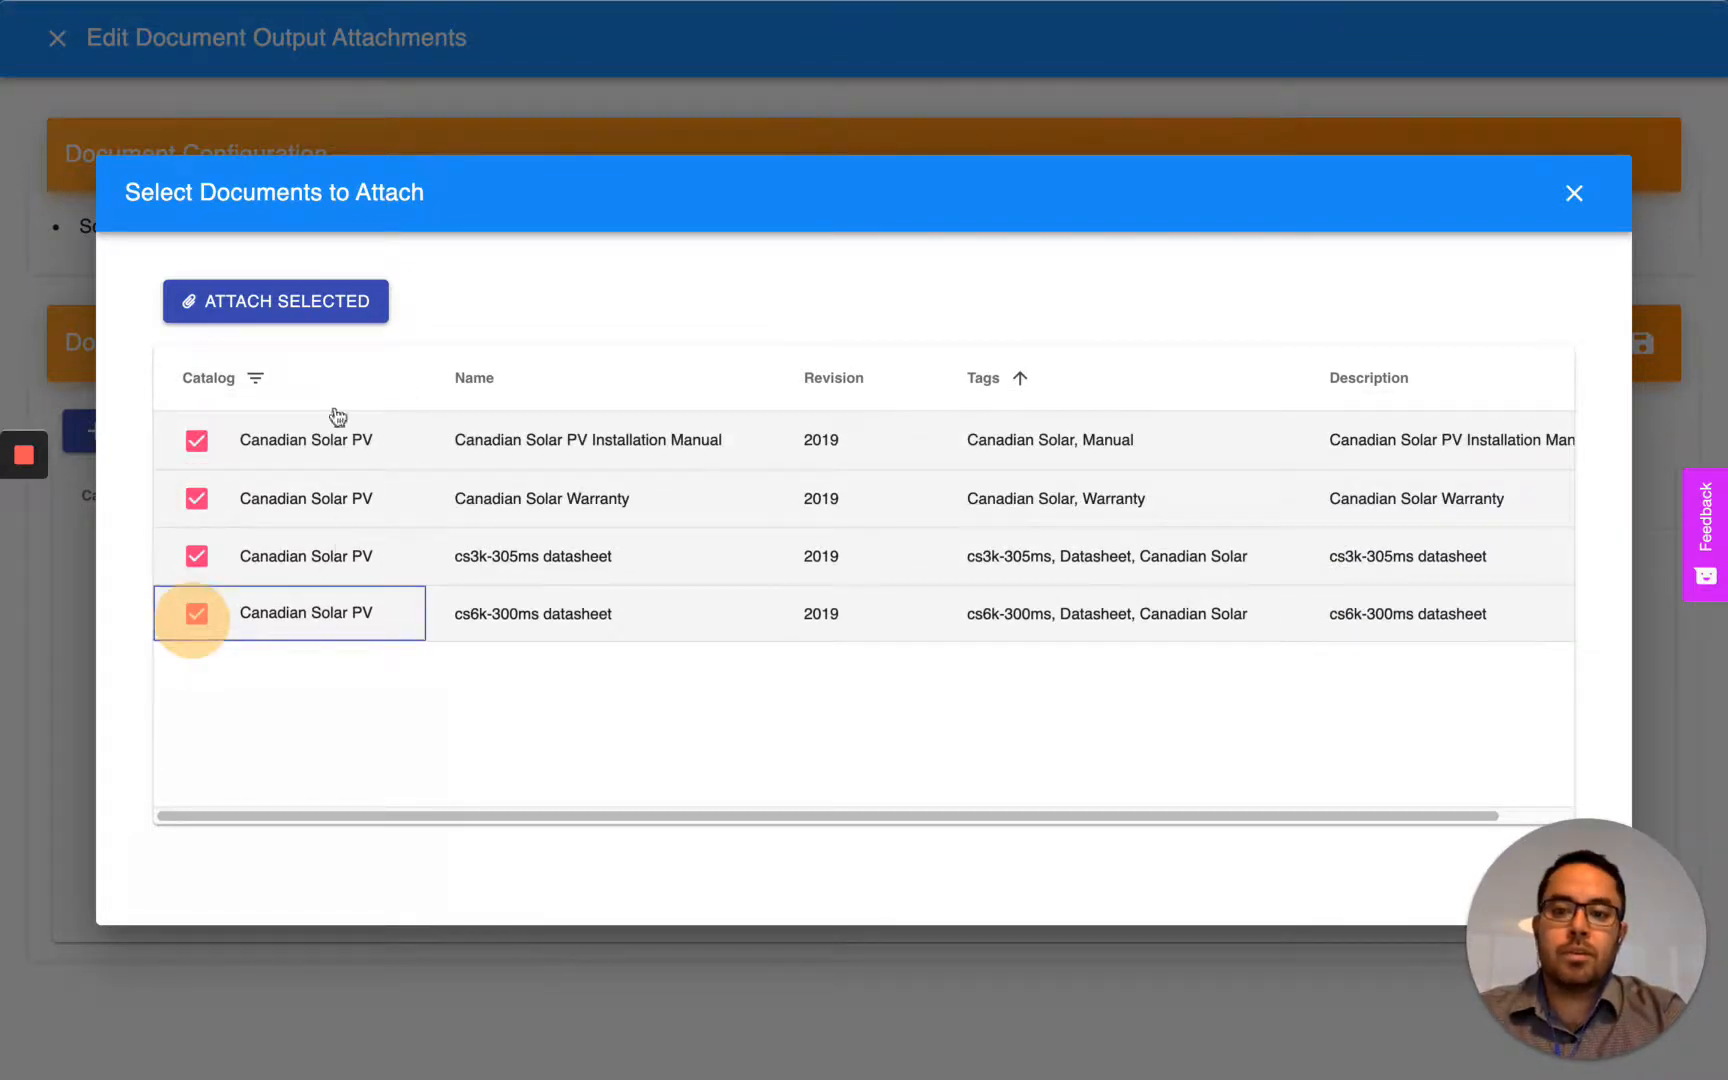
left_click(268, 300)
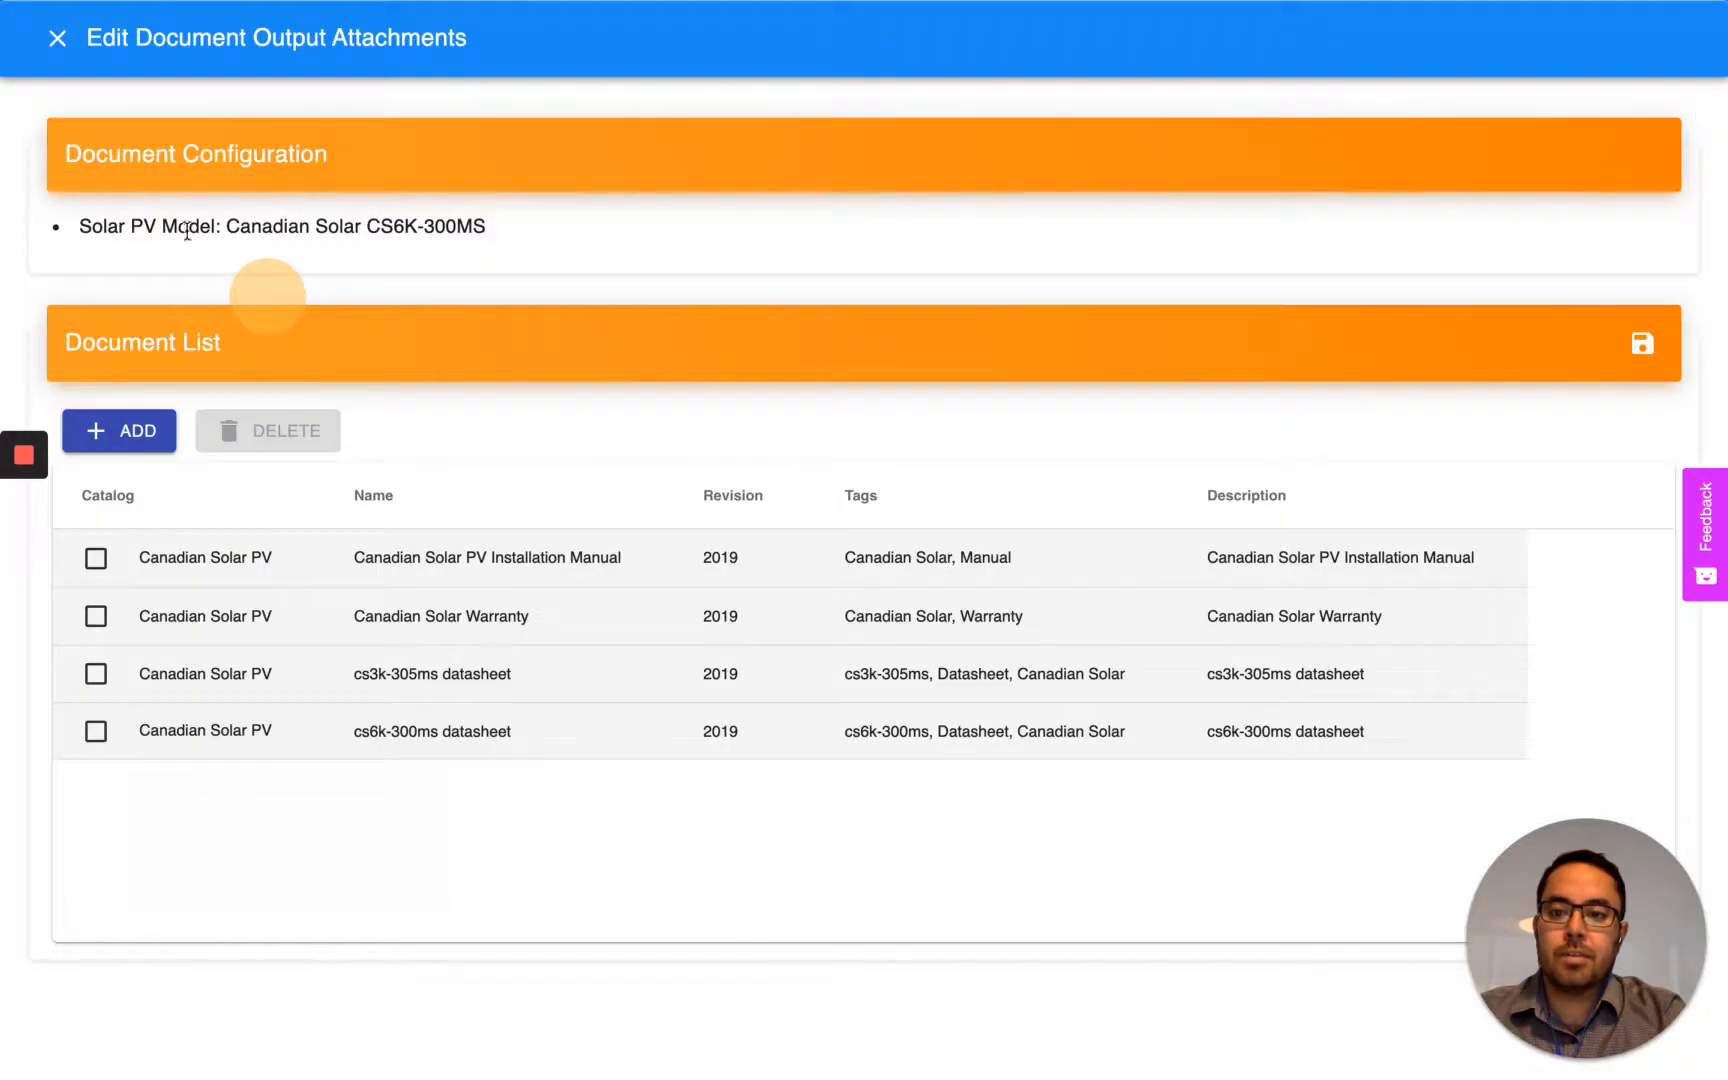
left_click(1642, 344)
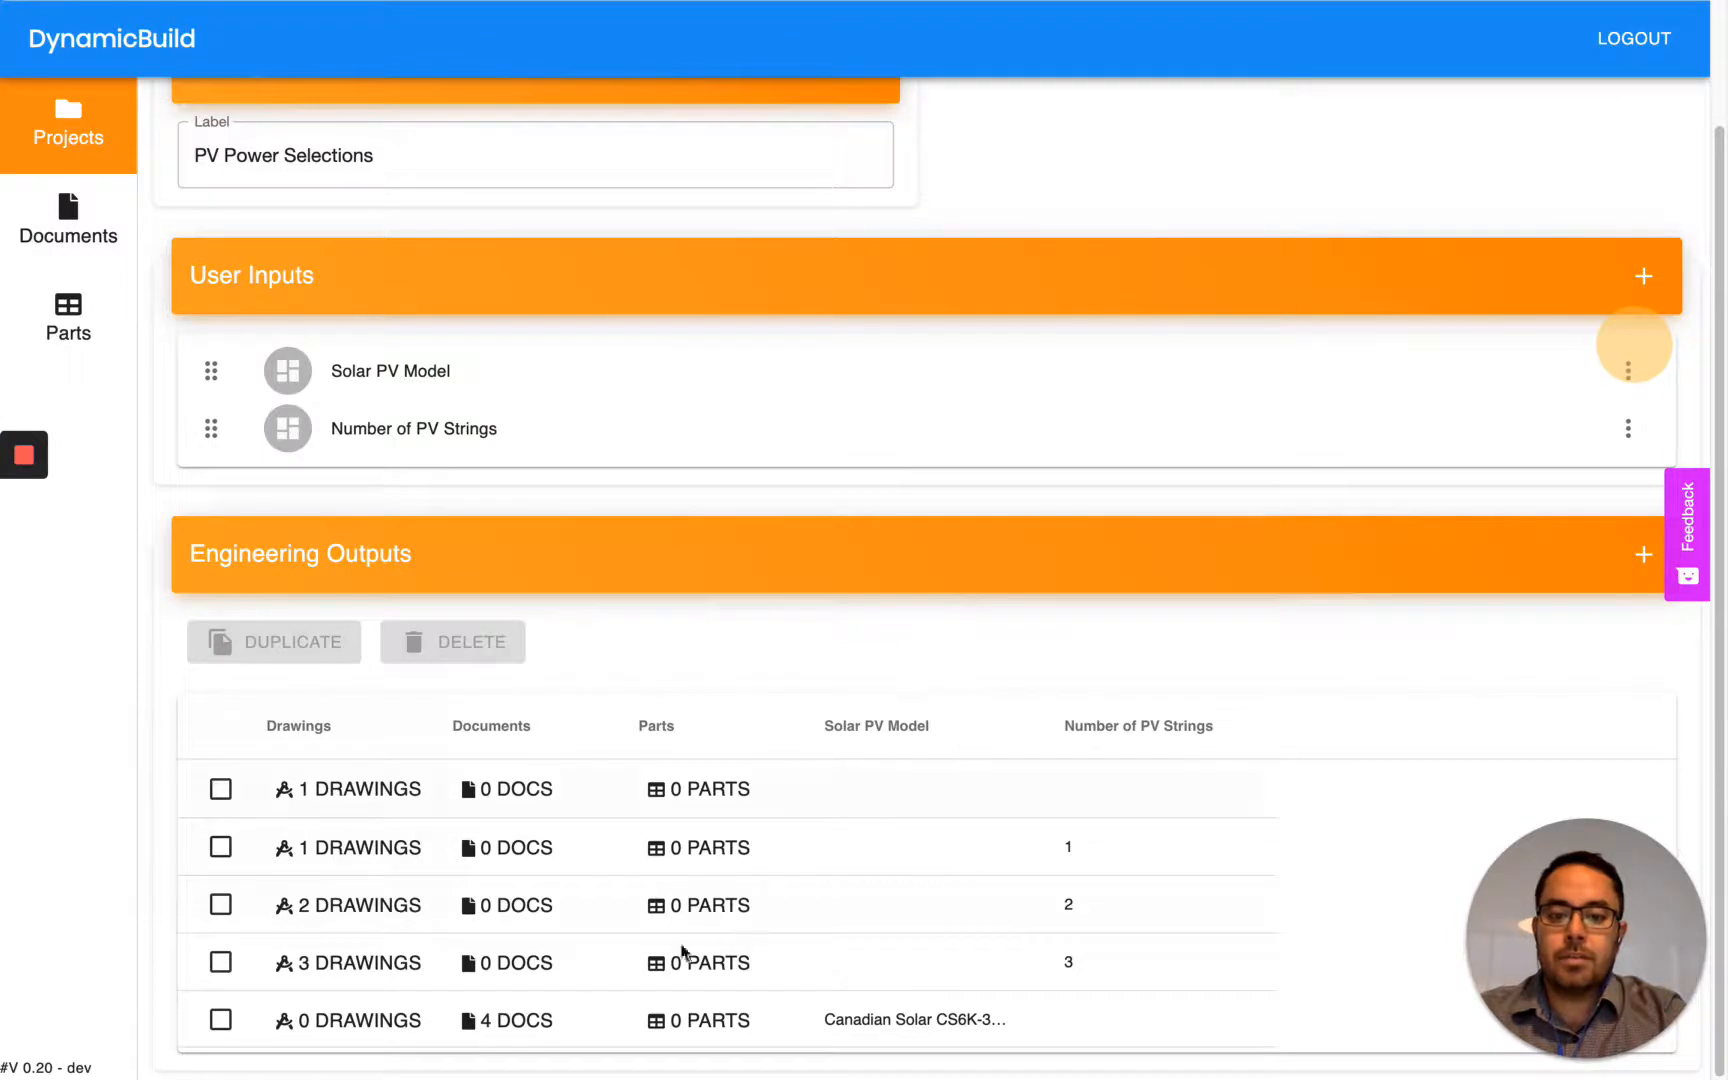
- Duplicate the CS6K-300MS engineering output and set the copy's Solar PV Model to Canadian Solar CS3K-305MS
left_click(220, 1019)
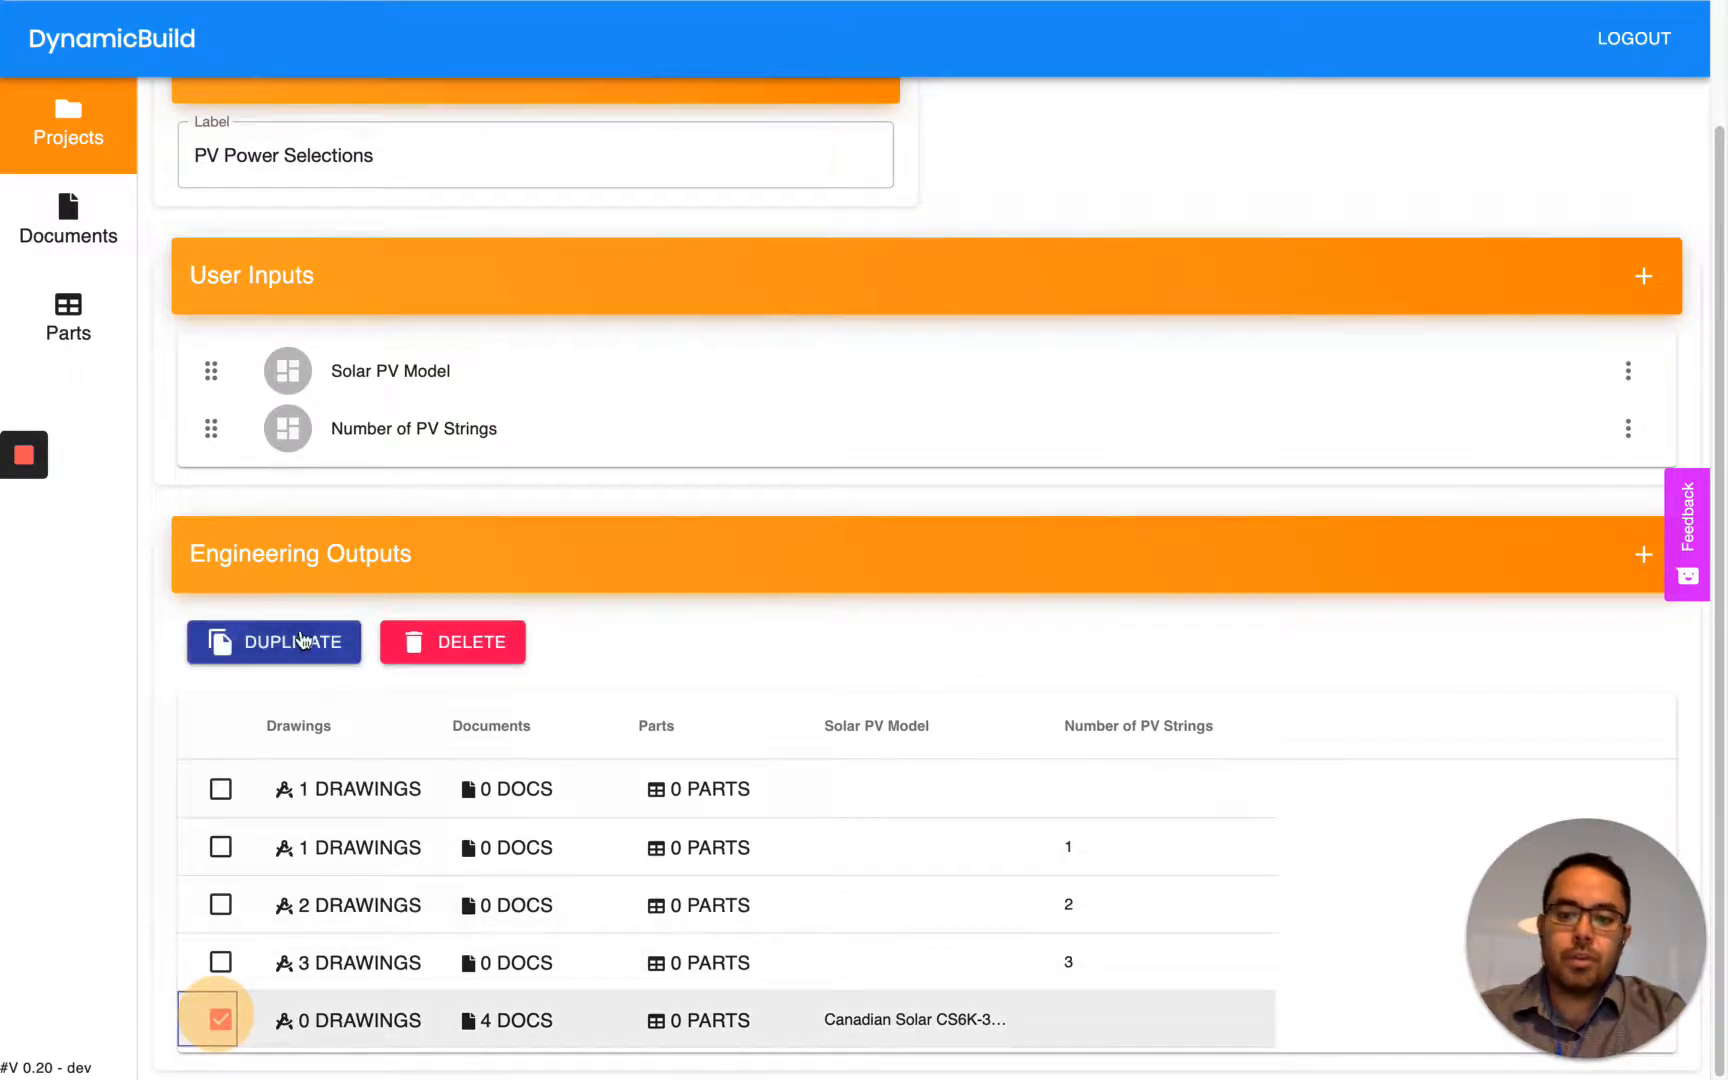
left_click(302, 643)
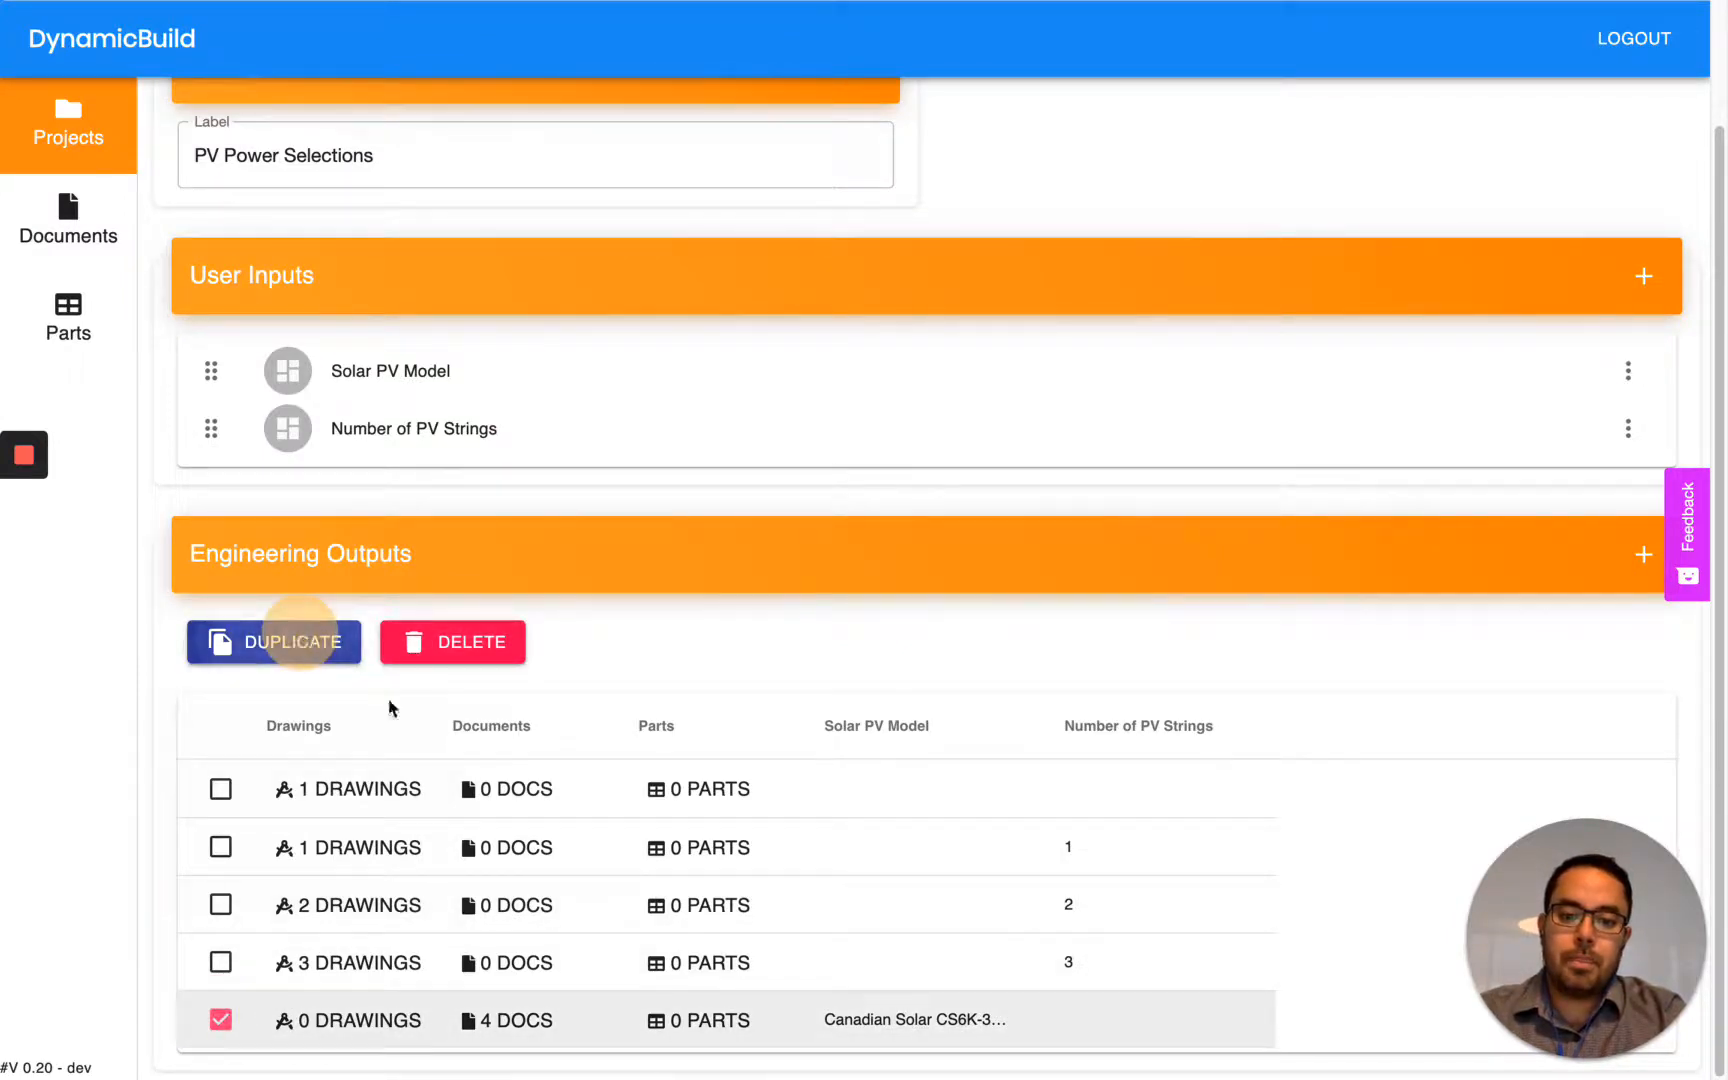
double_click(983, 1030)
left_click(1003, 1023)
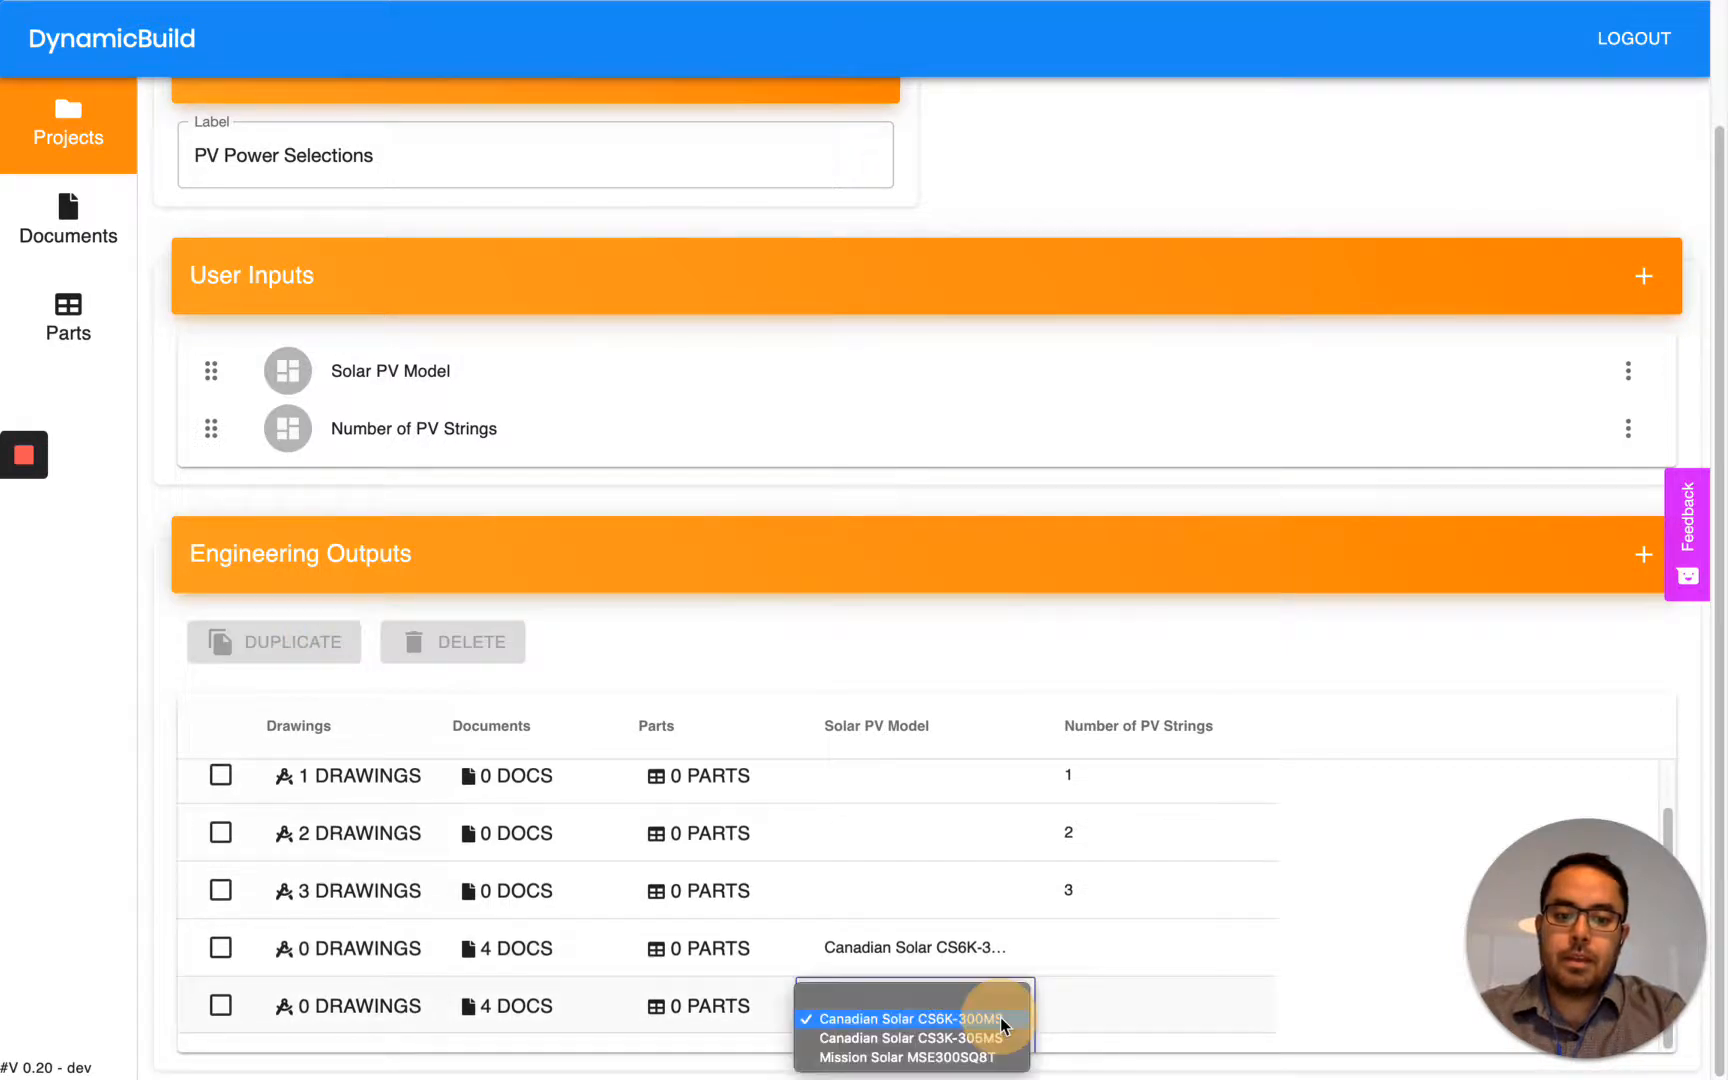
left_click(993, 1037)
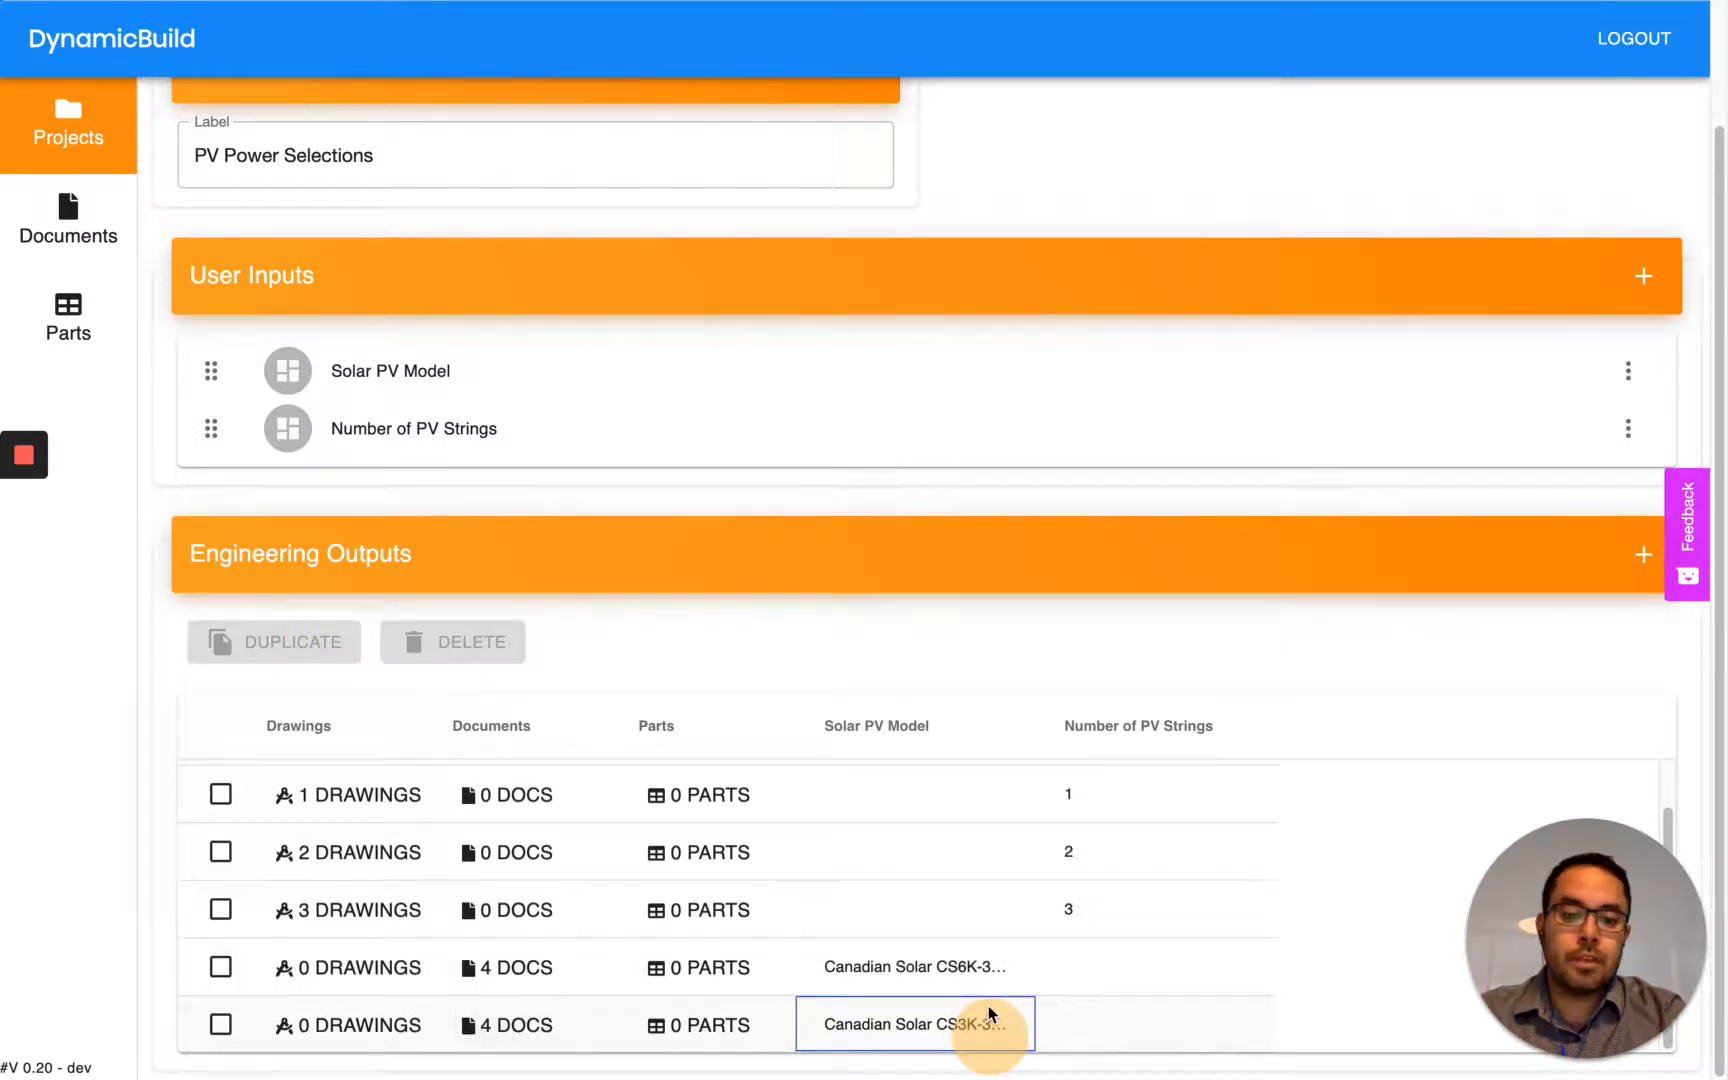
- Delete the cs6k-300ms datasheet from the CS3K-305MS output's attached documents and save the list
double_click(507, 1026)
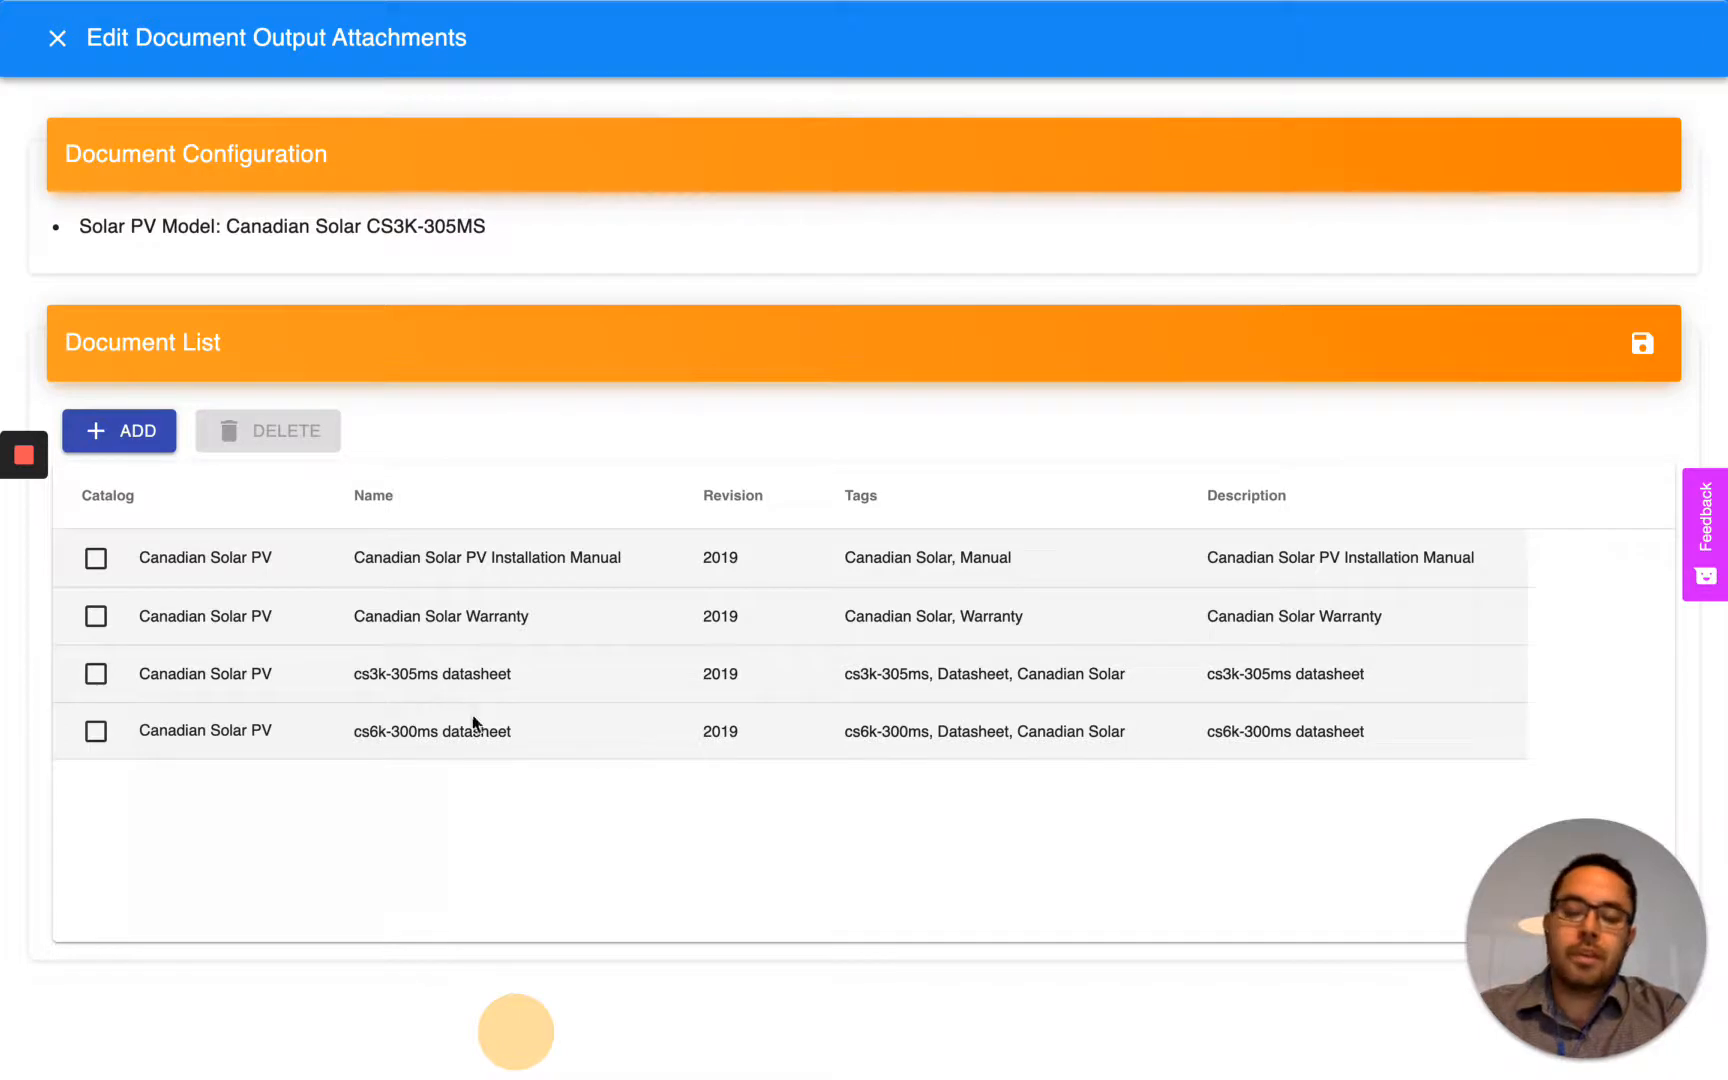
left_click(96, 732)
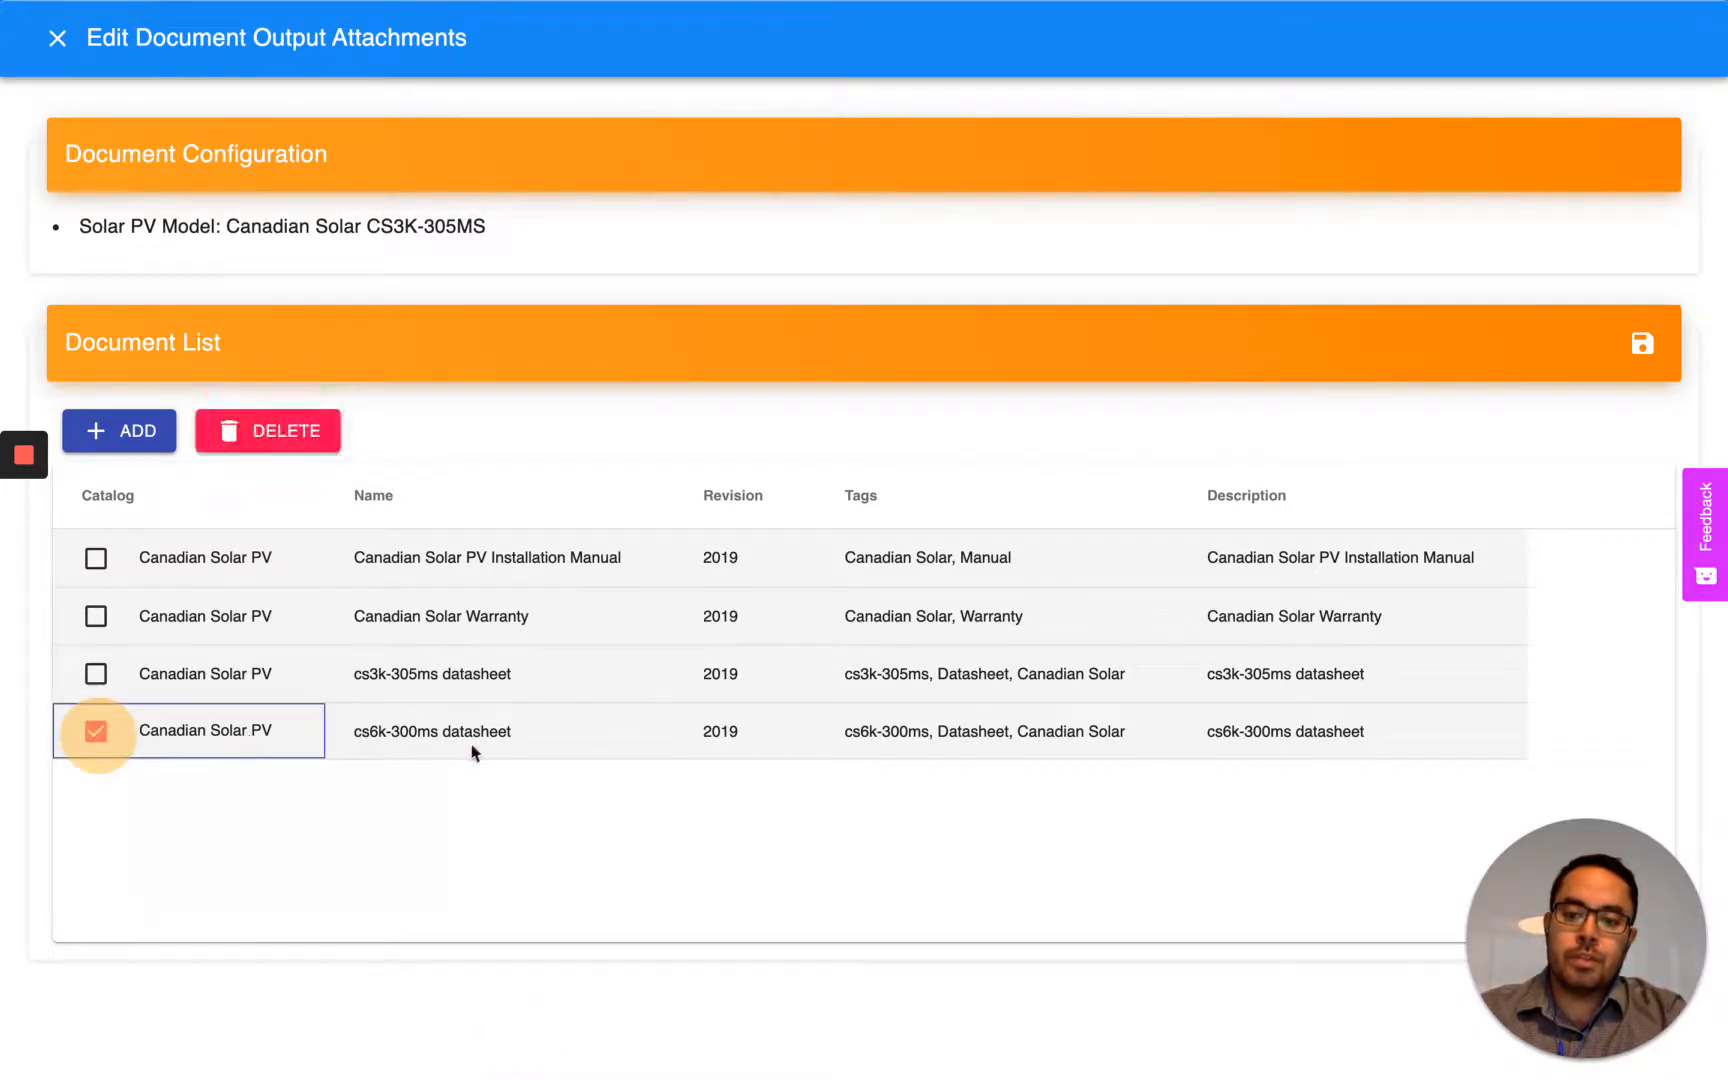
left_click(284, 440)
left_click(988, 617)
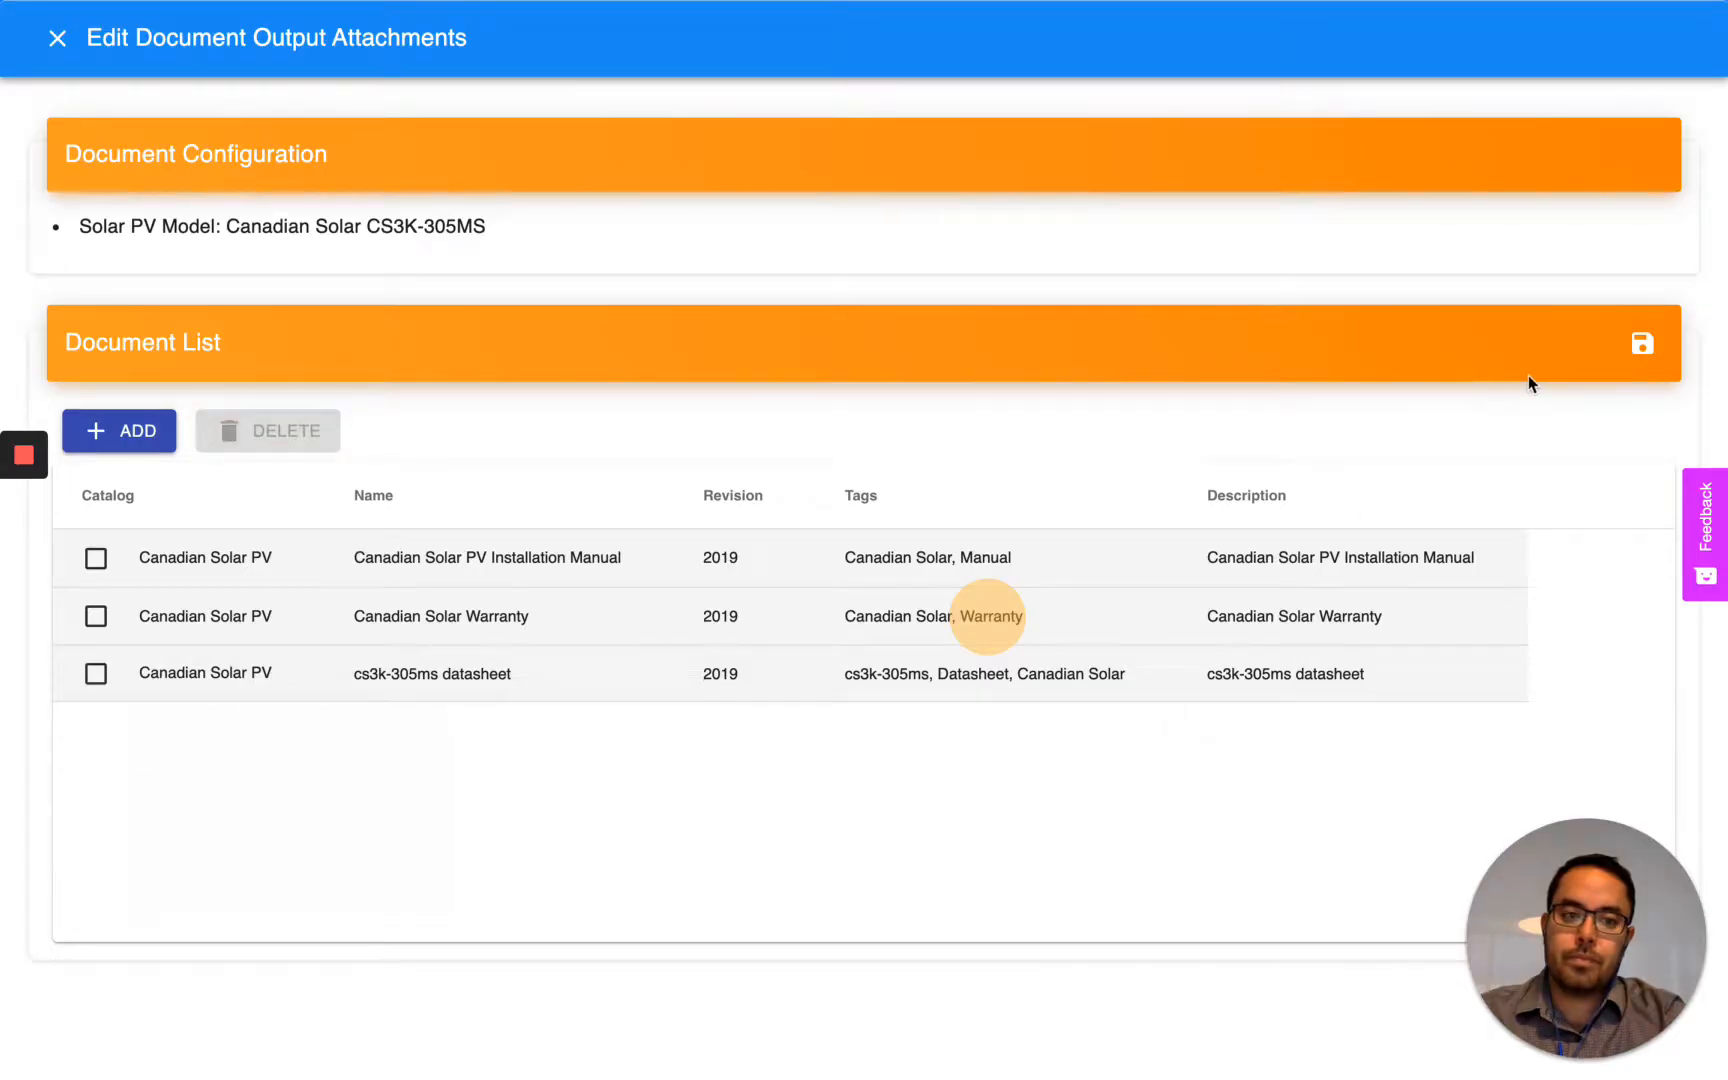
left_click(1641, 343)
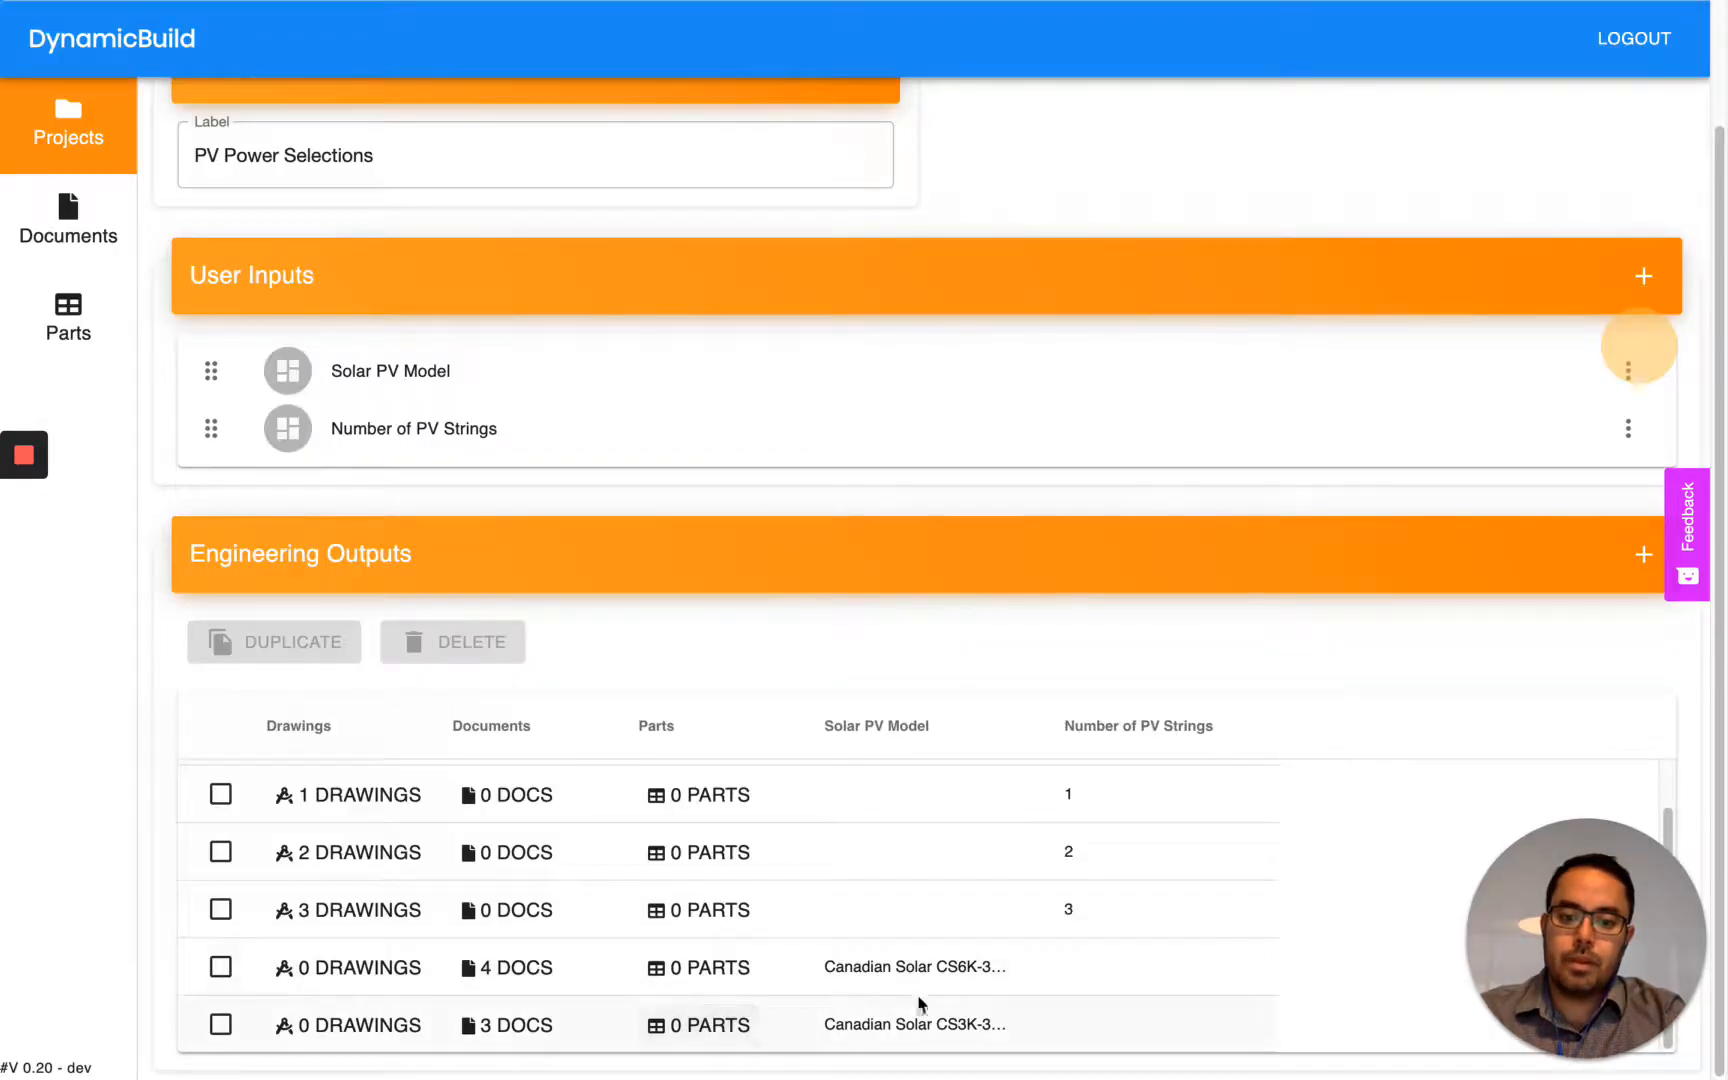
- Delete the cs3k-305ms datasheet from the CS6K-300MS output's attached documents and save the list
double_click(977, 972)
left_click(522, 971)
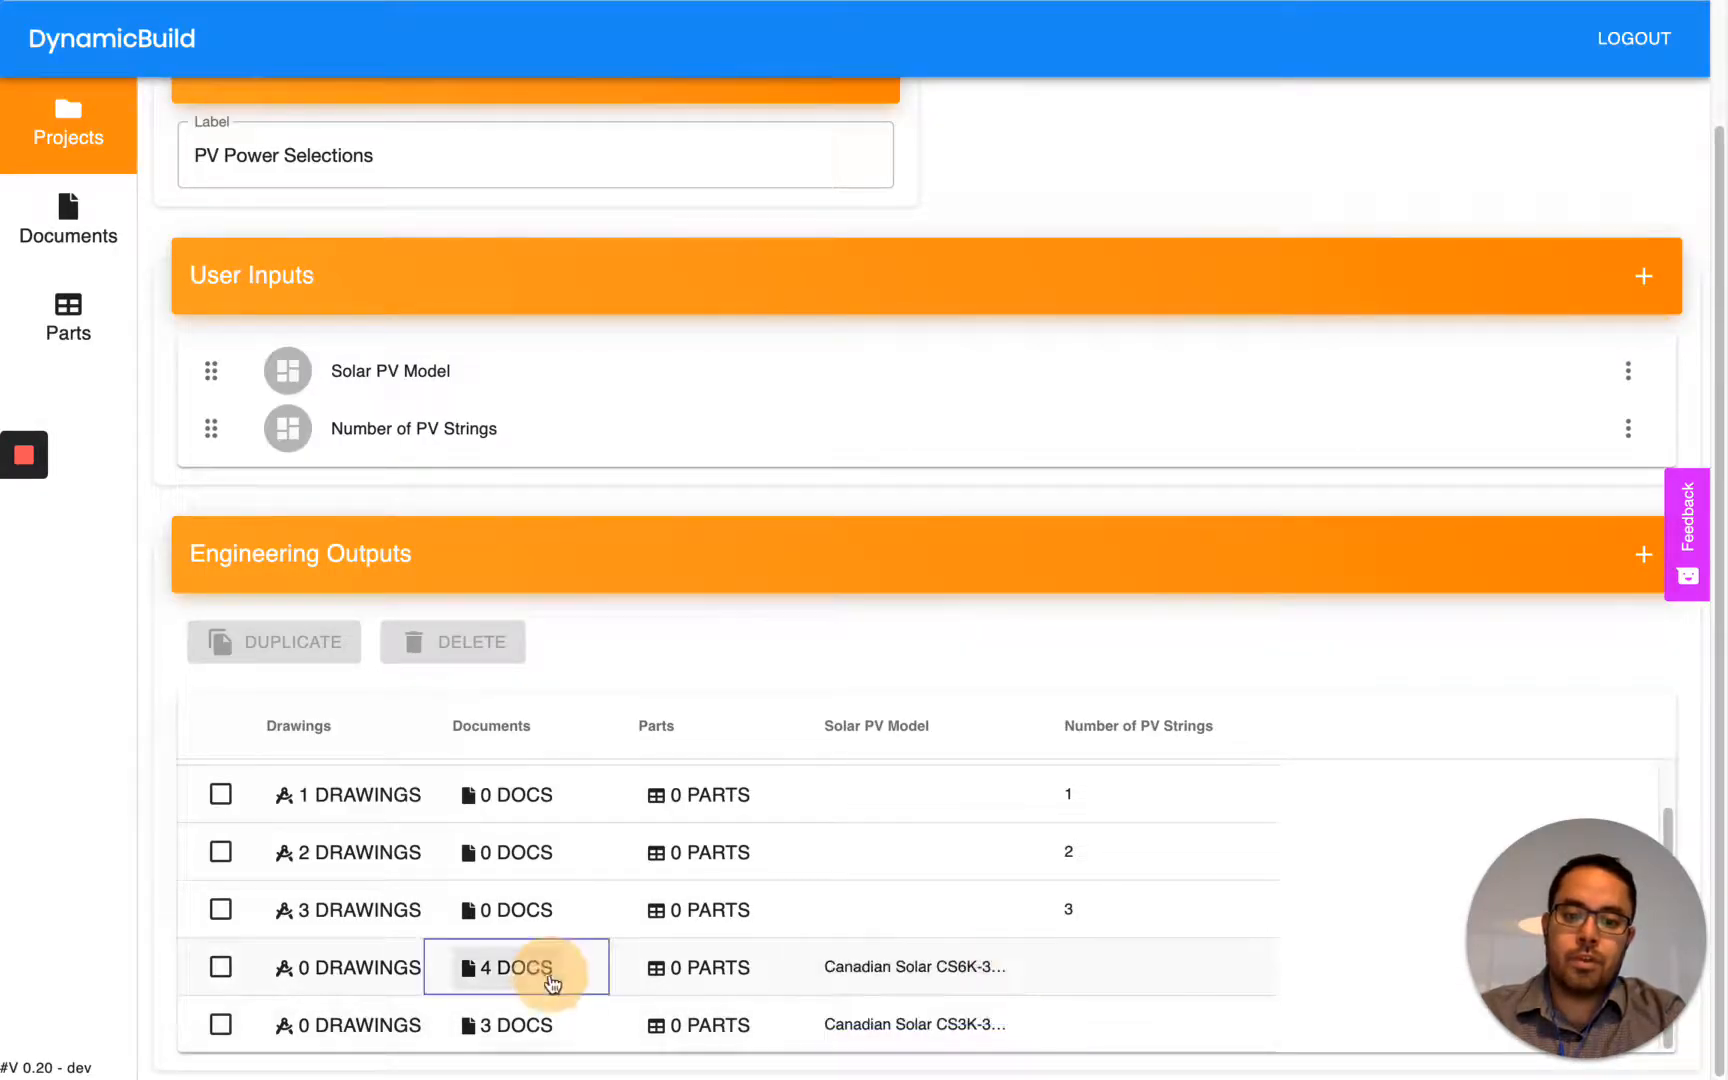
double_click(522, 971)
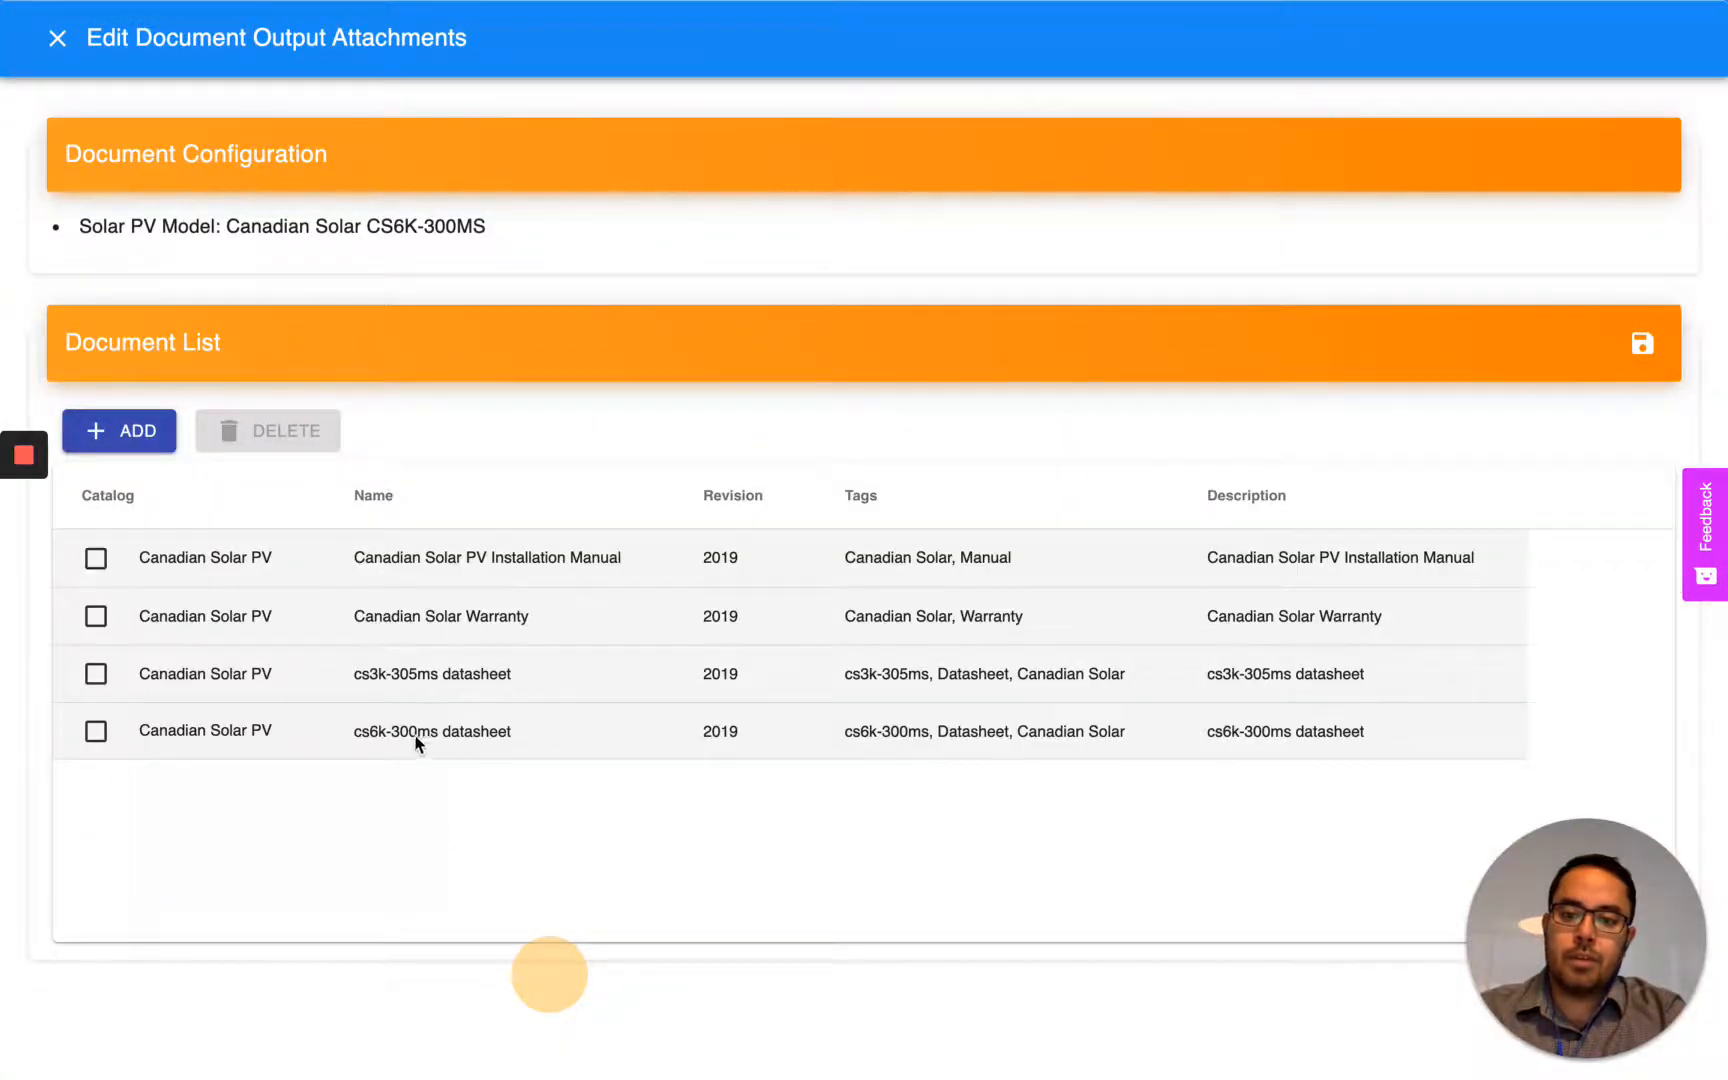
left_click(96, 674)
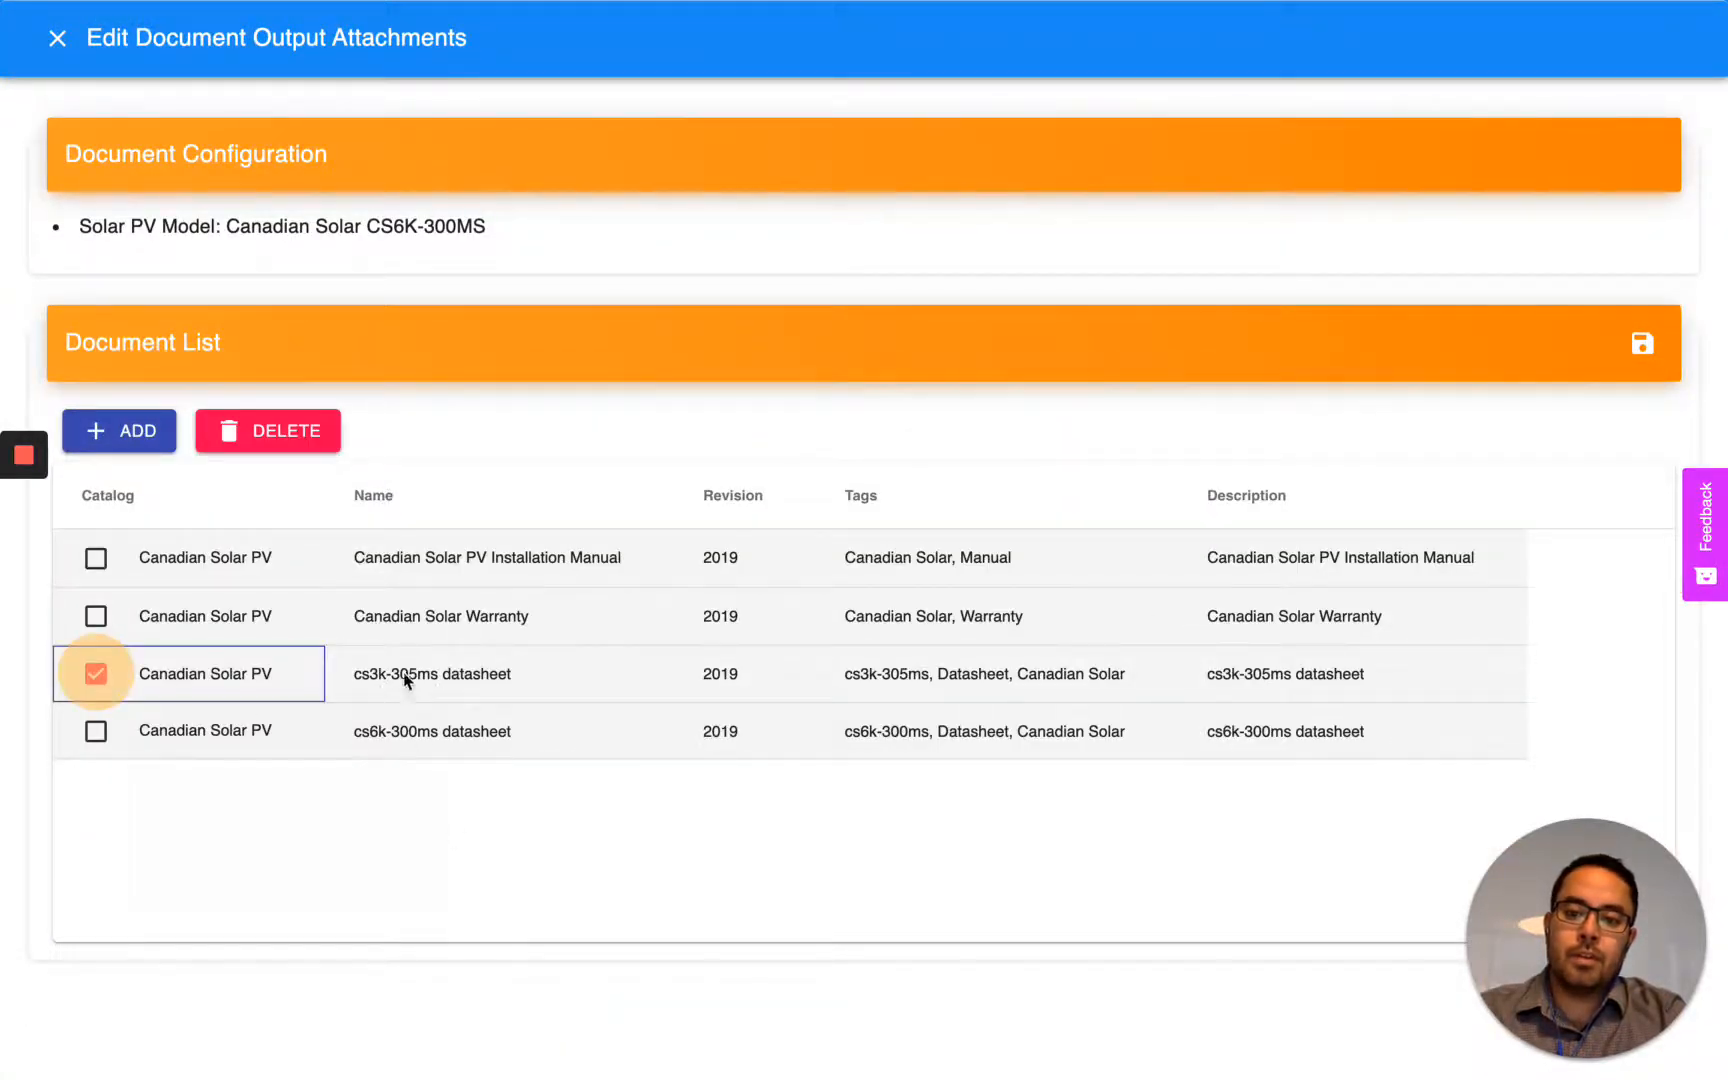
left_click(290, 431)
left_click(1003, 612)
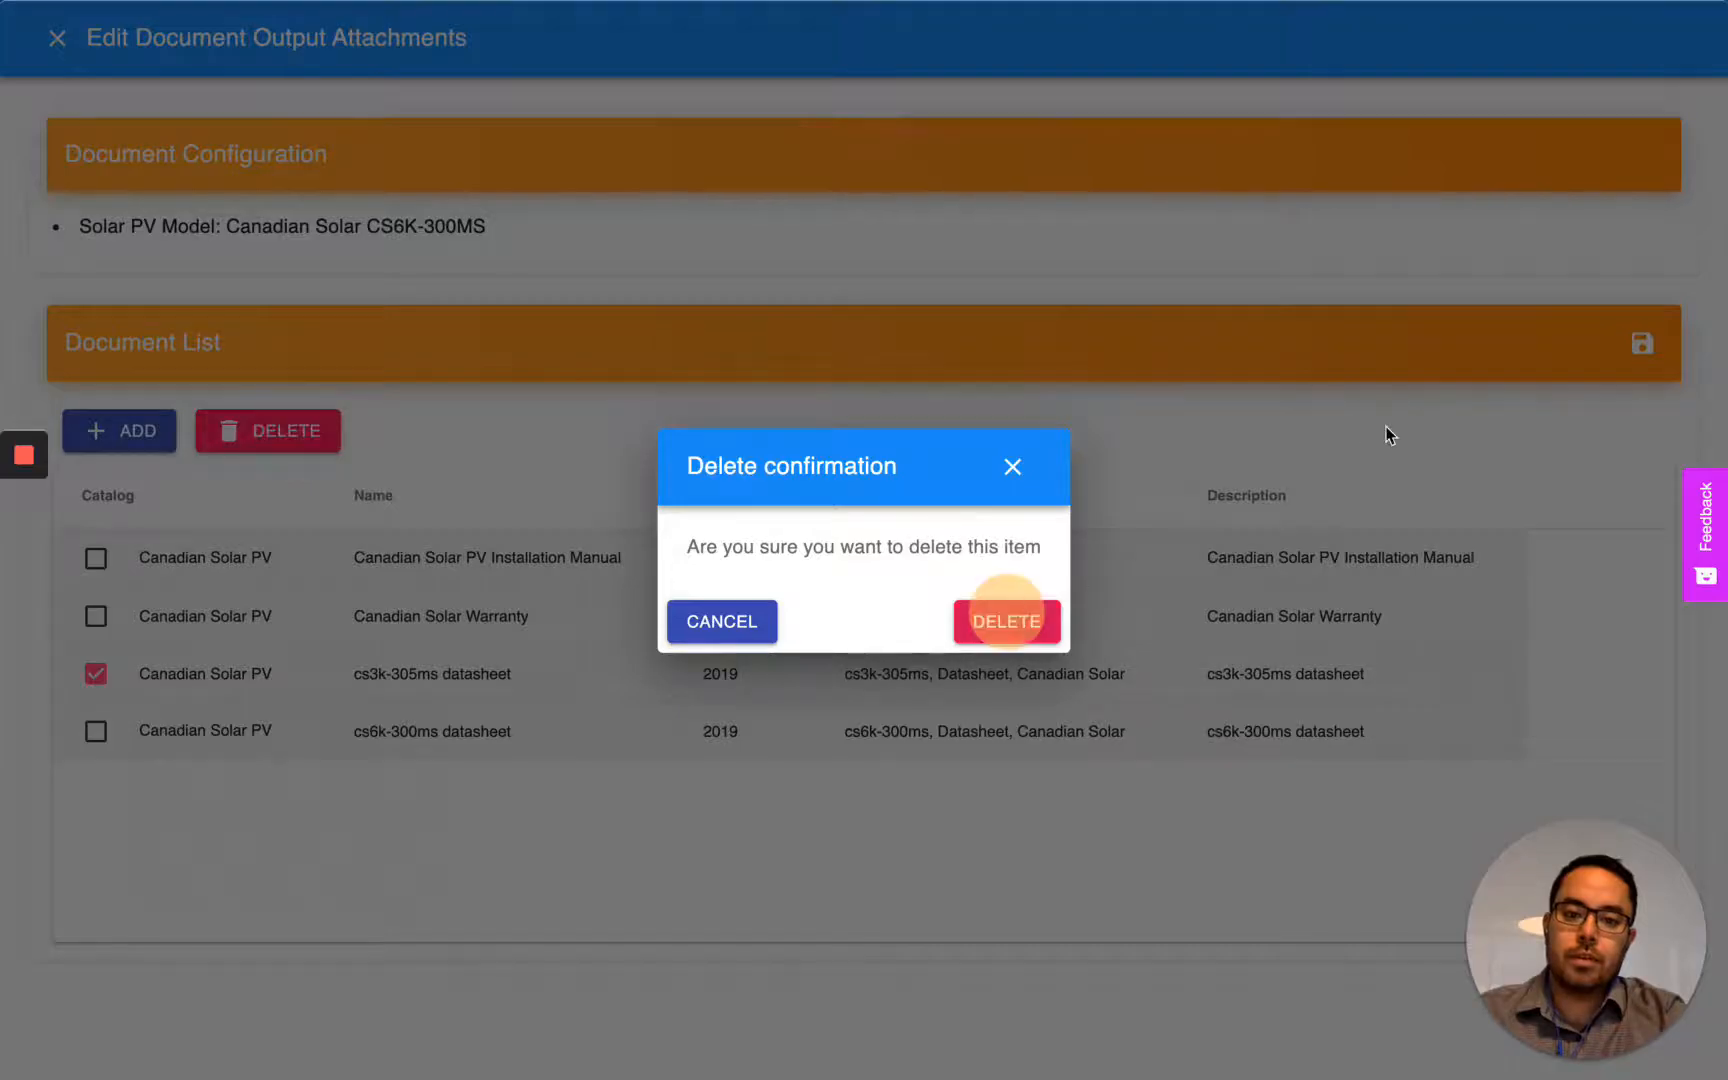
left_click(1642, 343)
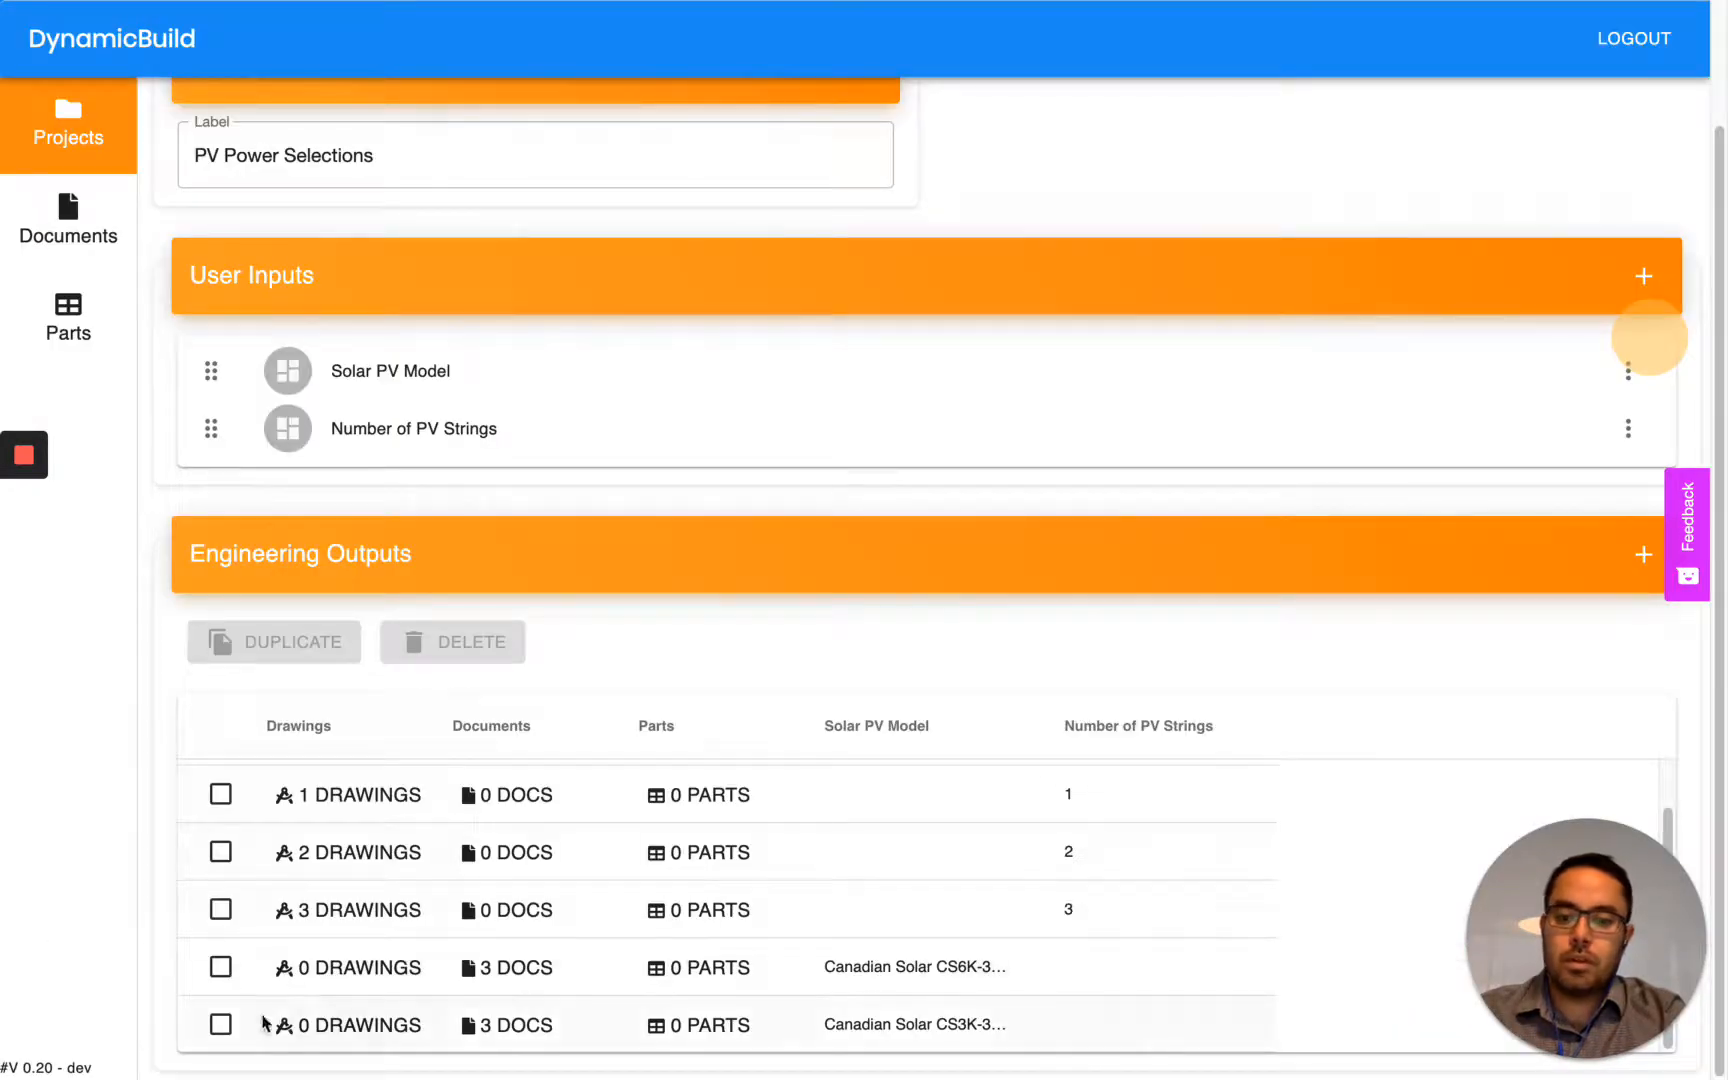
- Add a new engineering output and set its Solar PV Model to Mission Solar MSE300SQ8T
left_click(1640, 557)
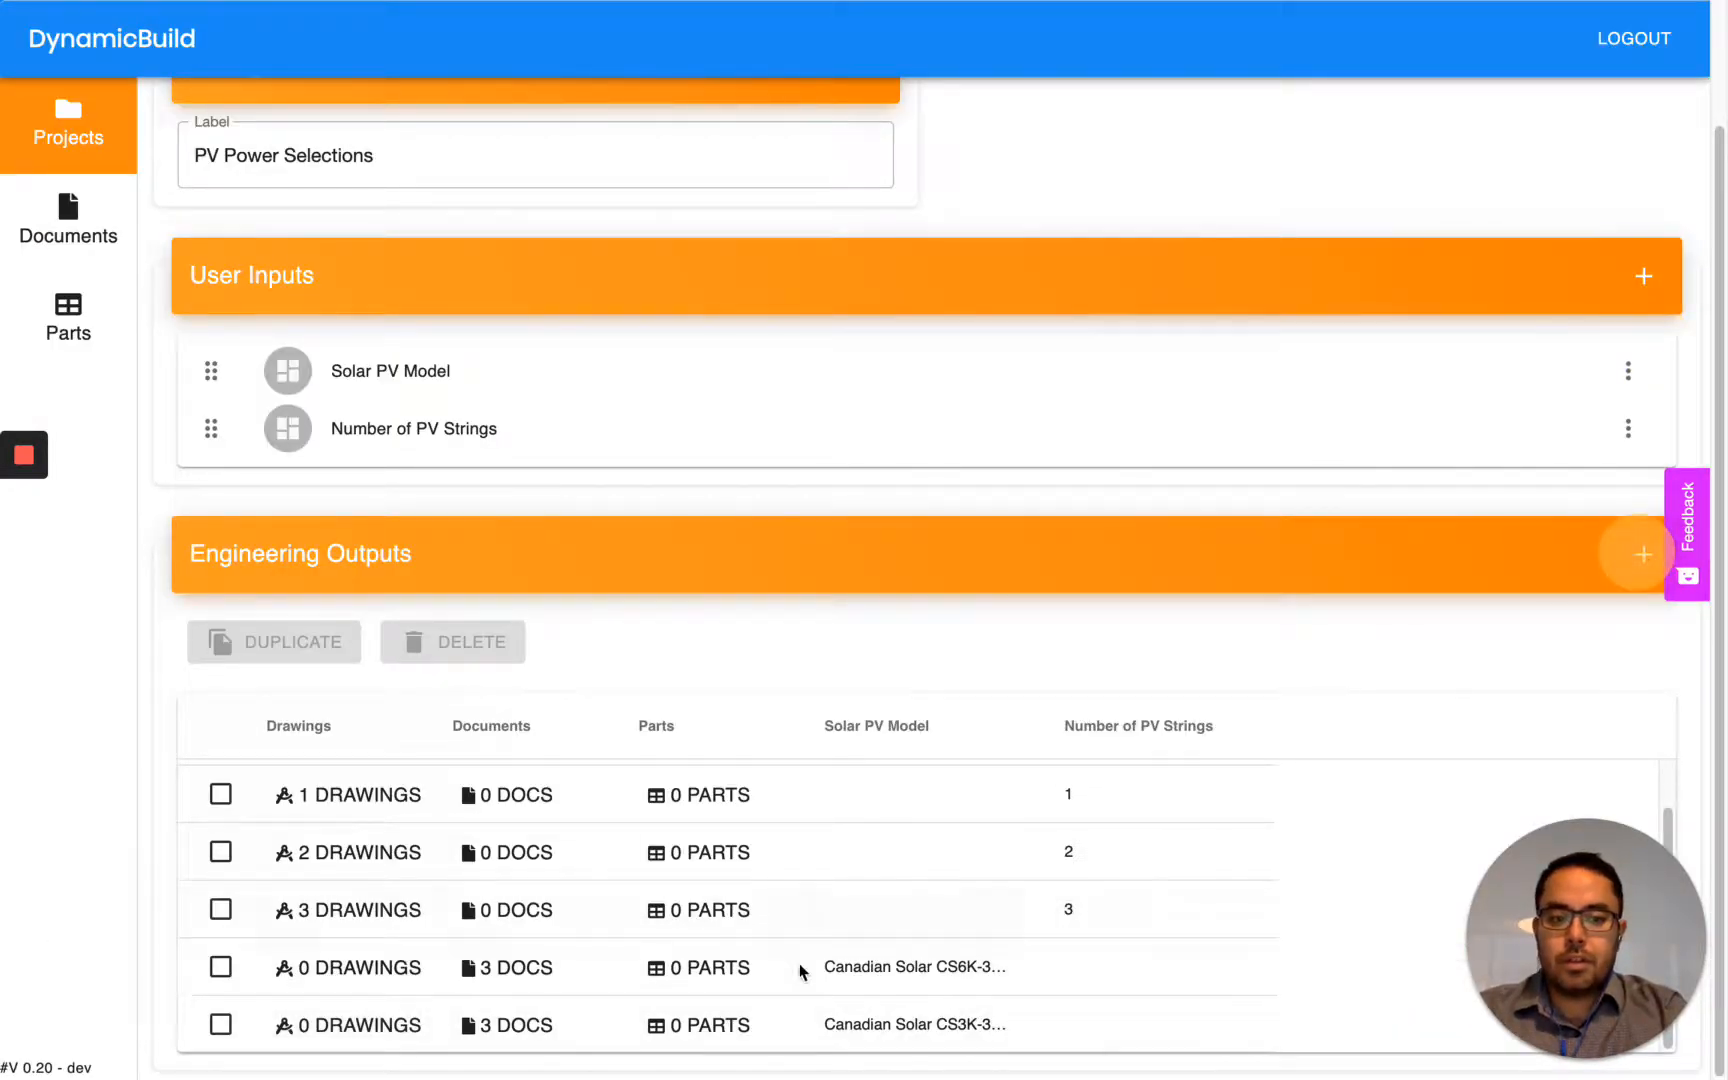
scroll(815, 945, "down", 1)
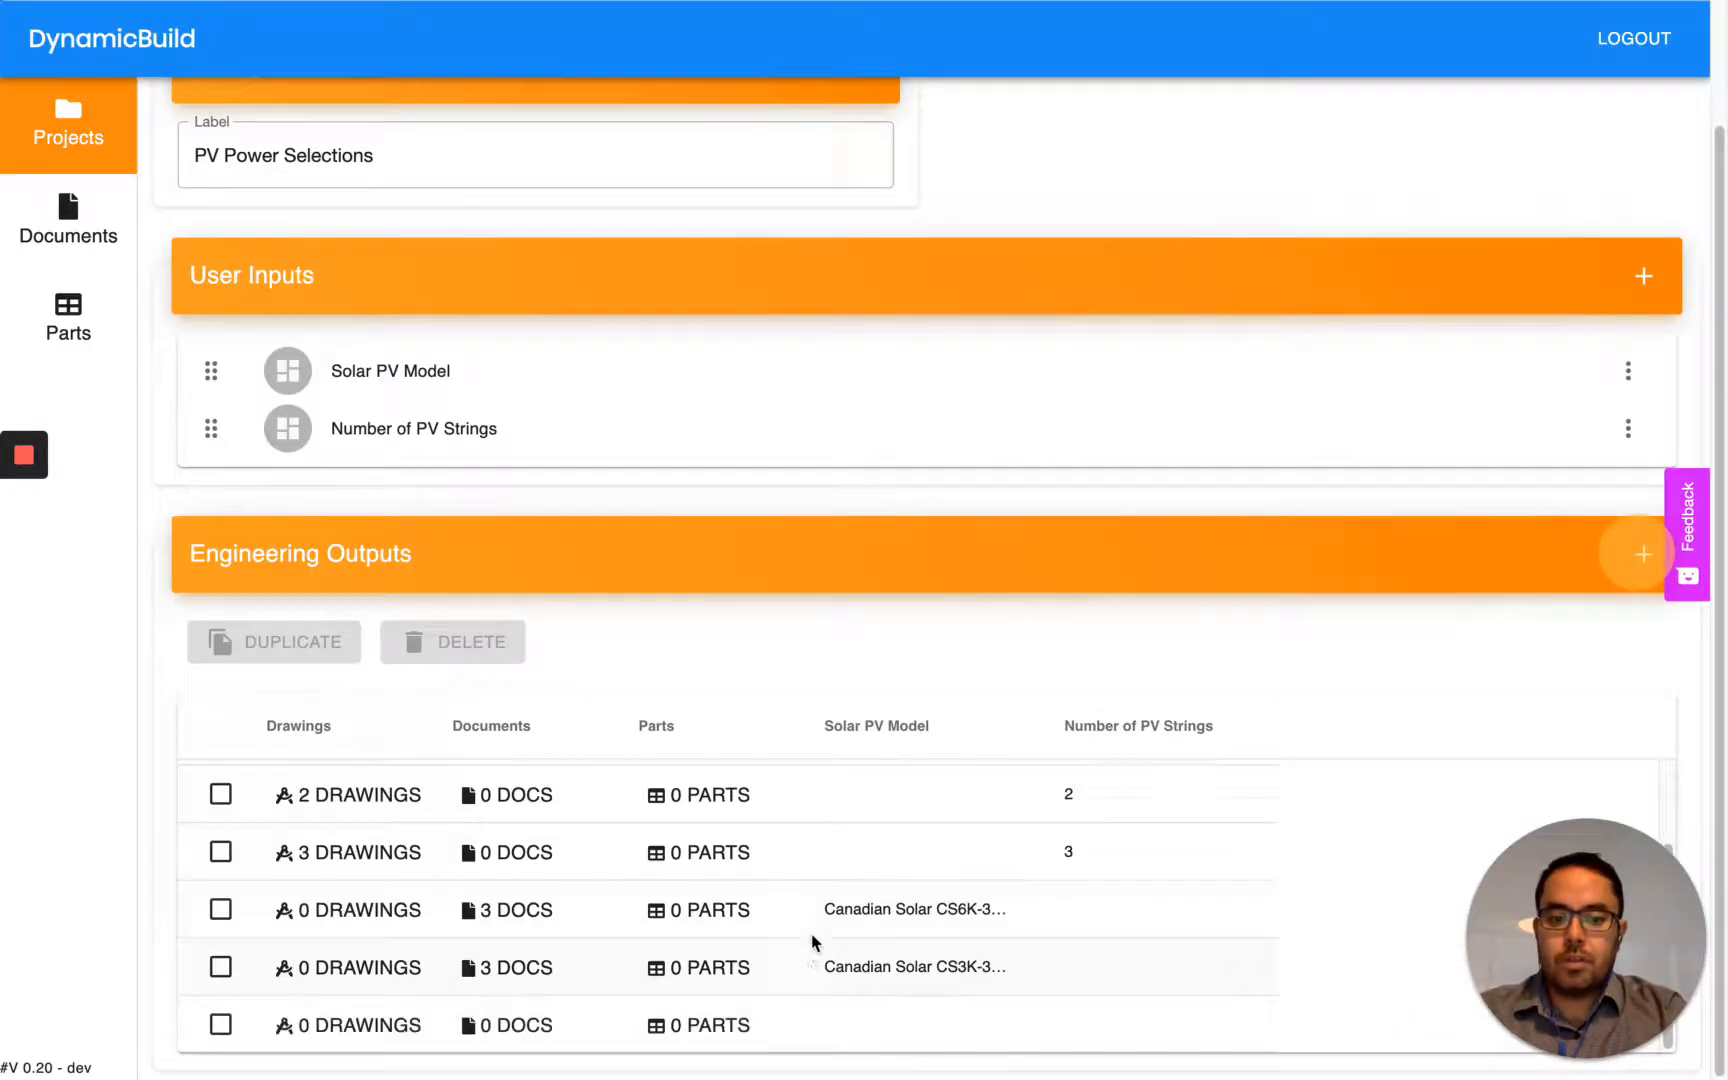
left_click(897, 1038)
left_click(965, 1022)
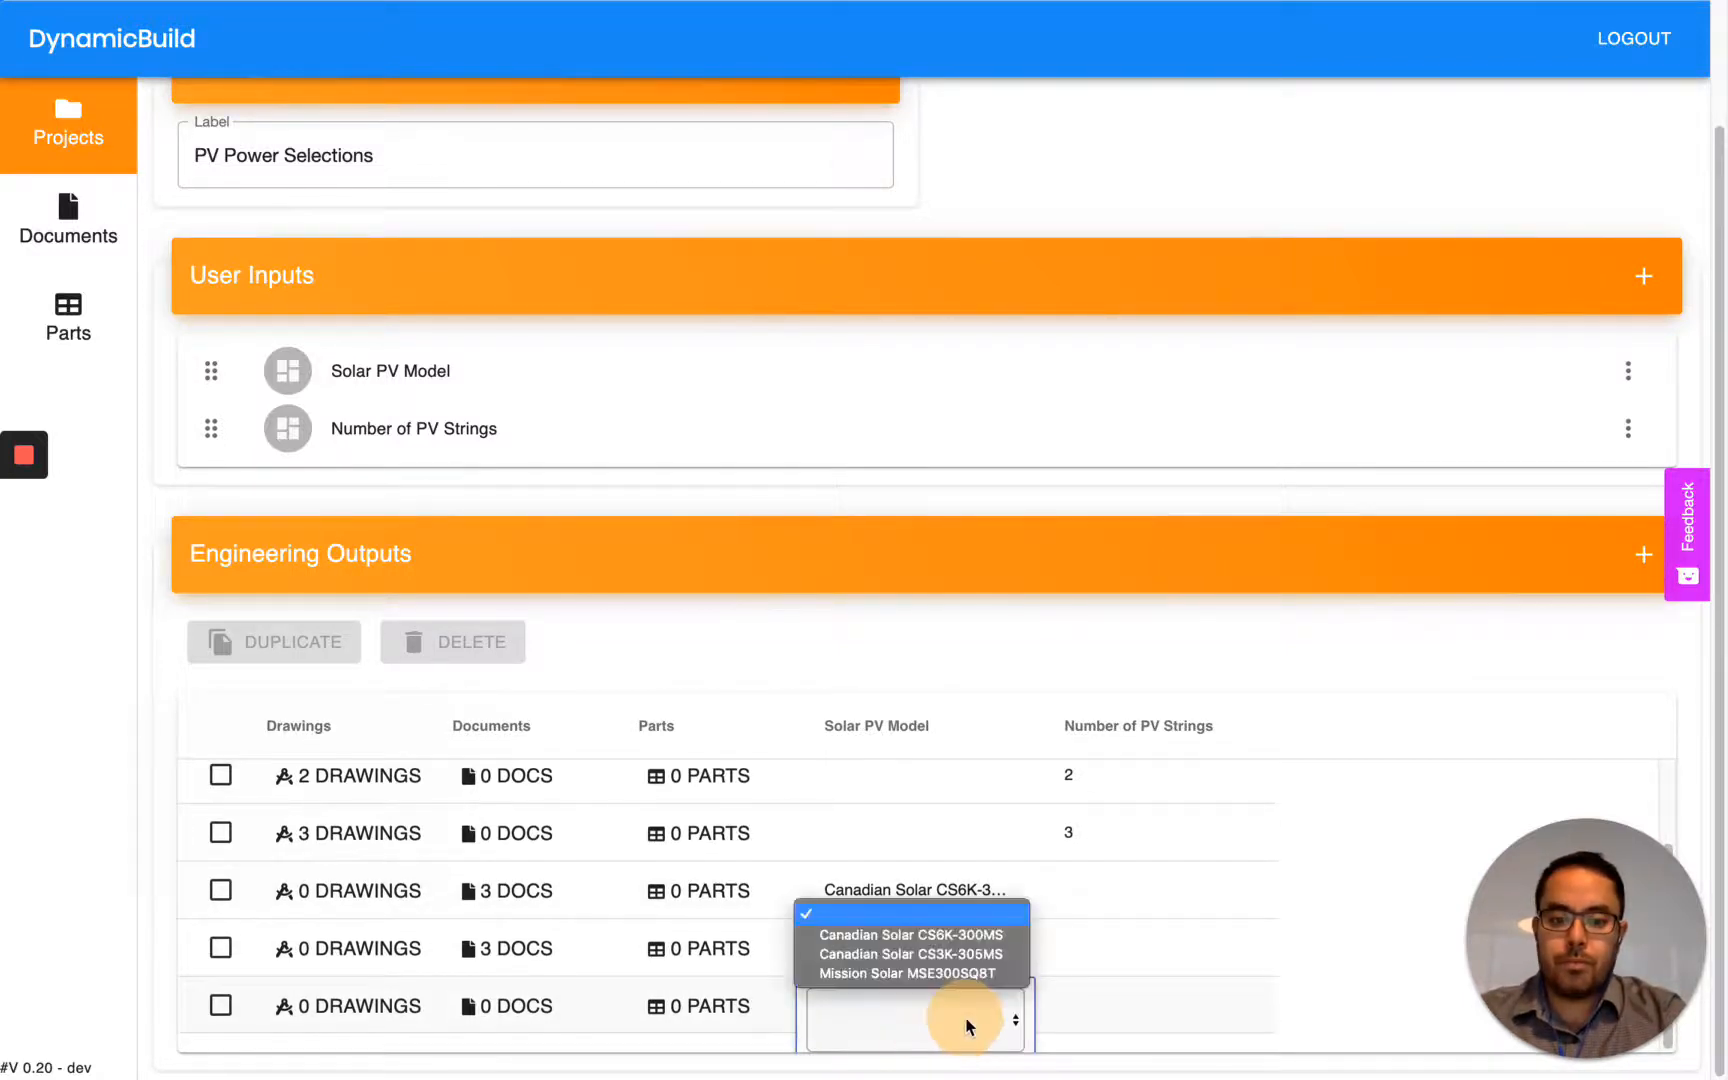
left_click(910, 973)
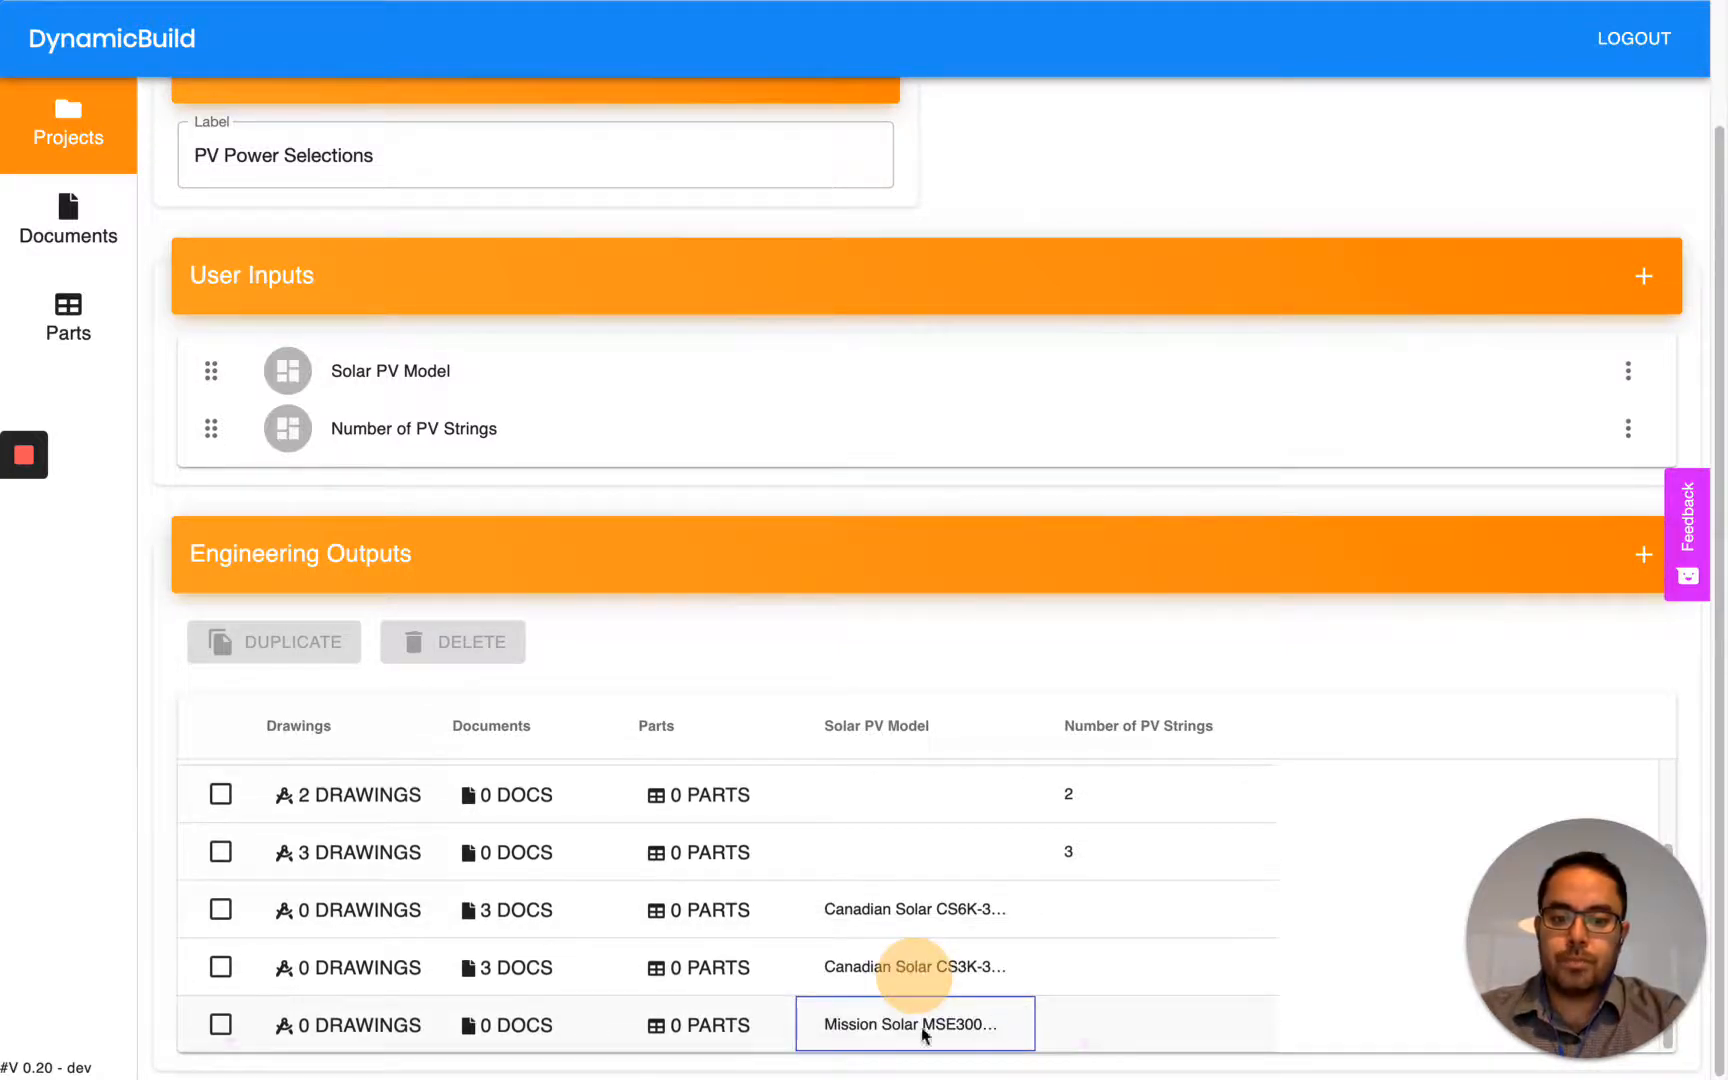
- Browse documents to attach to the Mission Solar output and filter them to catalogs containing "Mission"
left_click(528, 1037)
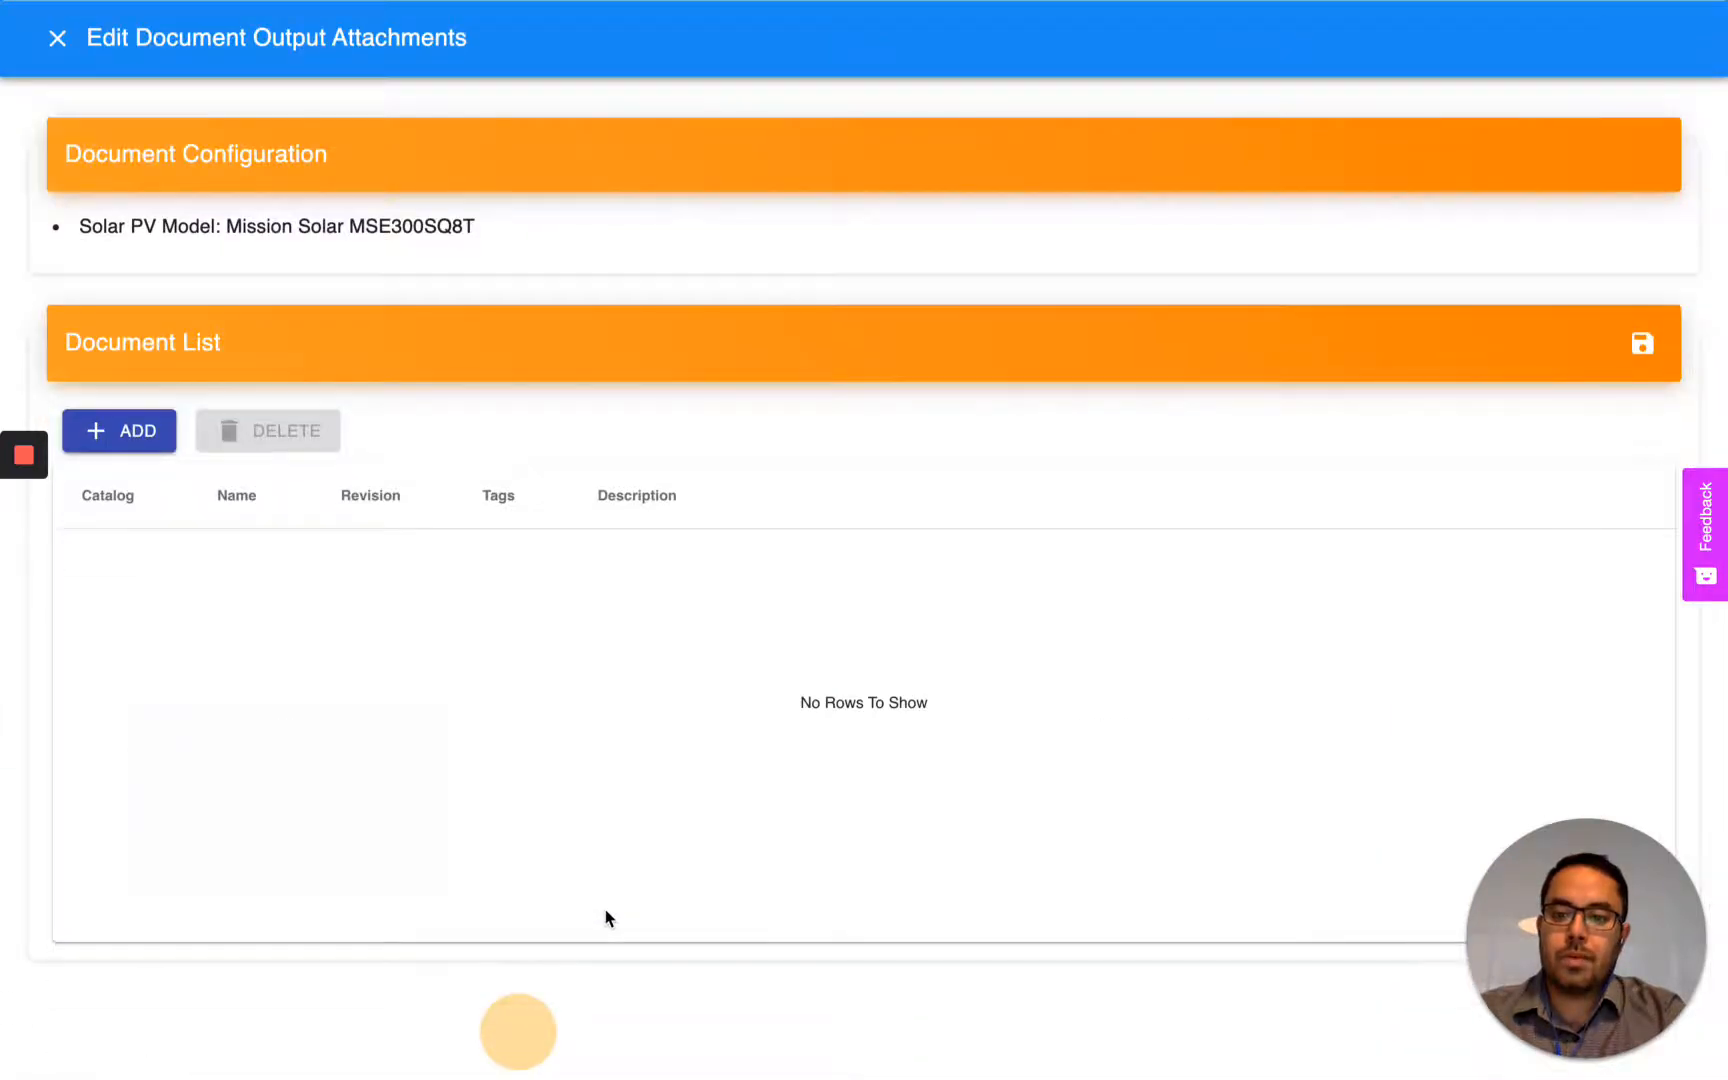
left_click(138, 432)
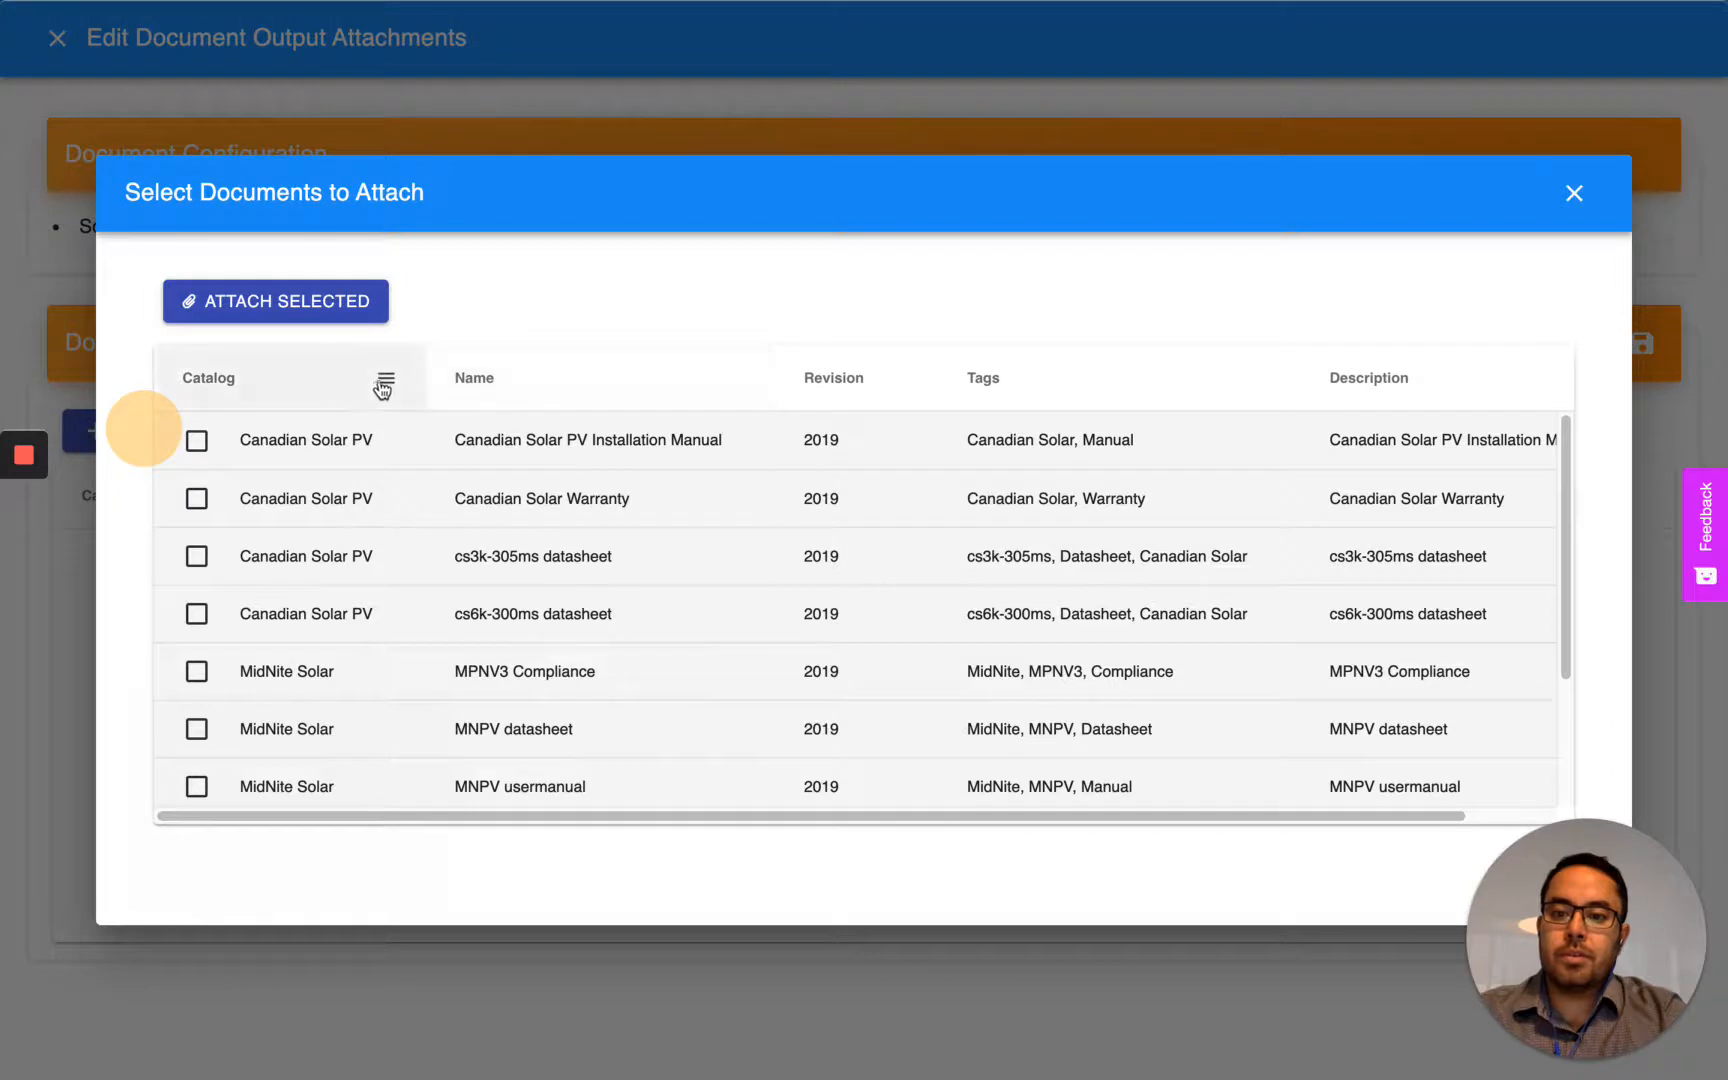
left_click(385, 378)
type("MI")
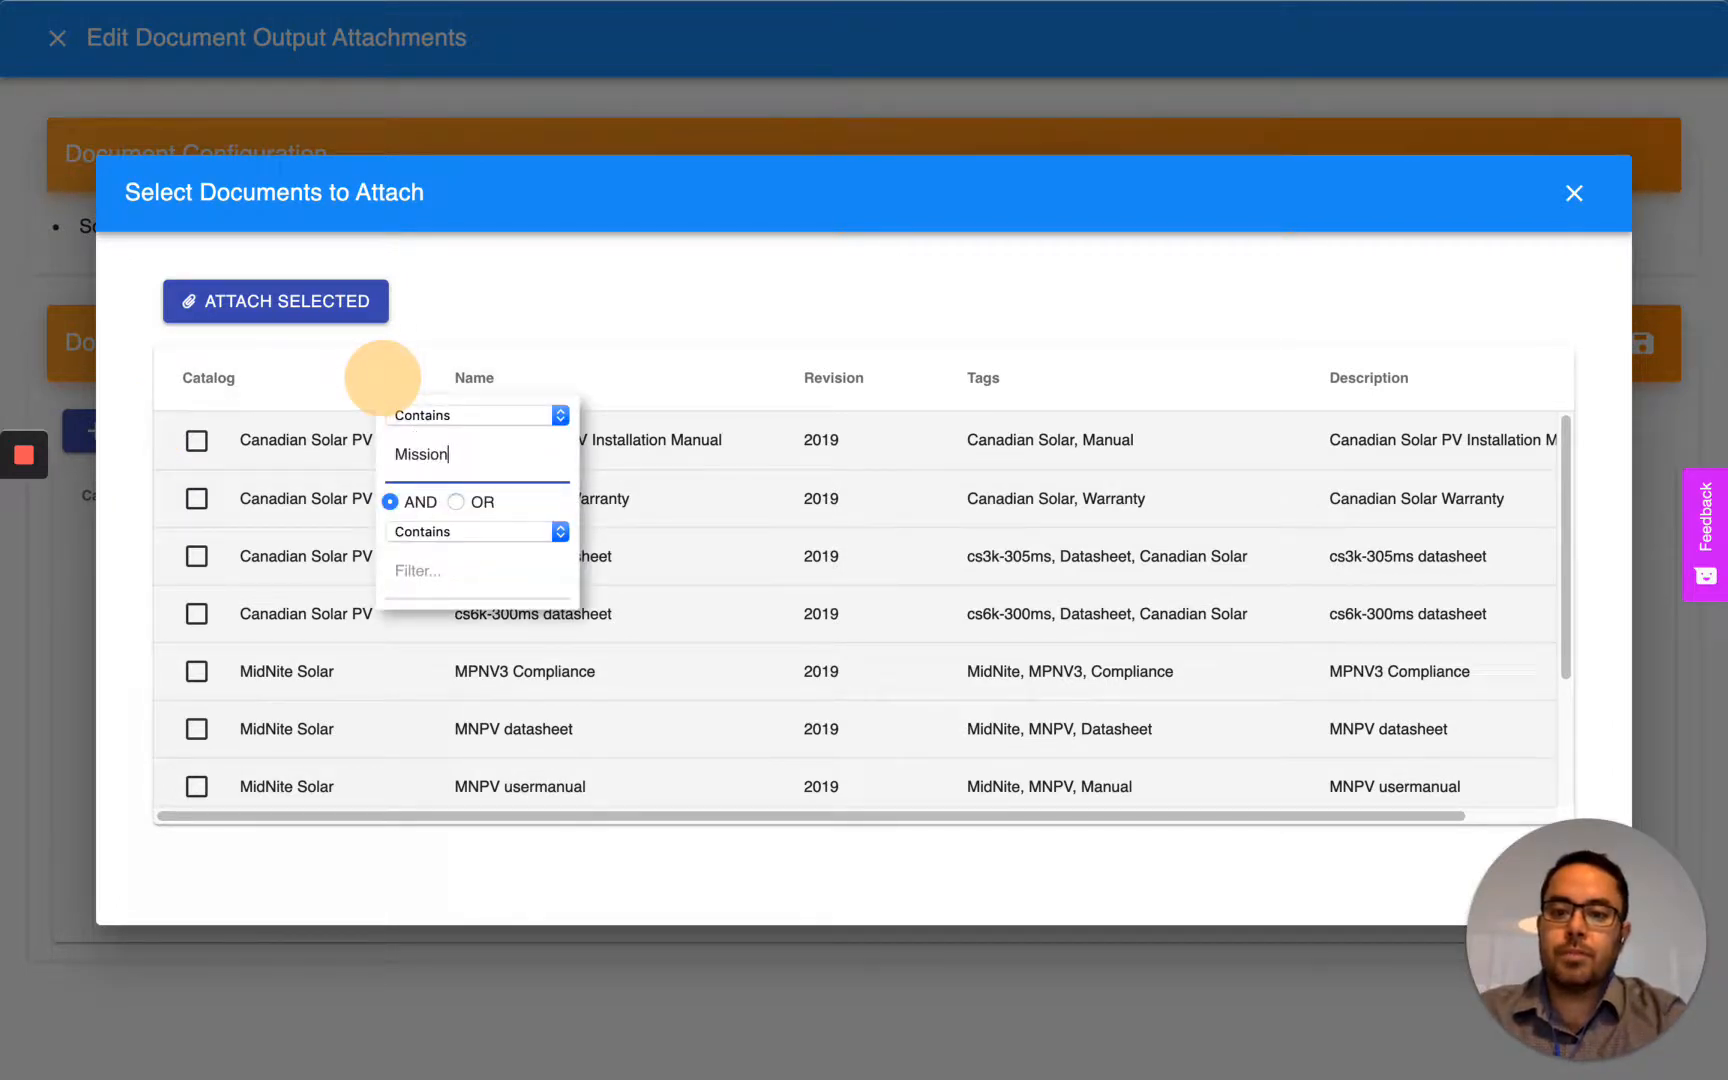
left_click(529, 338)
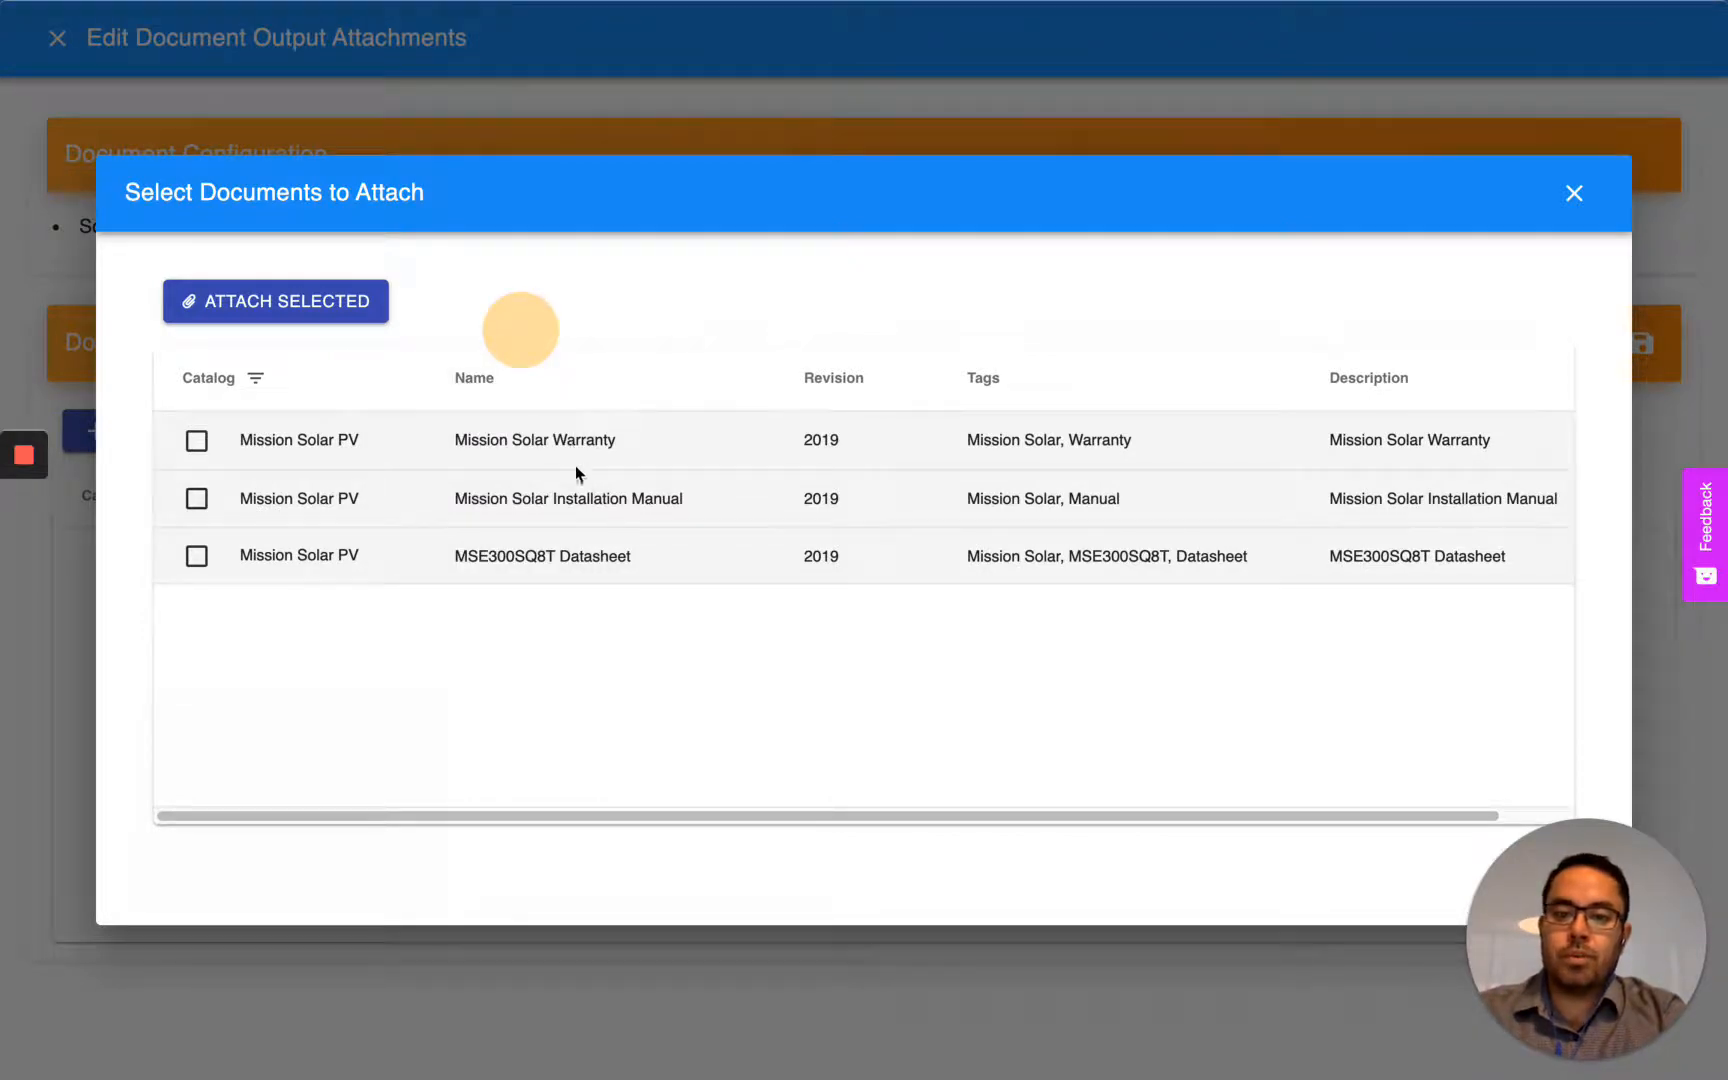
- Attach the Mission Solar warranty, installation manual and MSE300SQ8T datasheet to the output, and save the document list
left_click(197, 441)
left_click(197, 498)
left_click(197, 556)
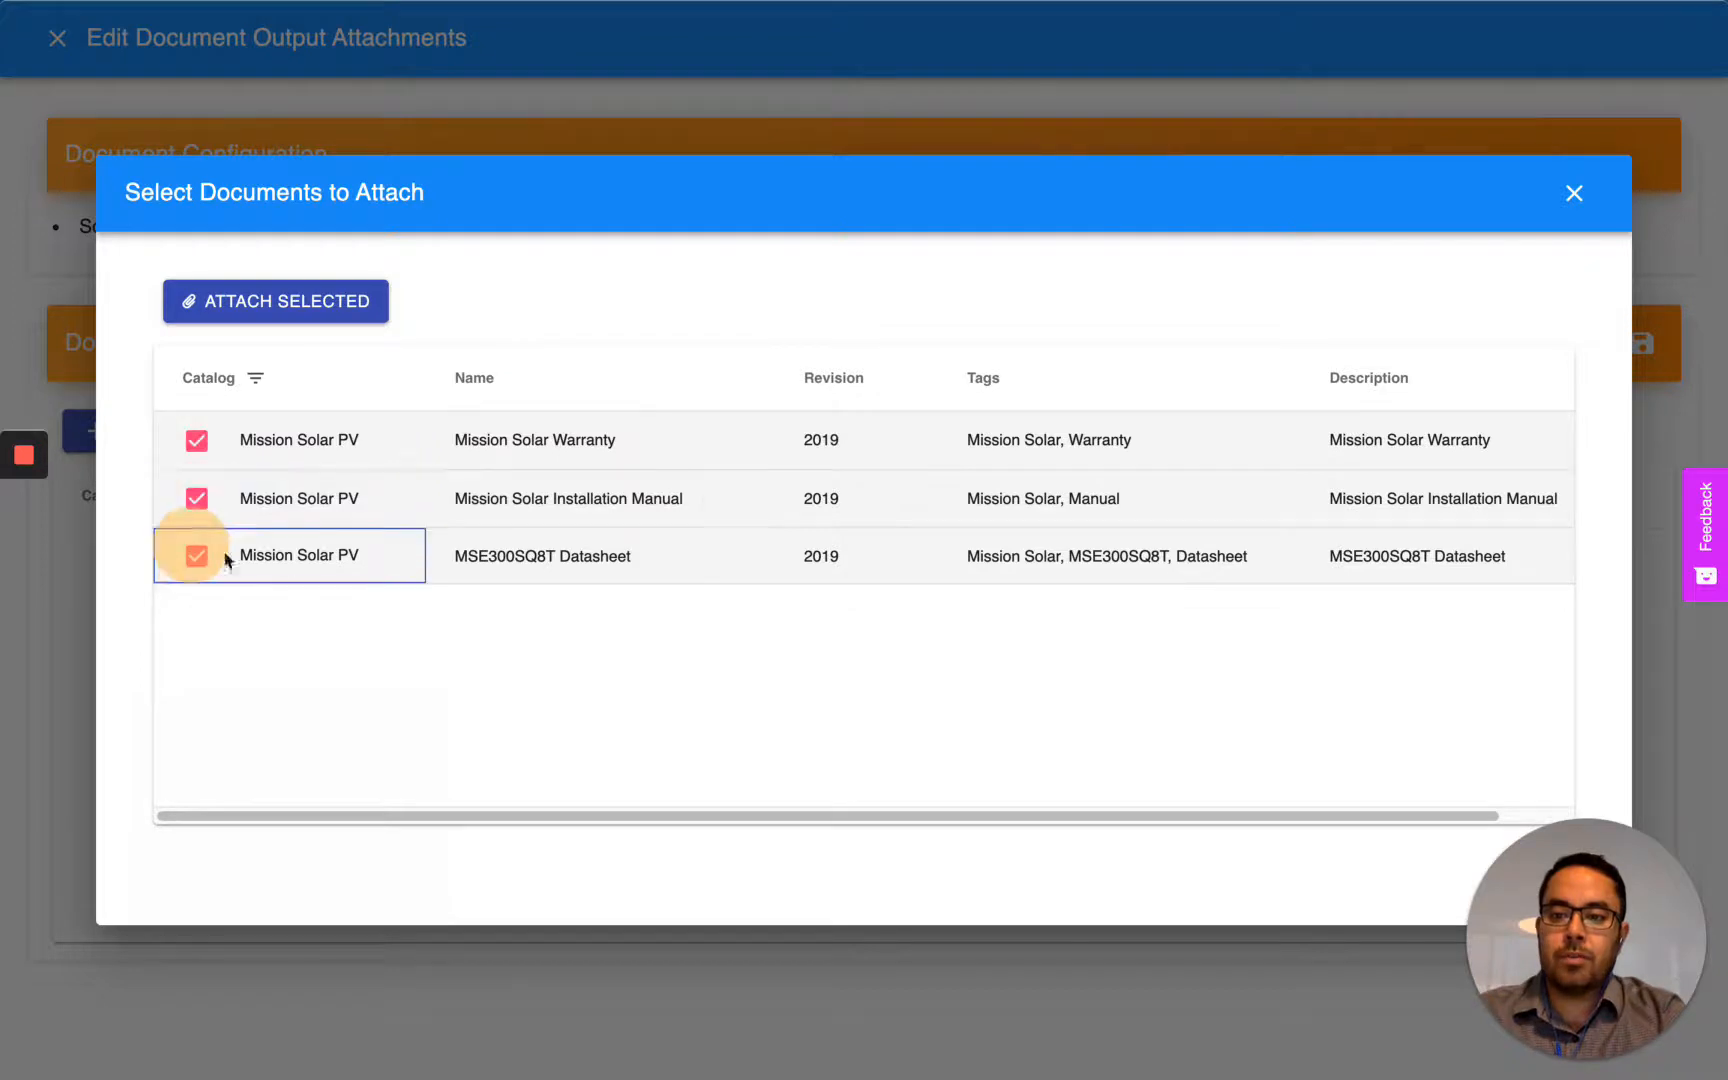
left_click(352, 298)
left_click(1641, 343)
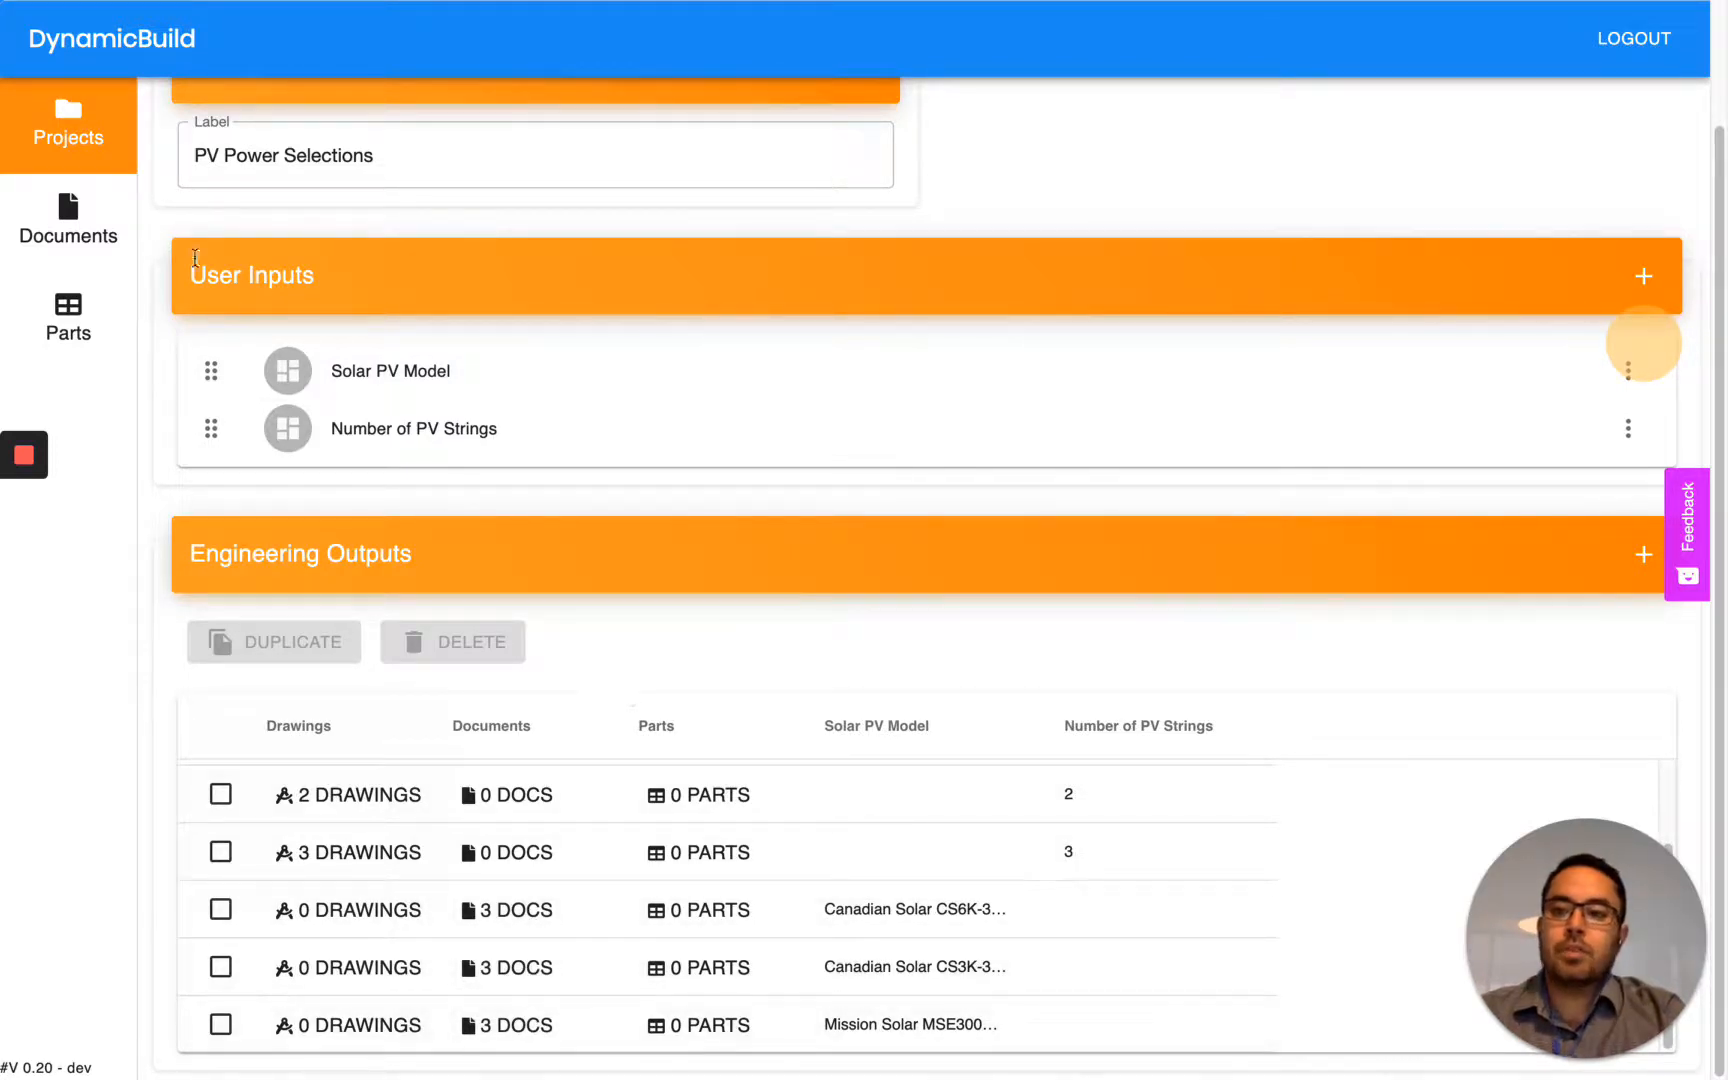
- Return to the project list and open the Solar PV Combiner Tutorial project's form
right_click(106, 141)
left_click(72, 135)
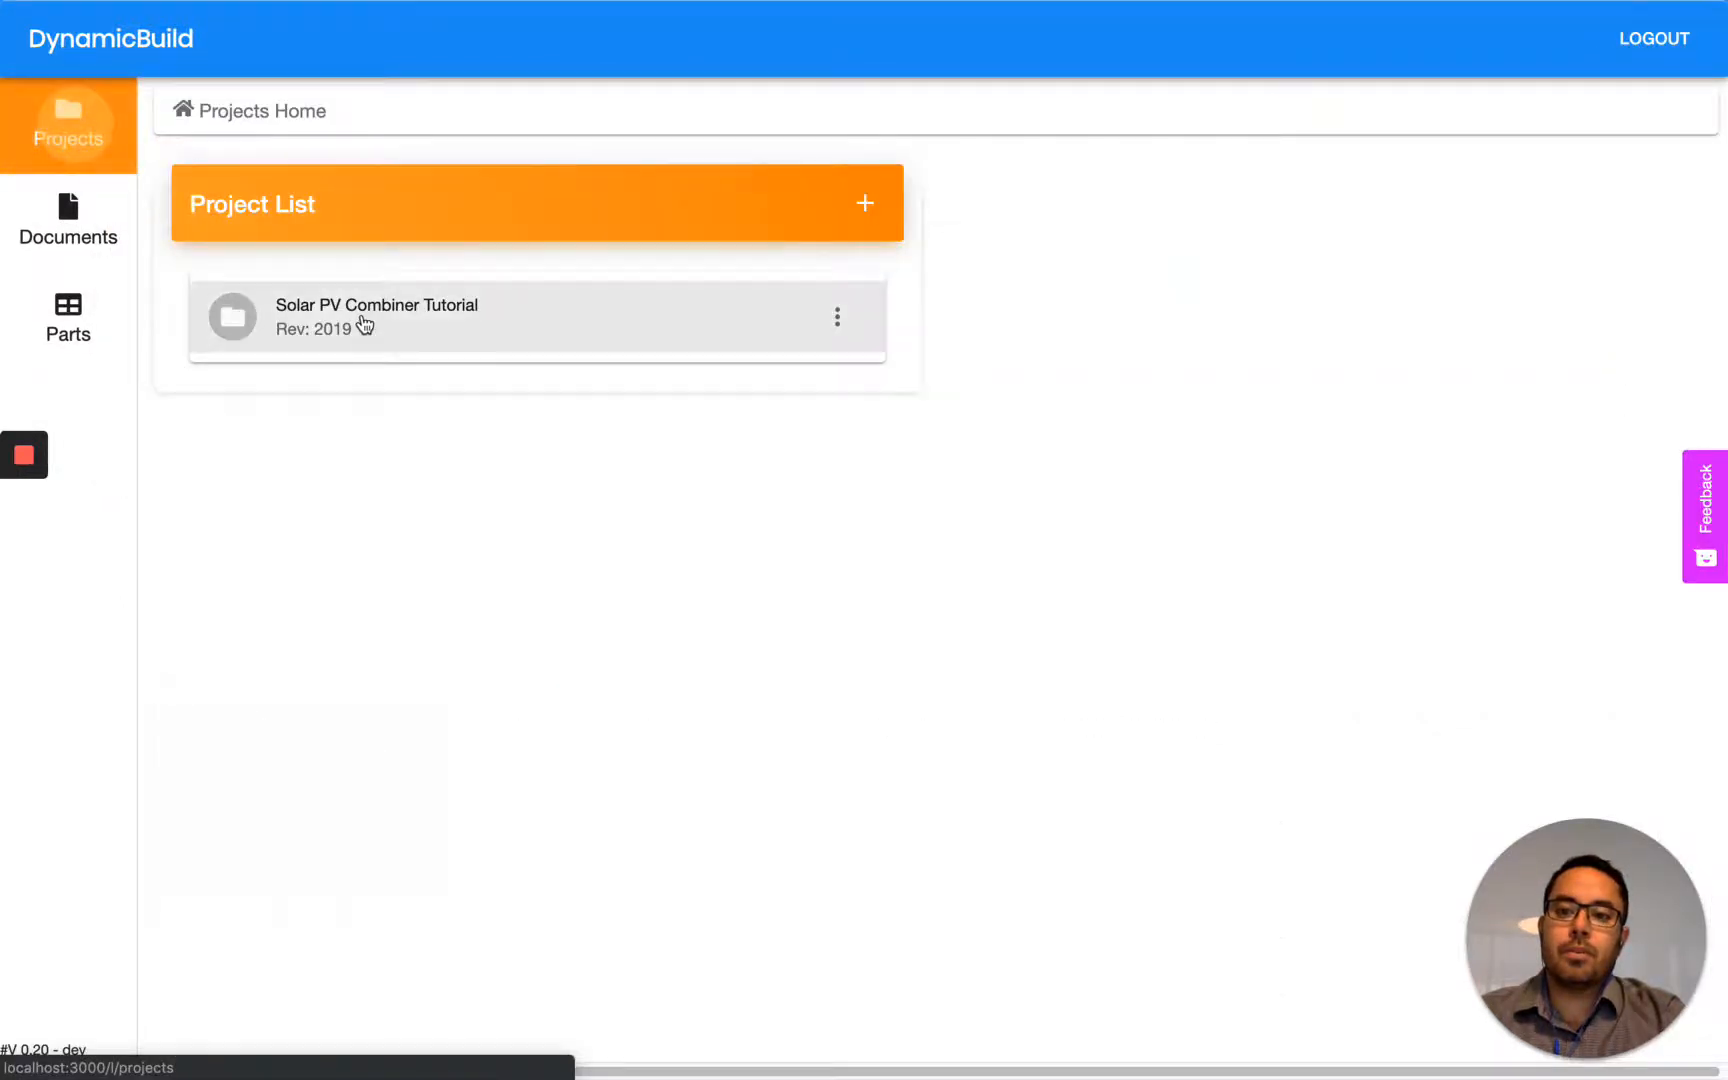
left_click(364, 325)
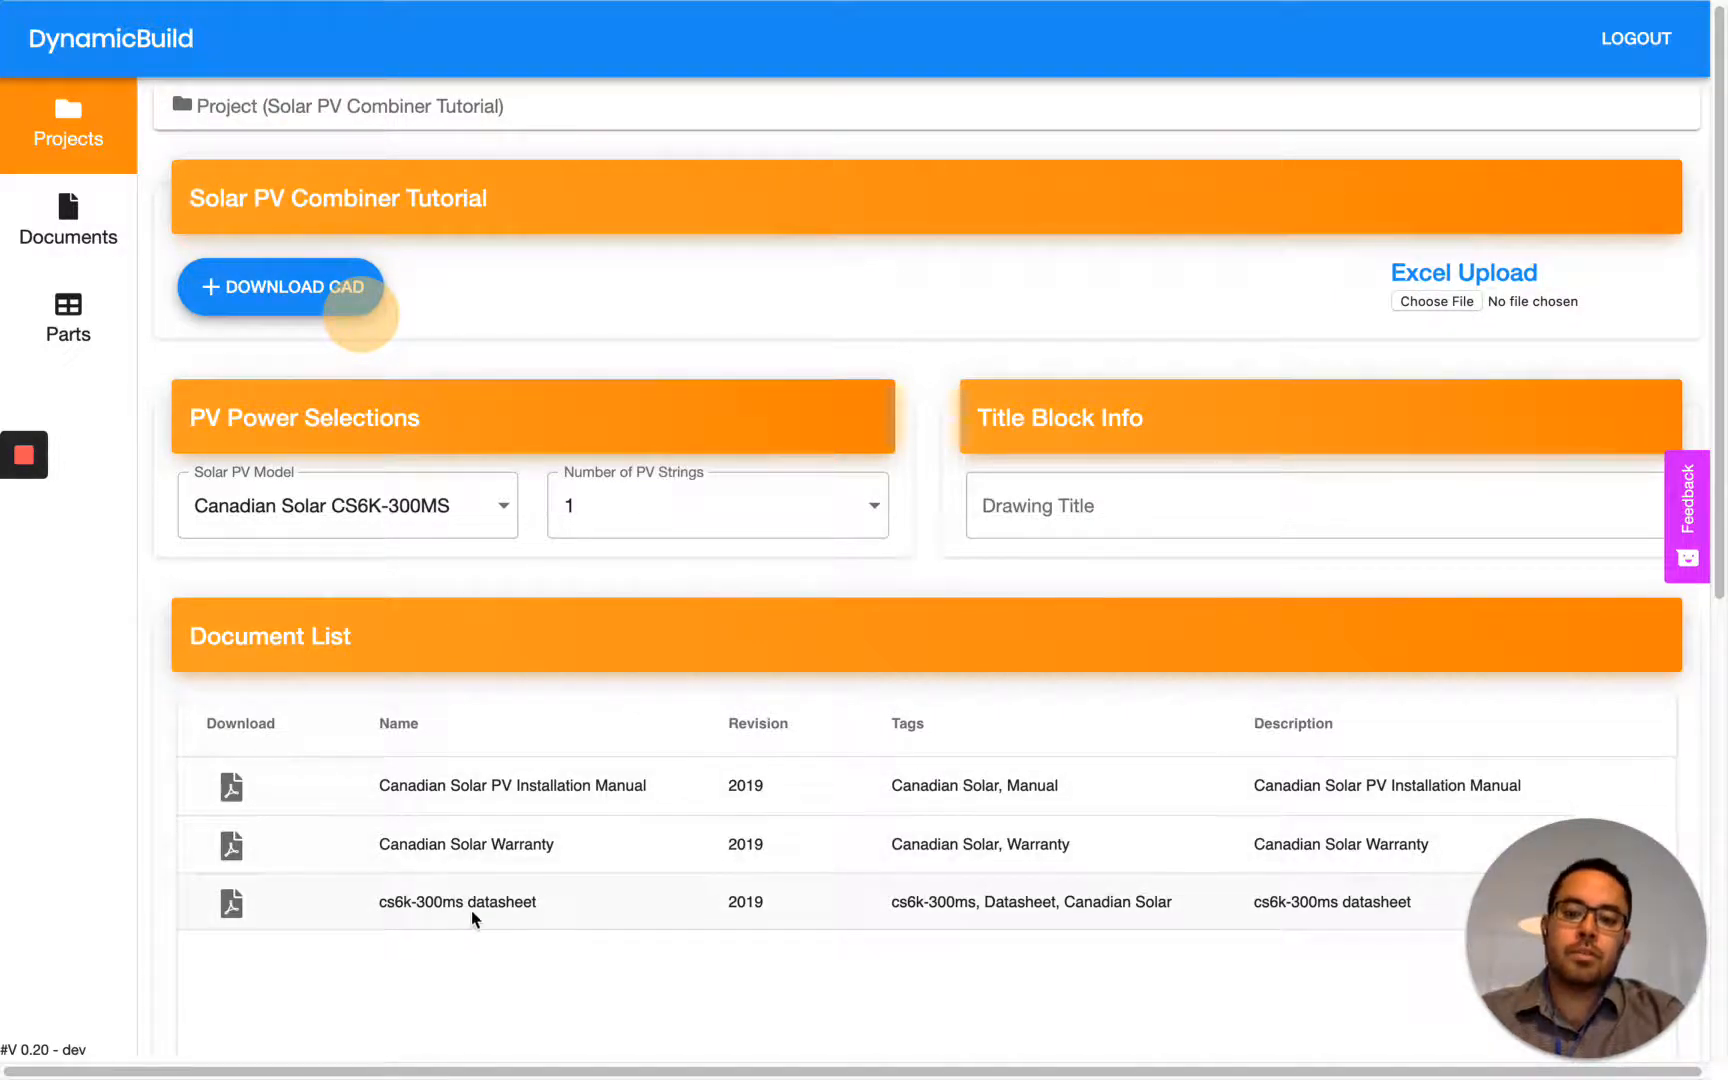
- Set the form's Solar PV Model to Canadian Solar CS3K-305MS and download the Canadian Solar Warranty document
left_click(471, 509)
left_click(463, 567)
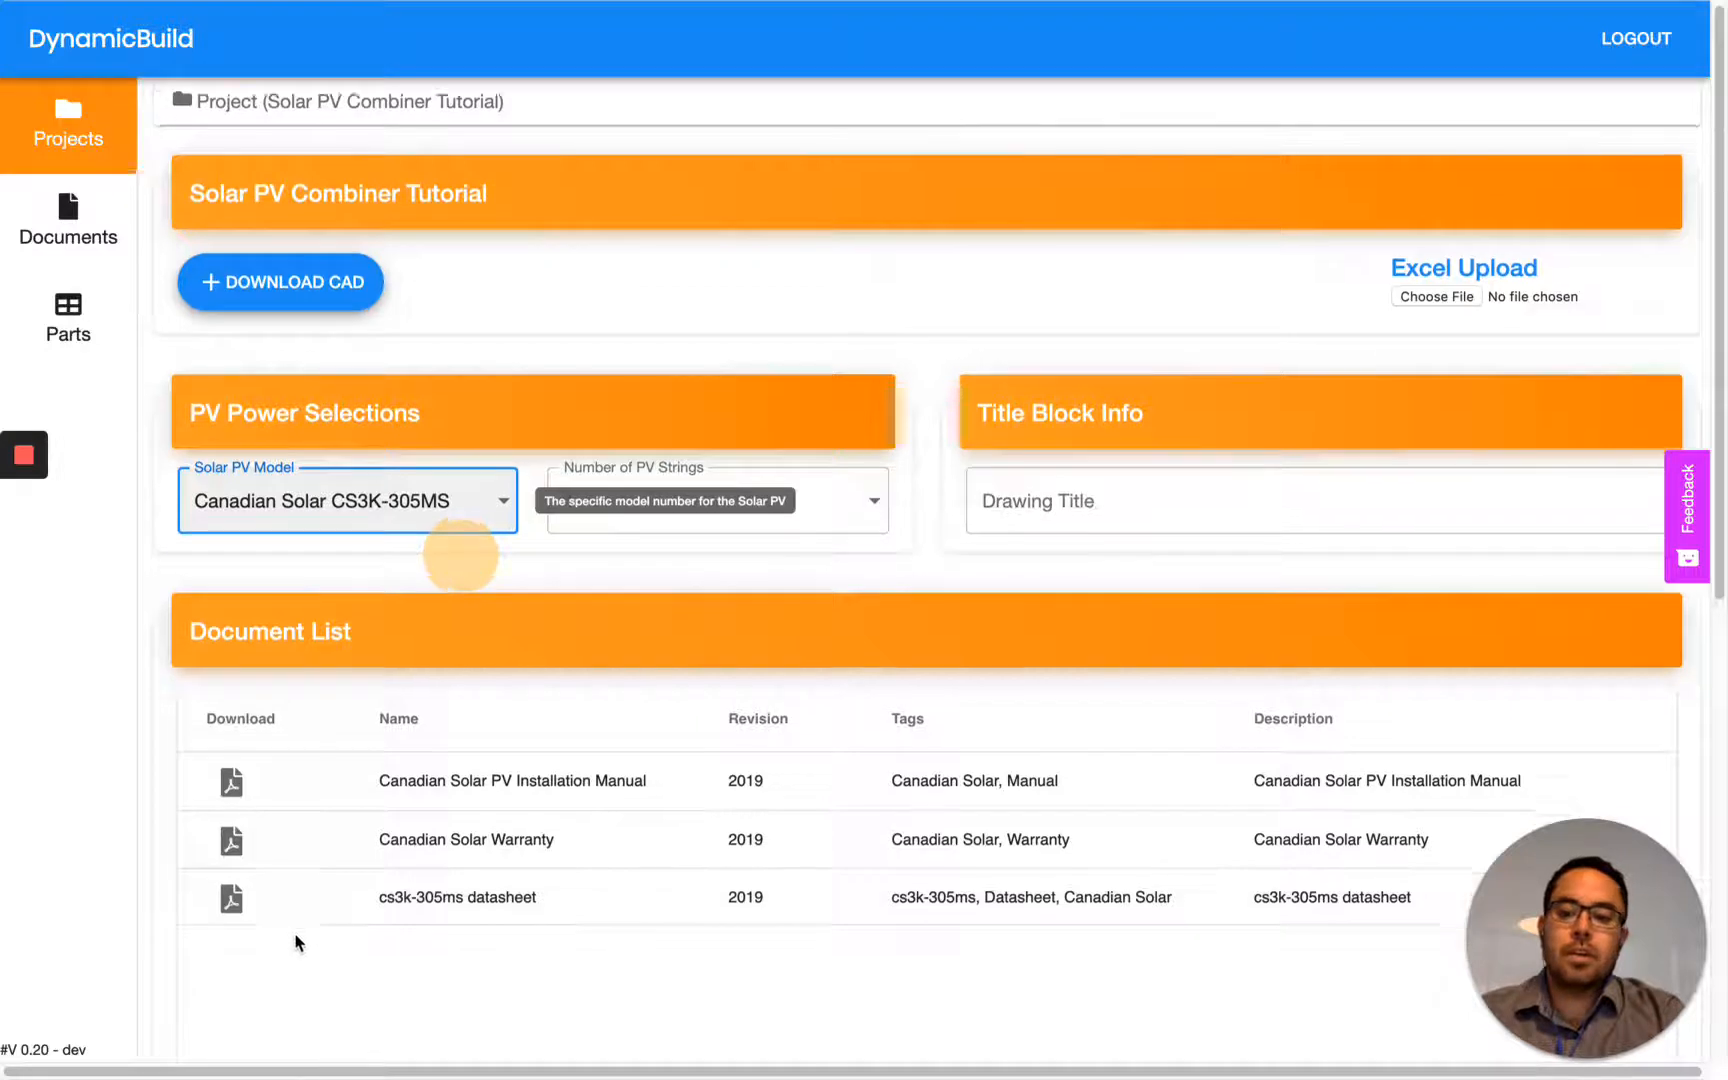
scroll(297, 937, "down", 3)
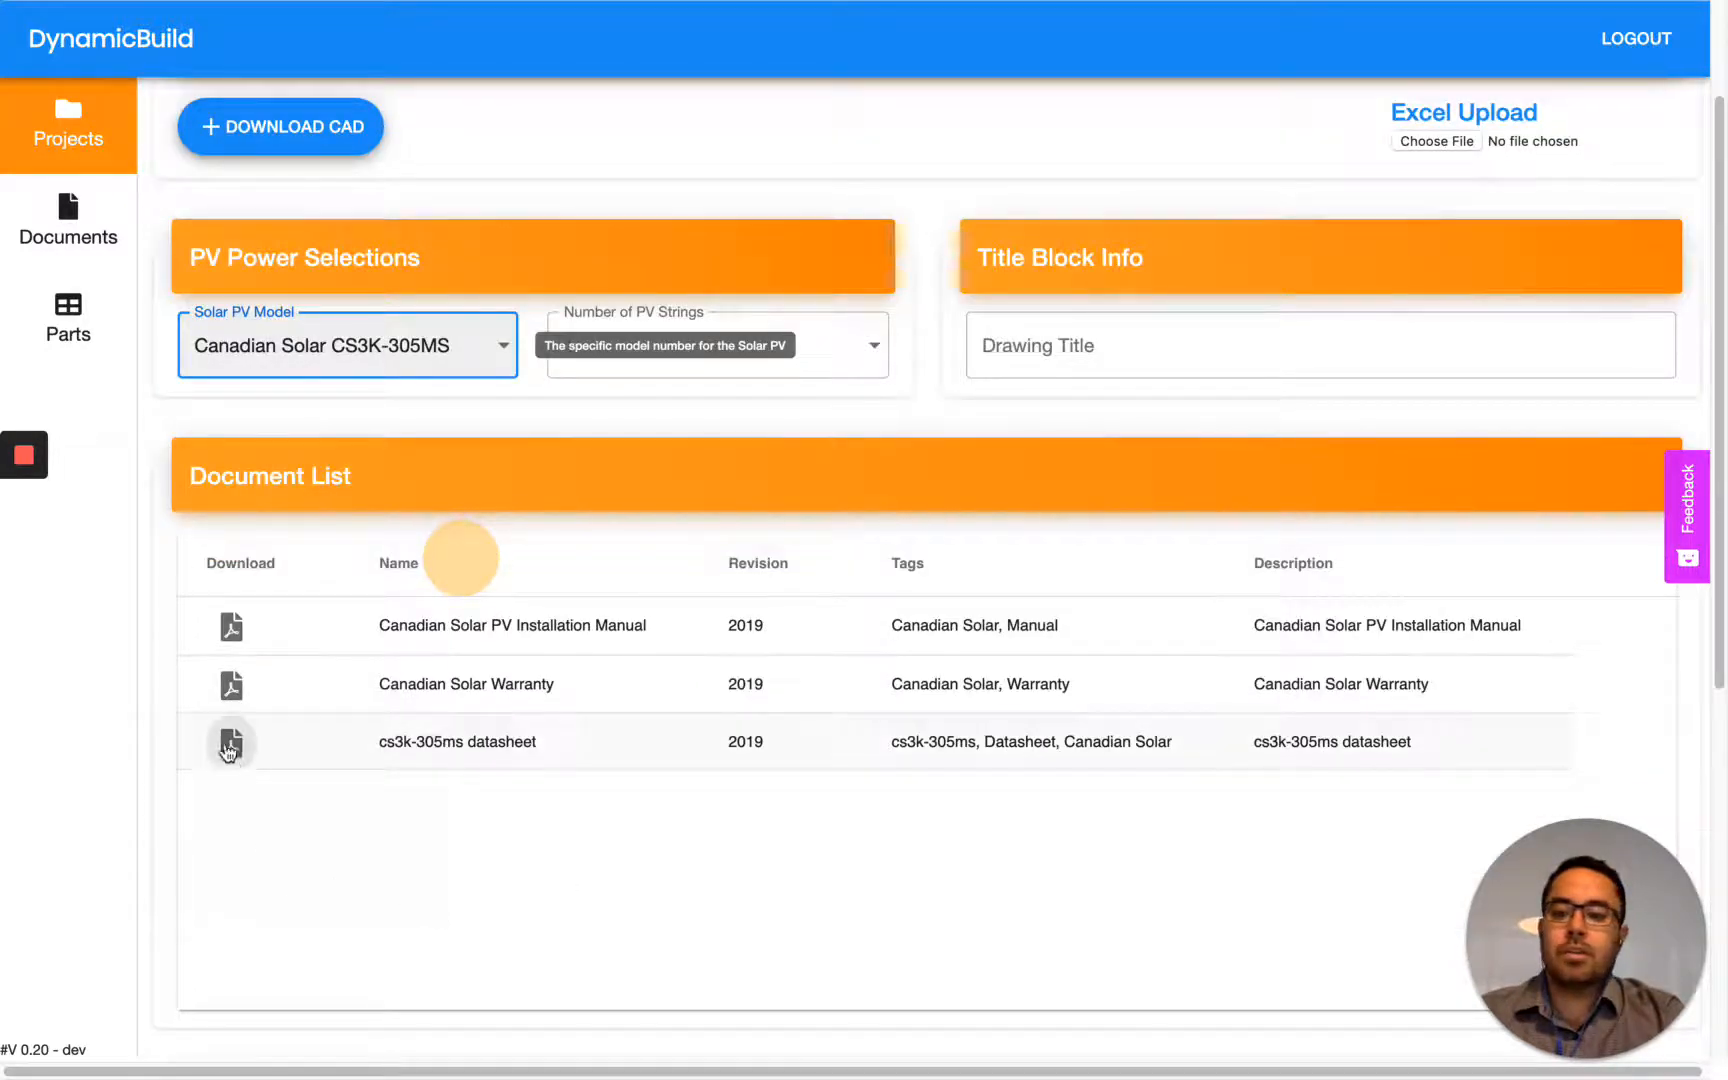
left_click(233, 690)
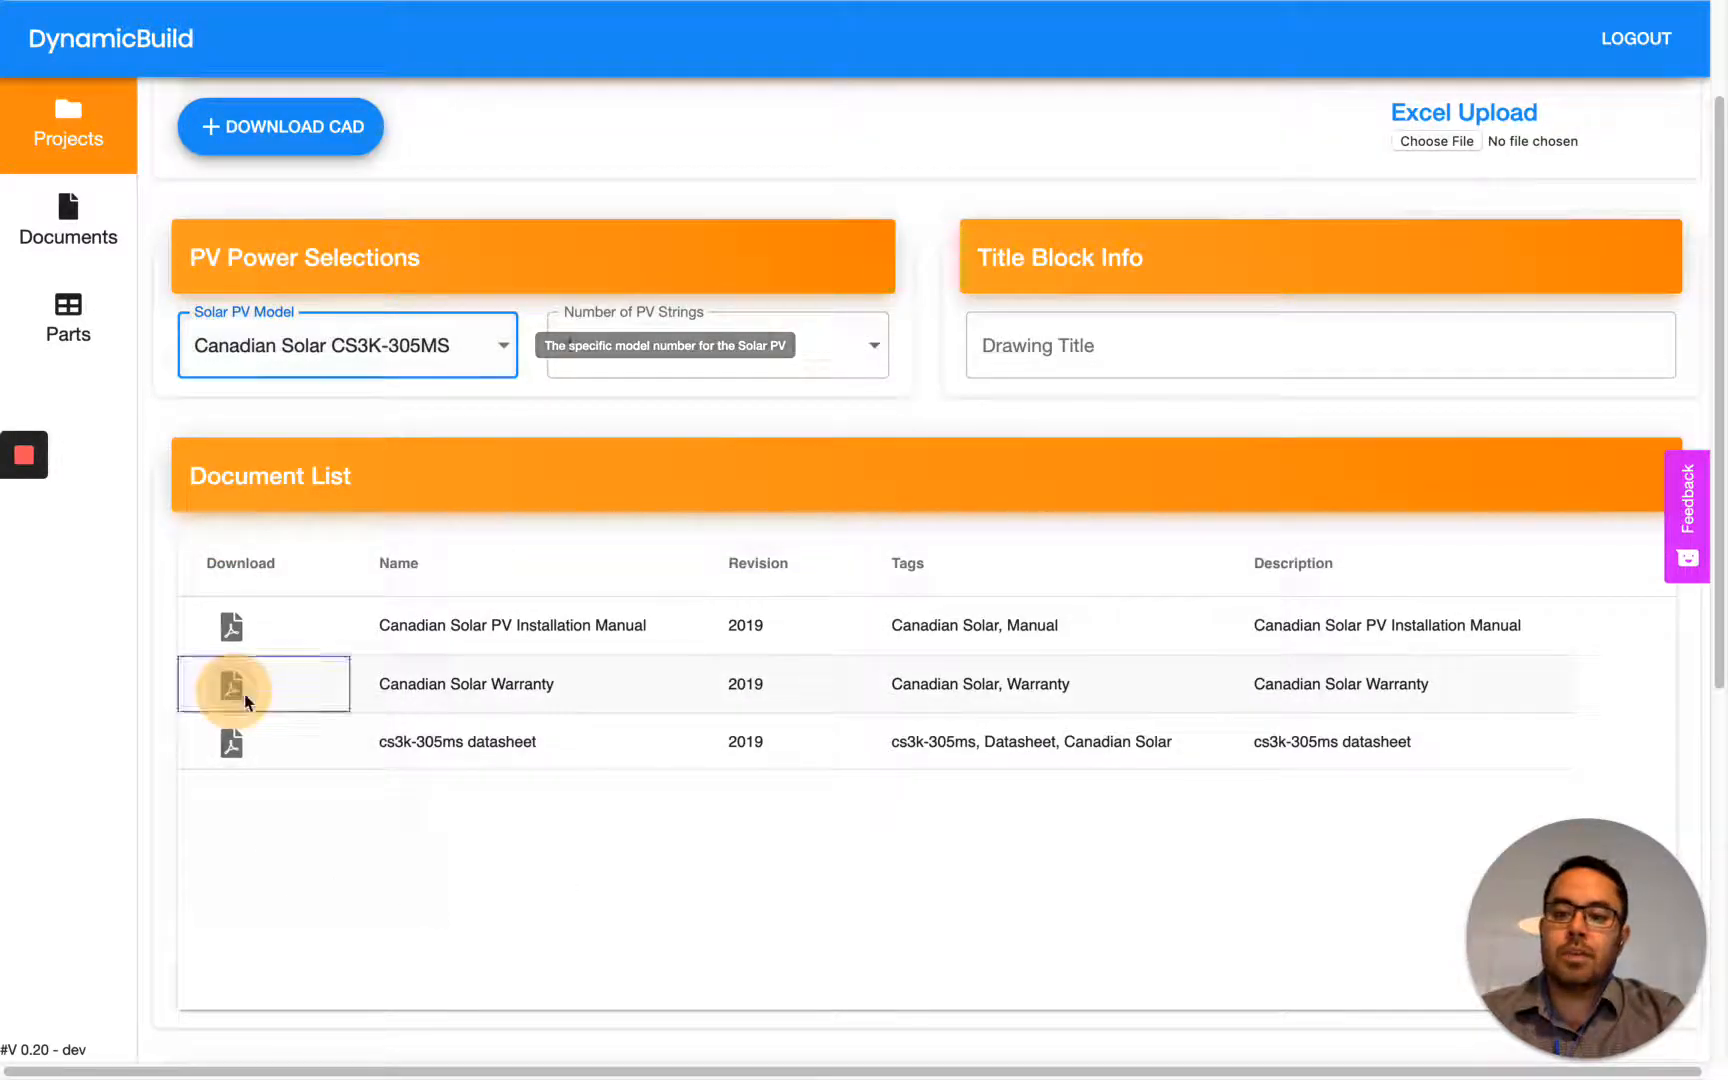